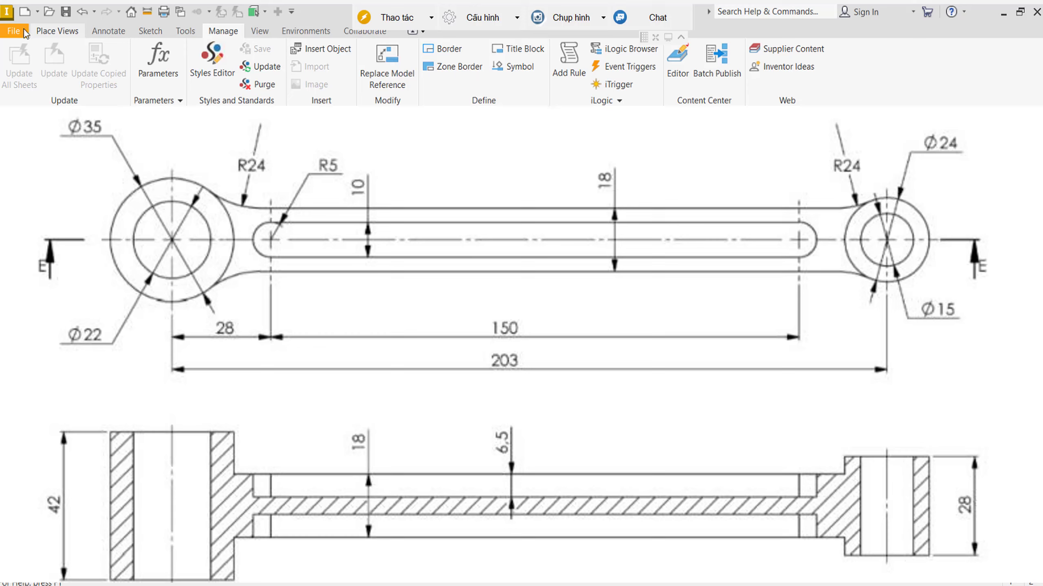
# Start a new 2D sketch on an origin plane of the part
pyautogui.click(23, 29)
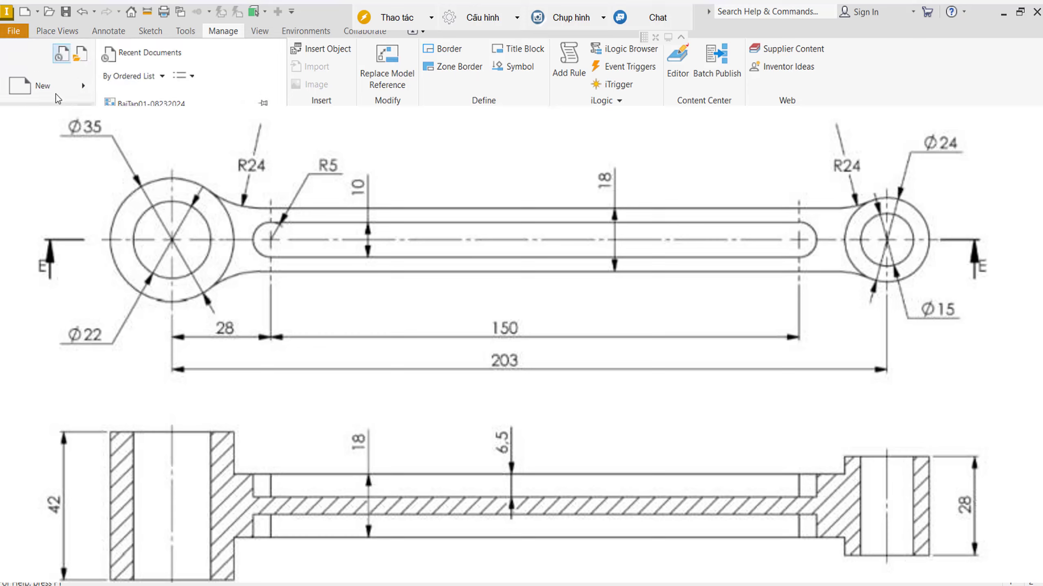
pyautogui.press('Escape')
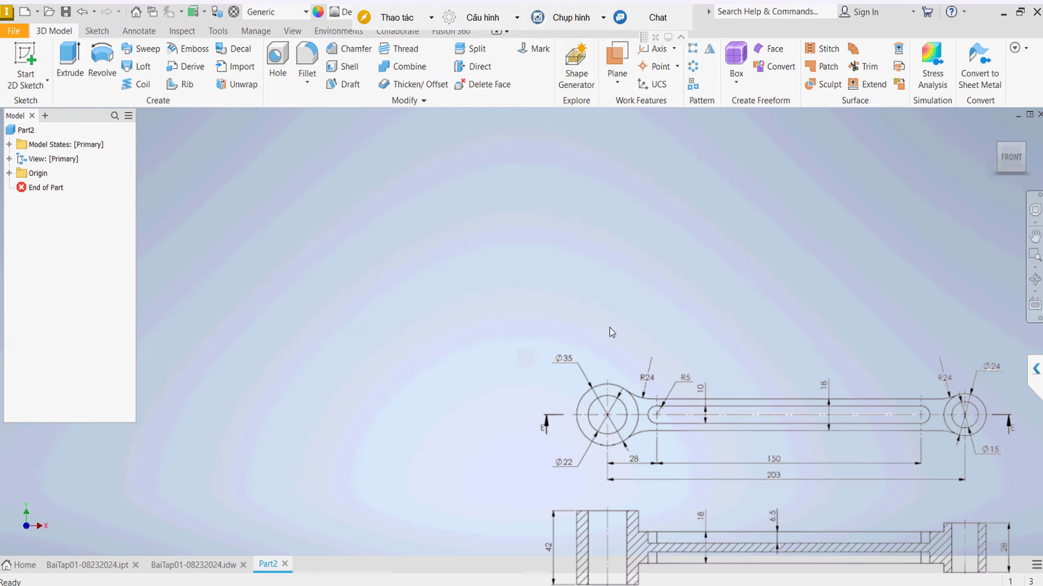
pyautogui.rightClick(406, 223)
pyautogui.click(420, 244)
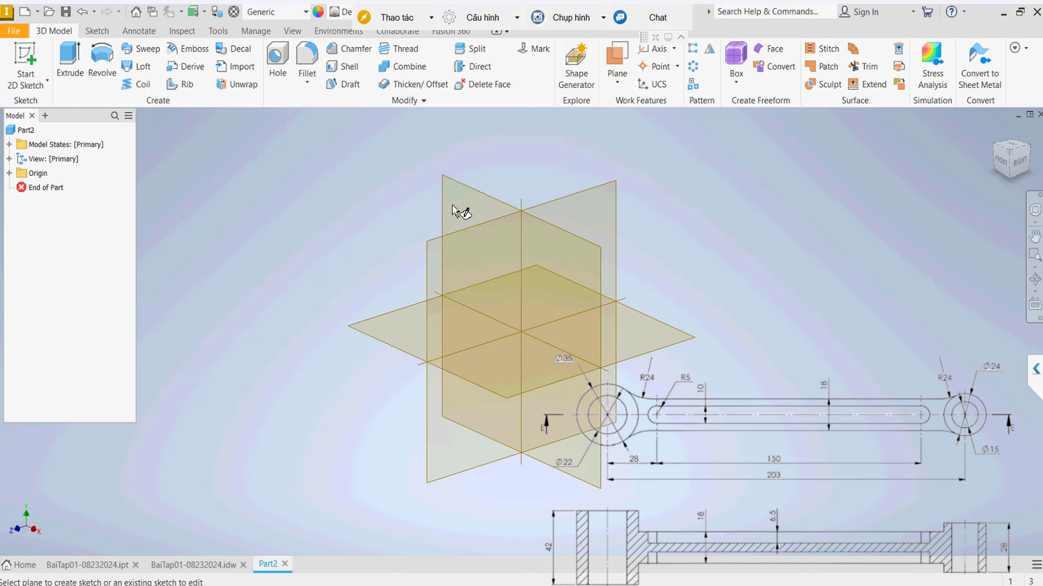
pyautogui.click(460, 203)
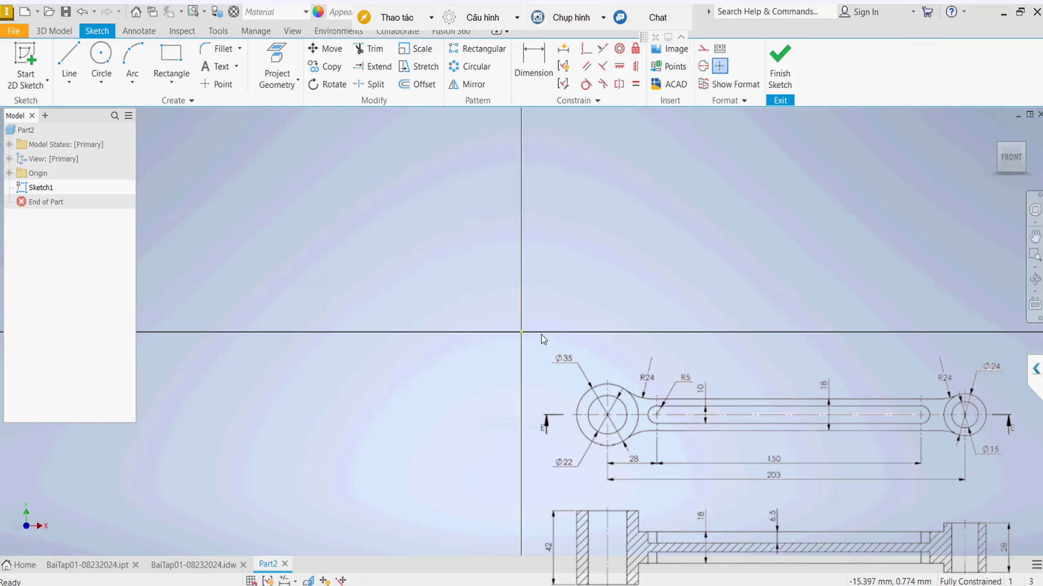
# Project the Y and X origin axes into the sketch as construction lines
pyautogui.click(280, 64)
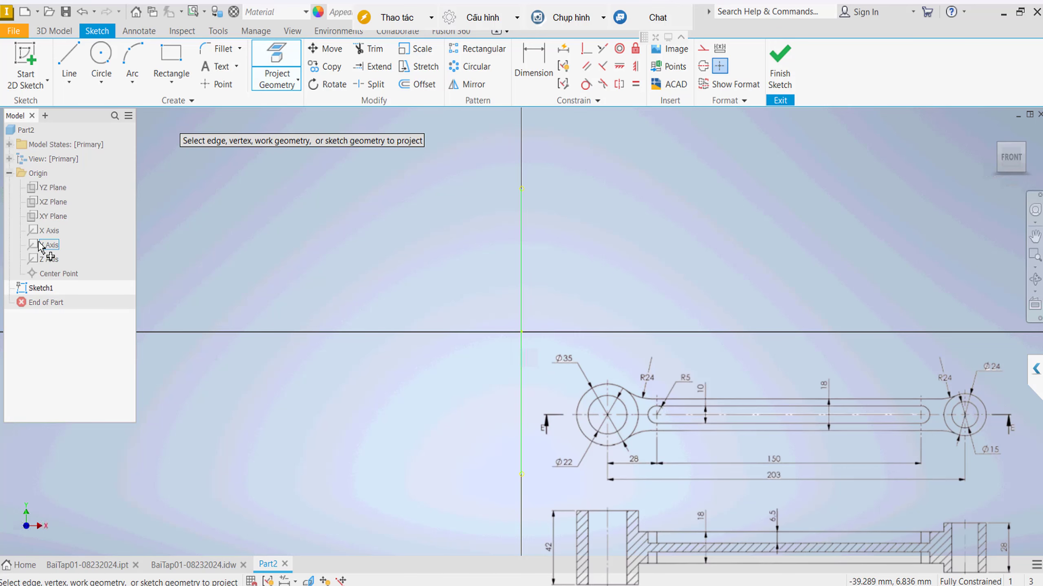
pyautogui.click(48, 245)
pyautogui.click(48, 231)
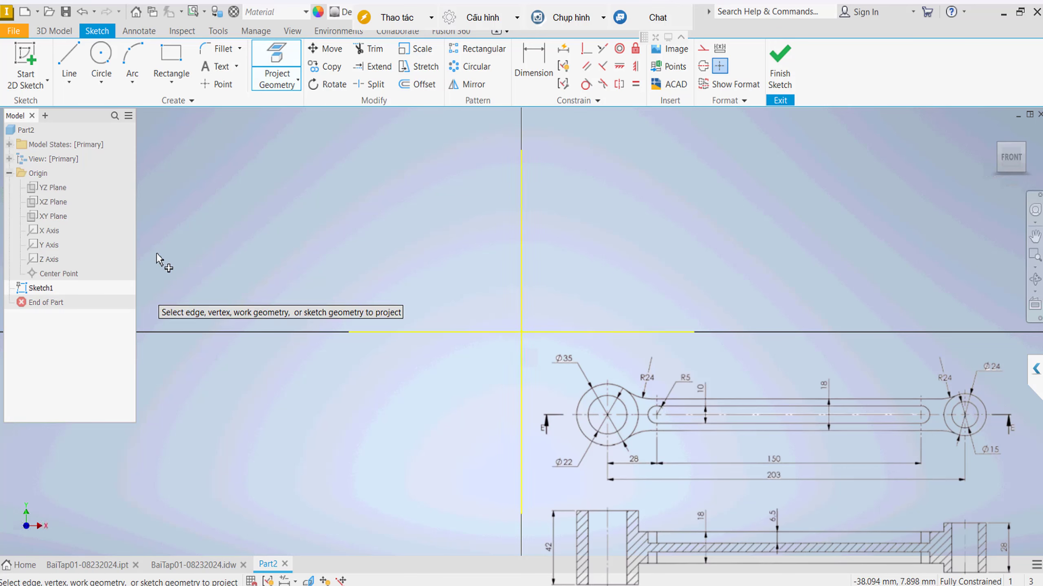
pyautogui.press('Escape')
pyautogui.moveTo(262, 145); pyautogui.dragTo(756, 522)
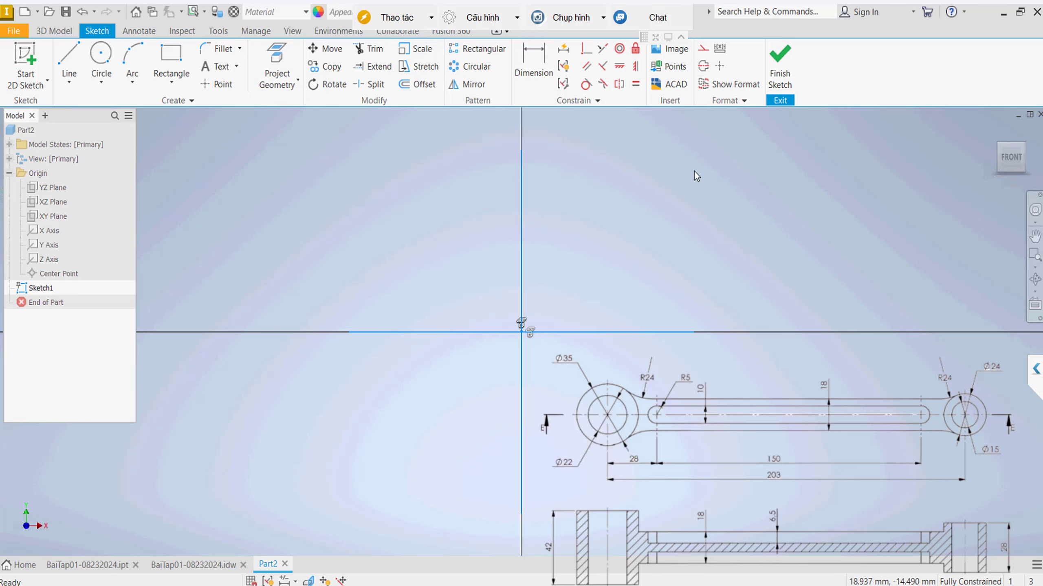
pyautogui.click(704, 49)
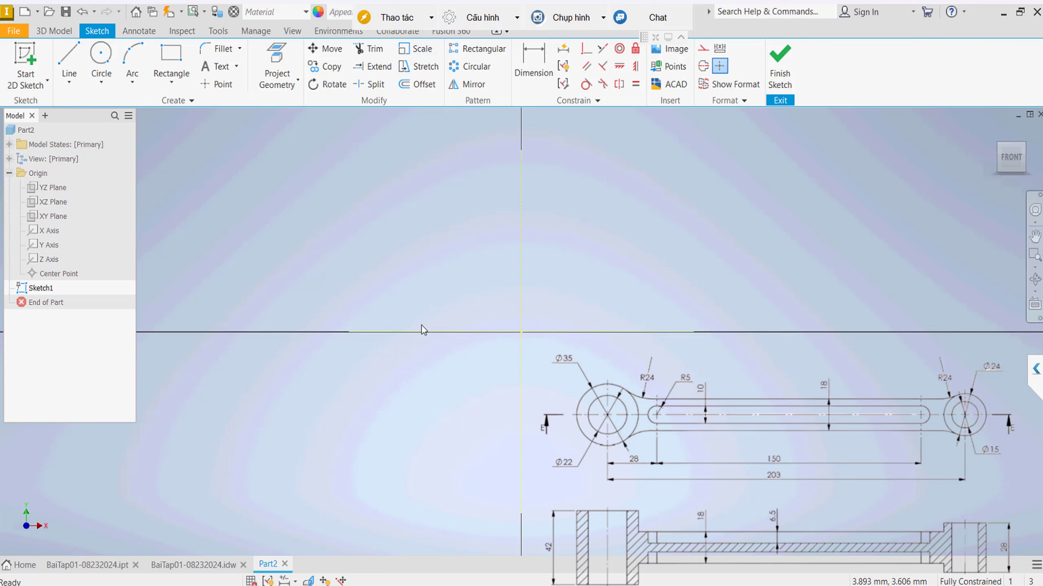
# Draw a circle centred on the X axis and dimension it to Ø35
pyautogui.click(100, 60)
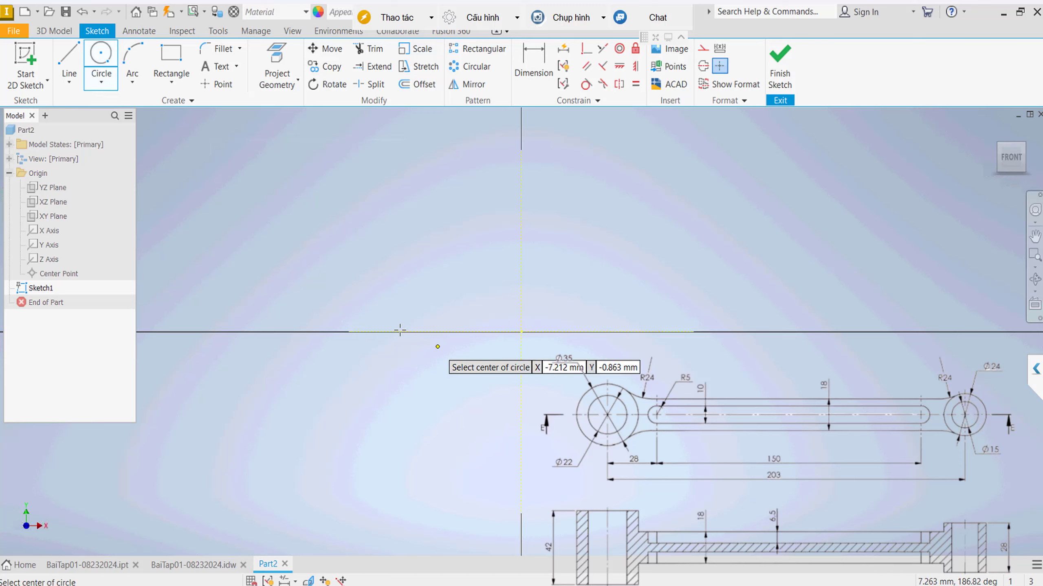
pyautogui.click(390, 332)
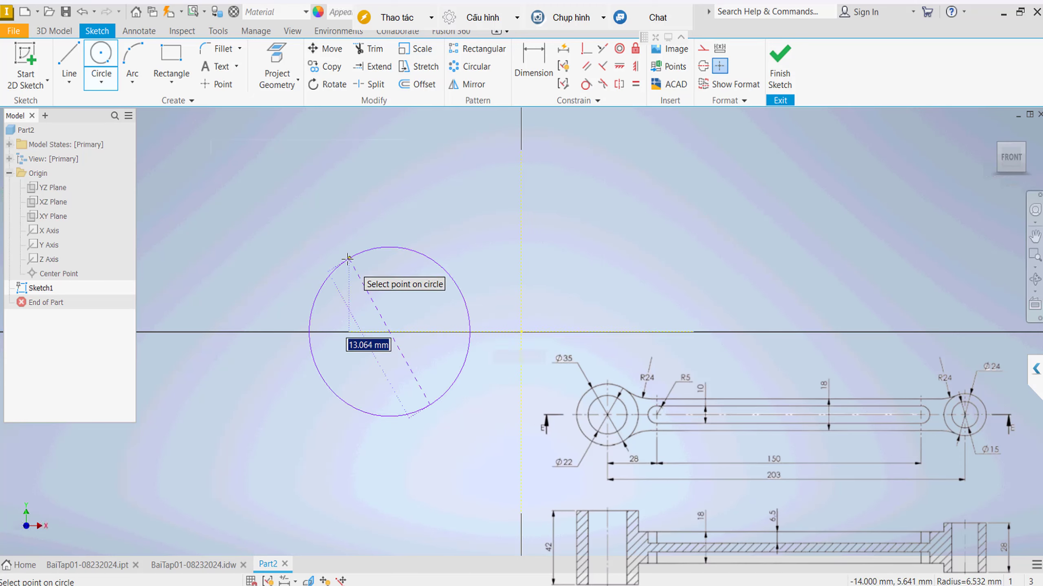
pyautogui.click(349, 258)
pyautogui.press('Escape')
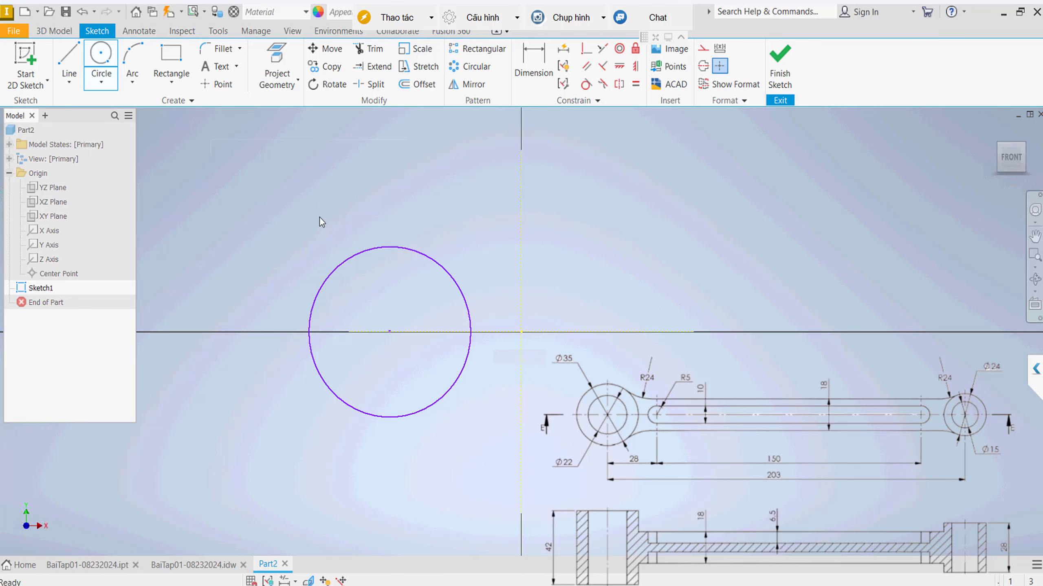
pyautogui.rightClick(319, 217)
pyautogui.click(297, 239)
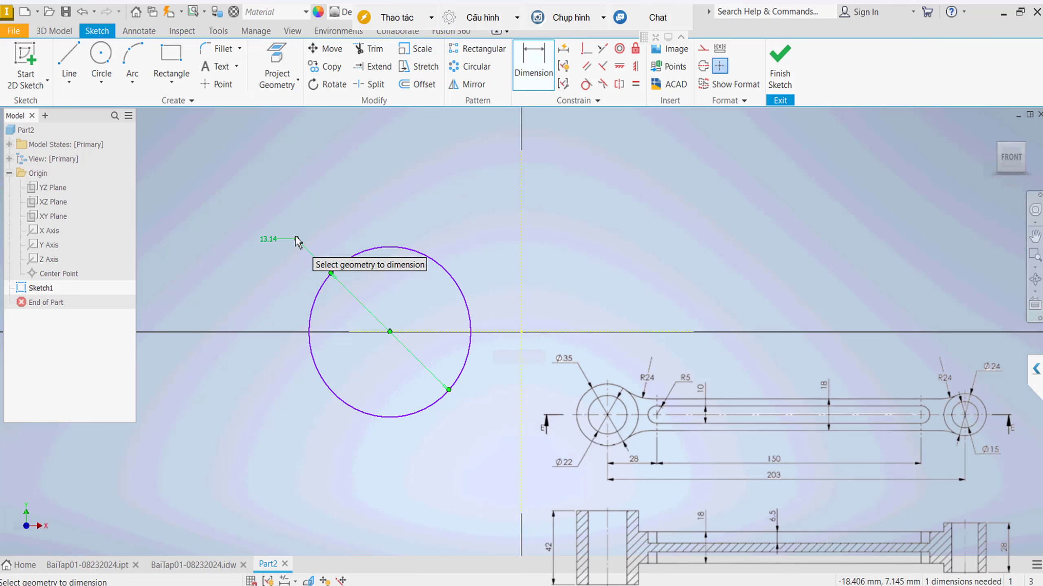
pyautogui.click(292, 238)
pyautogui.write('35')
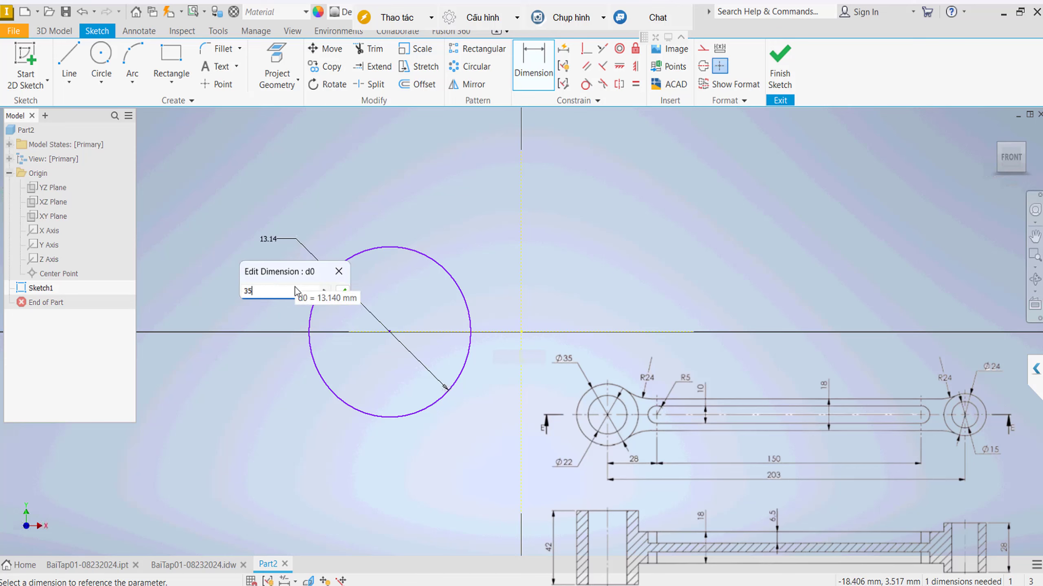
pyautogui.press('Return')
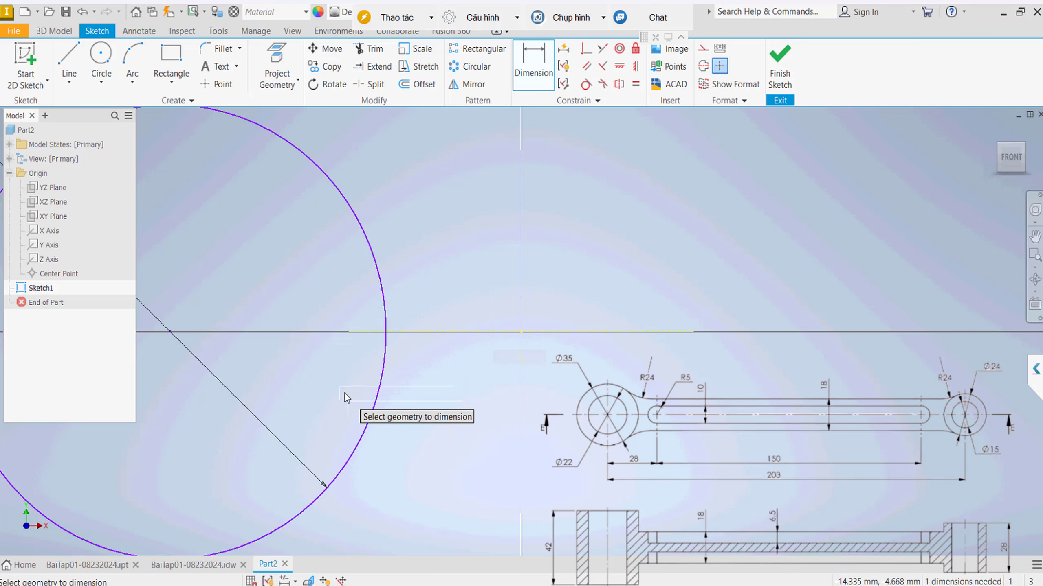
pyautogui.scroll(-3, 345, 393)
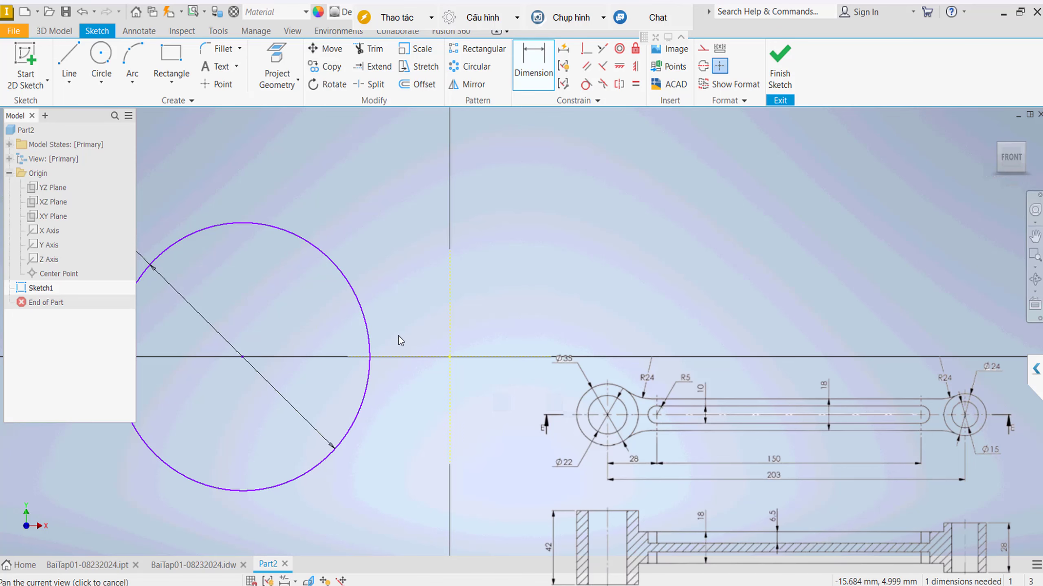
pyautogui.moveTo(399, 336); pyautogui.dragTo(459, 352, button='middle')
# Offset the circle inward and dimension the inner circle to Ø22
pyautogui.click(422, 85)
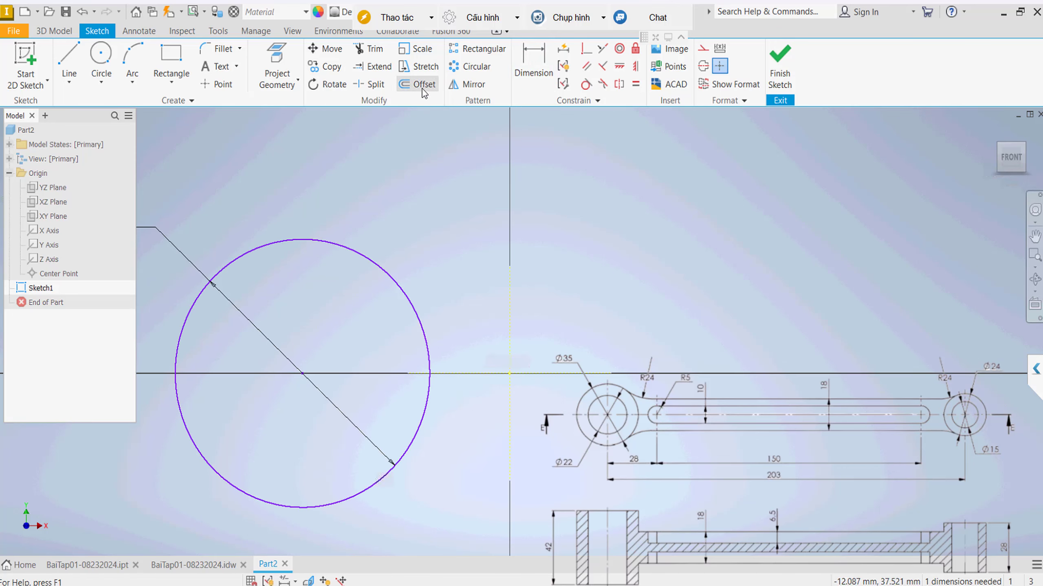
pyautogui.click(383, 296)
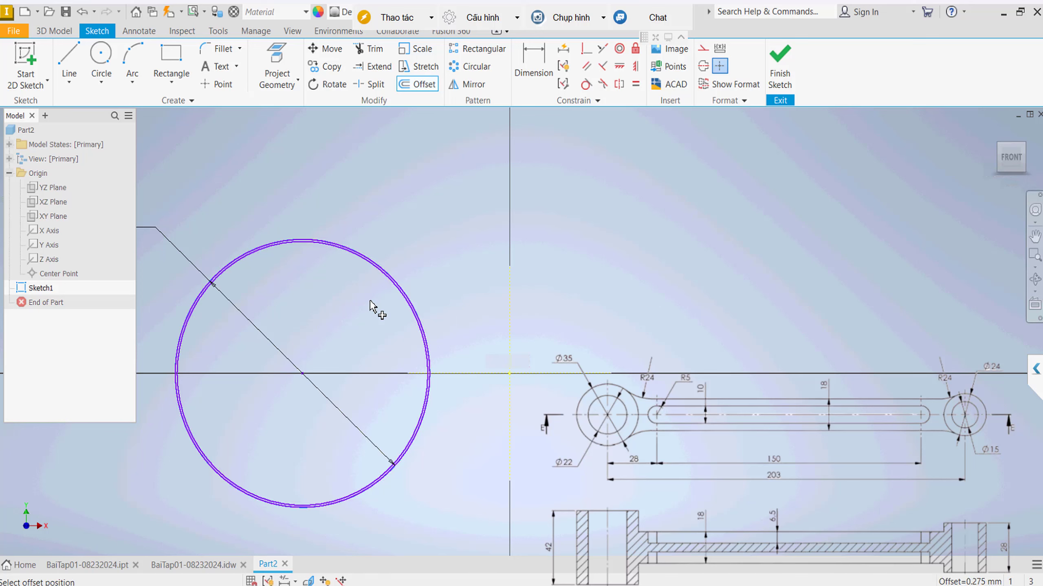
pyautogui.click(410, 233)
pyautogui.rightClick(399, 233)
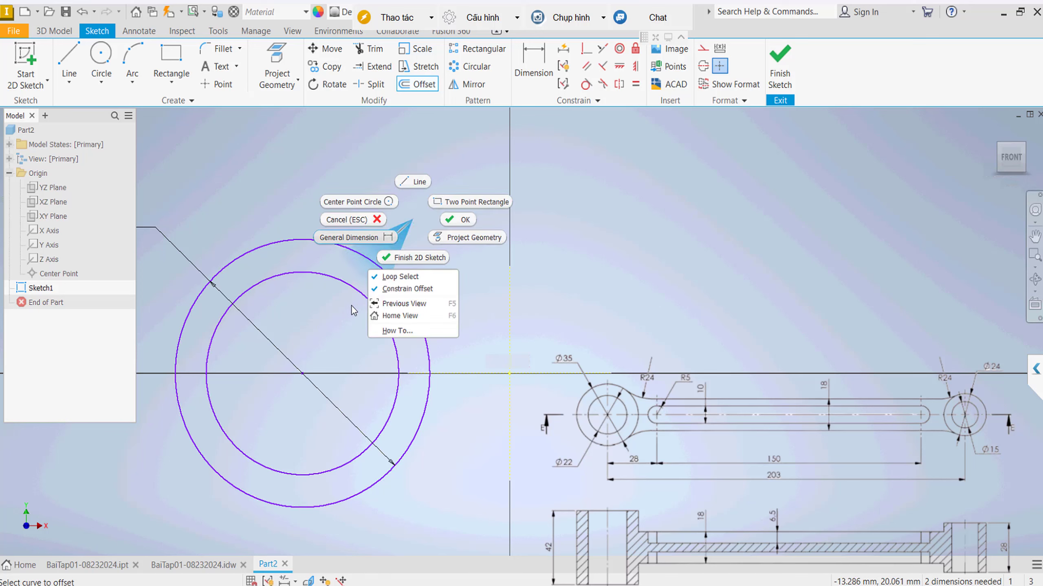
pyautogui.press('d')
pyautogui.click(363, 302)
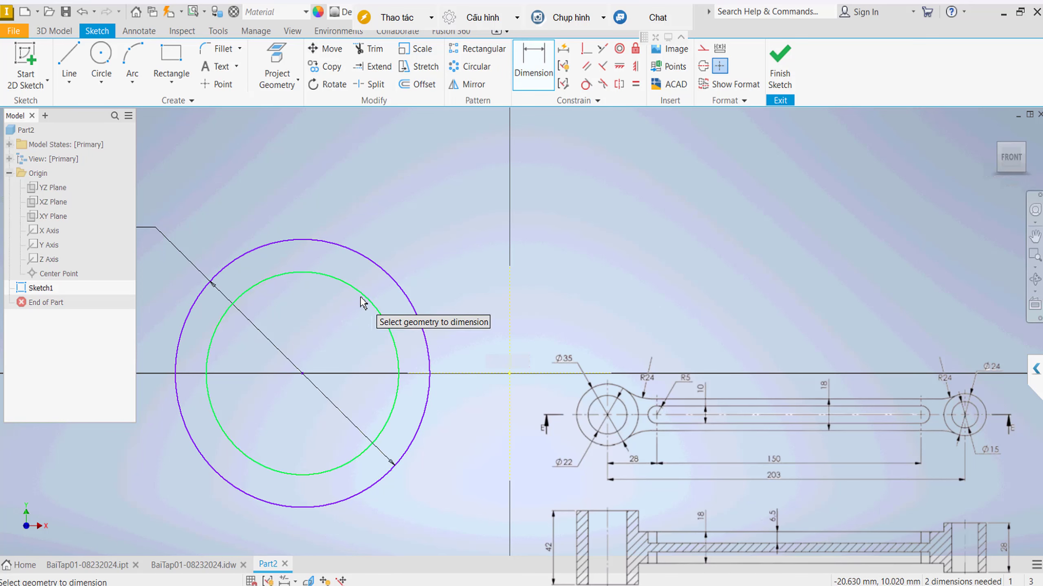
pyautogui.click(421, 229)
pyautogui.write('22')
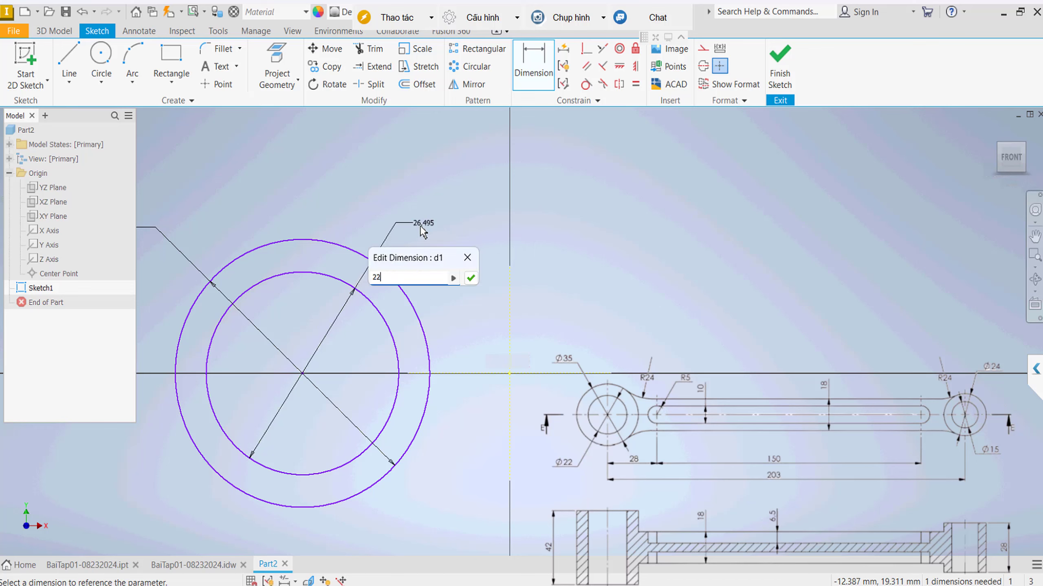
pyautogui.press('Return')
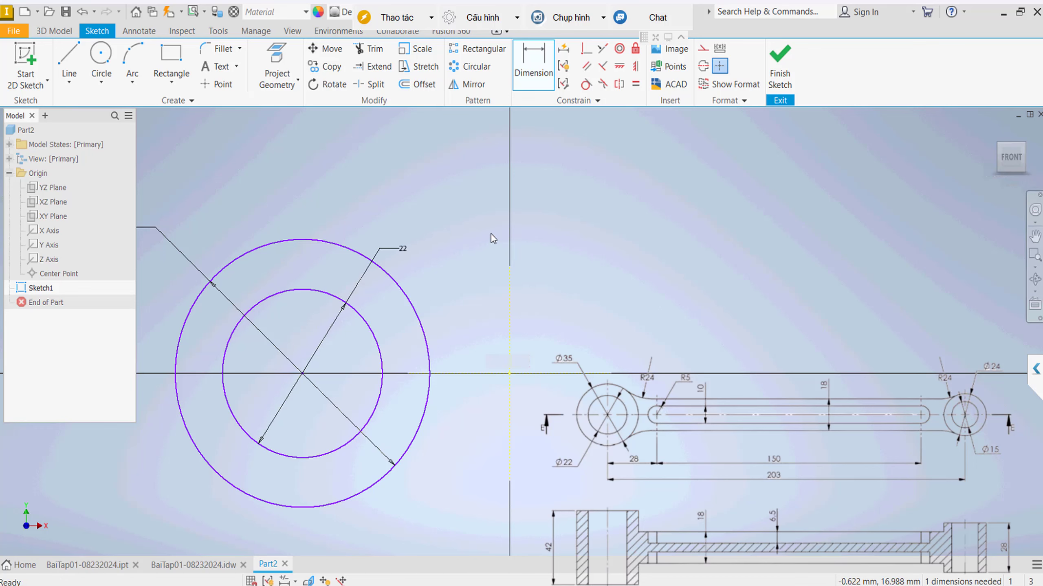
pyautogui.press('Escape')
# Dimension the Ø35/Ø22 circles' centre 101.5 mm from the vertical Y axis
pyautogui.scroll(2, 478, 234)
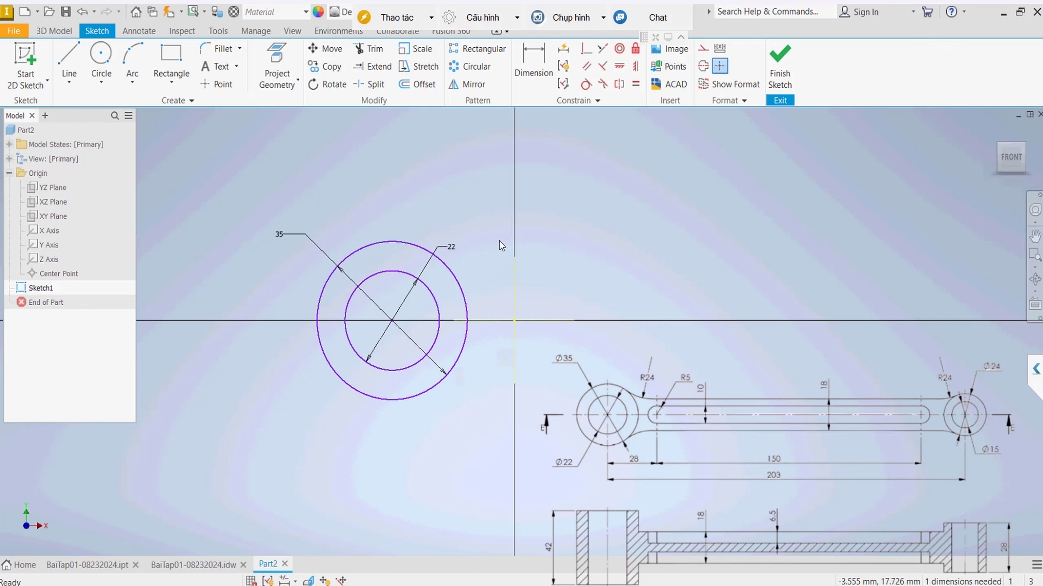
pyautogui.click(535, 328)
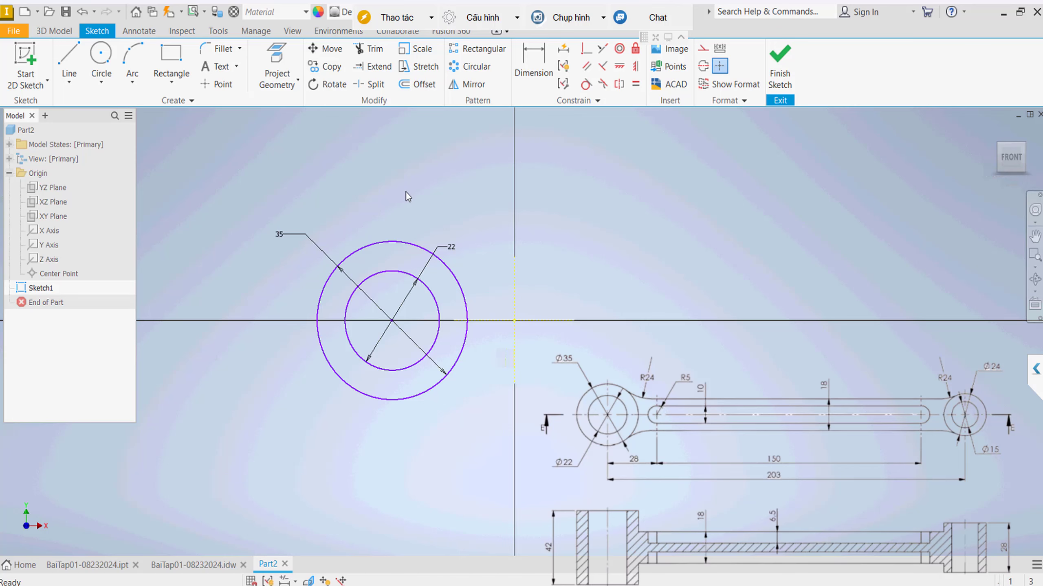
pyautogui.rightClick(440, 163)
pyautogui.click(415, 181)
pyautogui.click(514, 303)
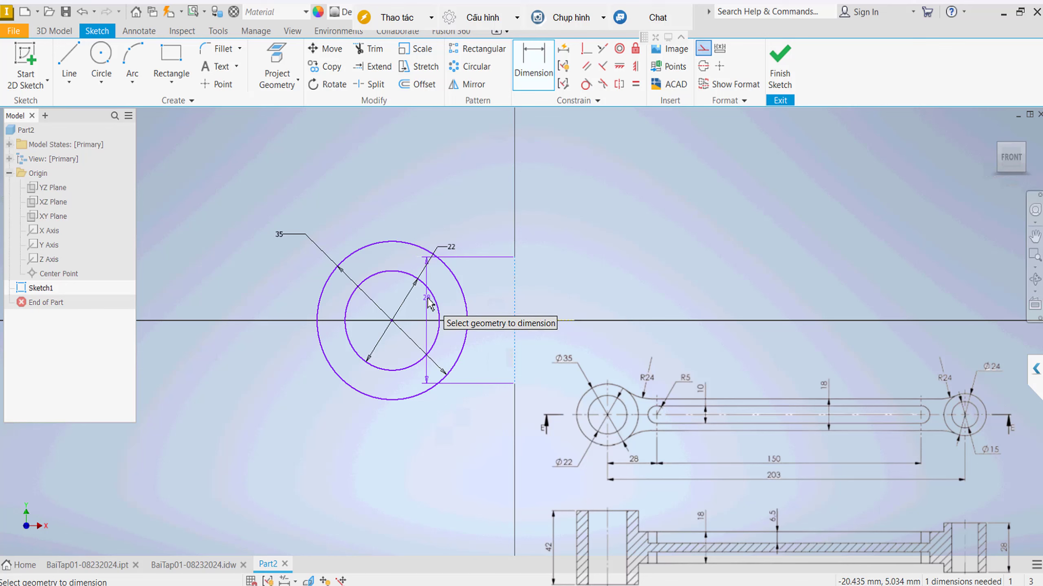
pyautogui.click(437, 306)
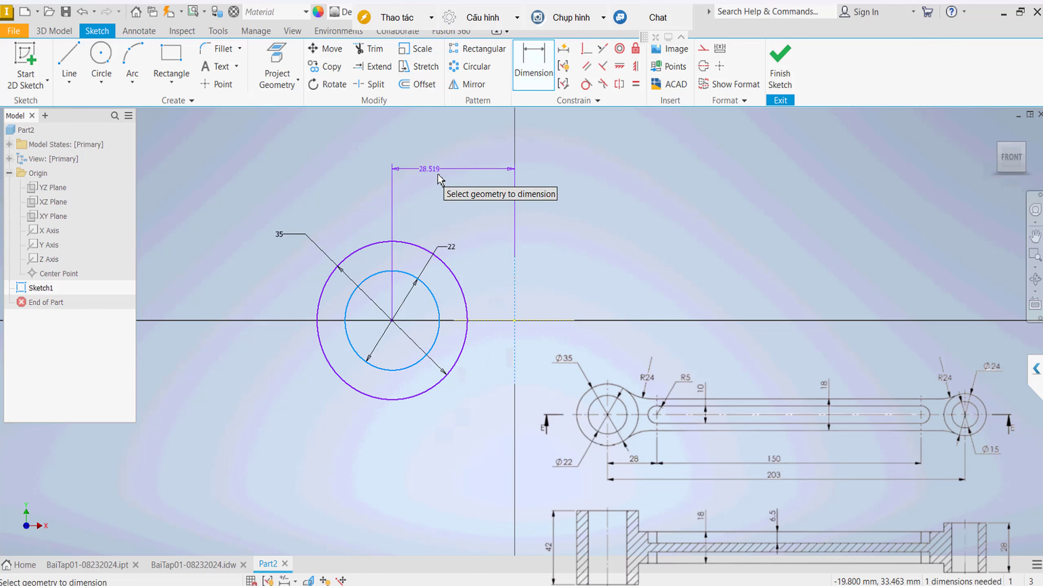
pyautogui.click(437, 175)
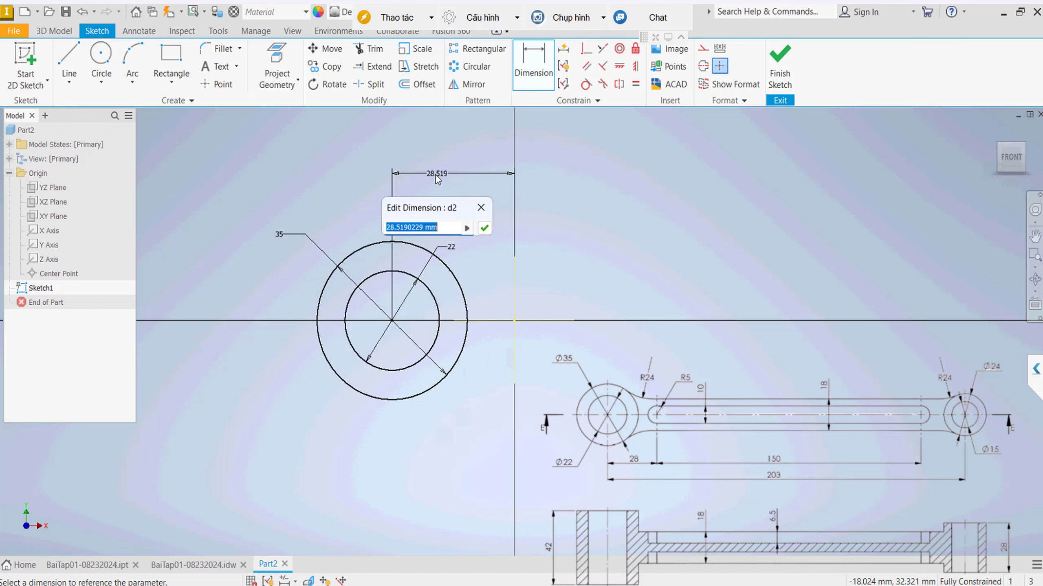
pyautogui.write('101.5')
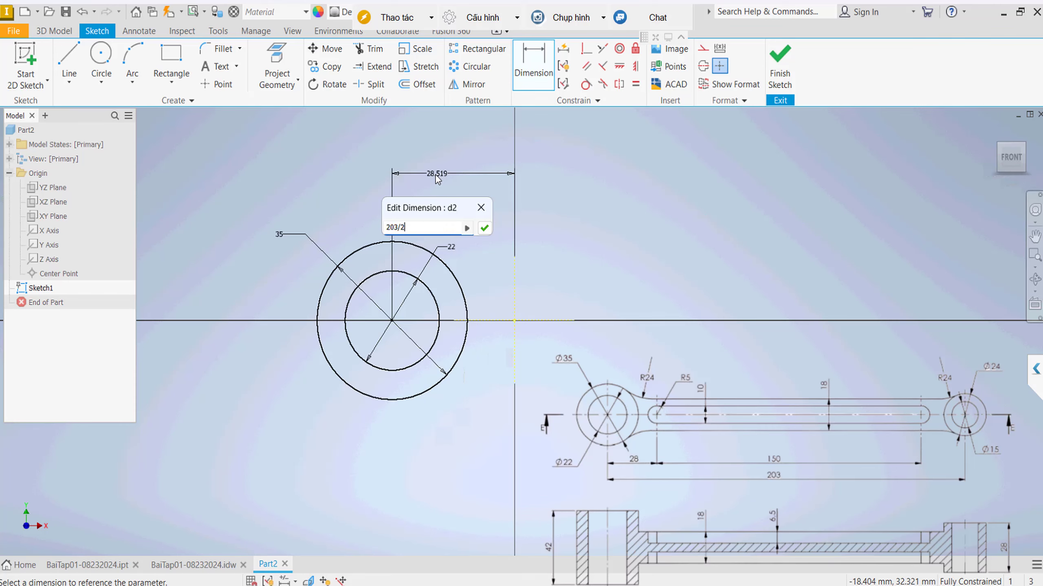
pyautogui.press('Return')
pyautogui.scroll(-3, 413, 237)
pyautogui.scroll(-2, 442, 309)
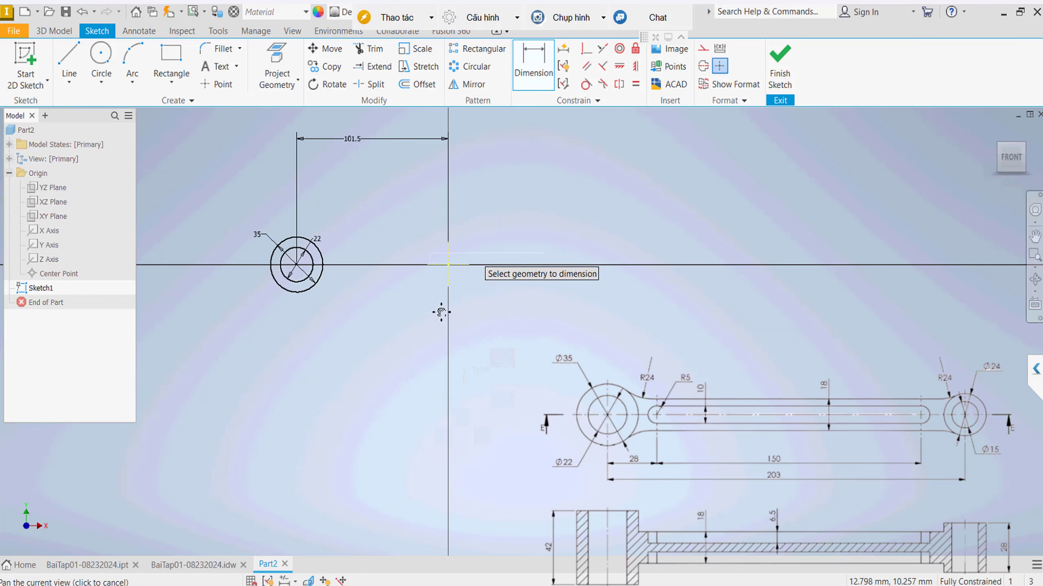
pyautogui.moveTo(507, 299); pyautogui.dragTo(494, 335, button='middle')
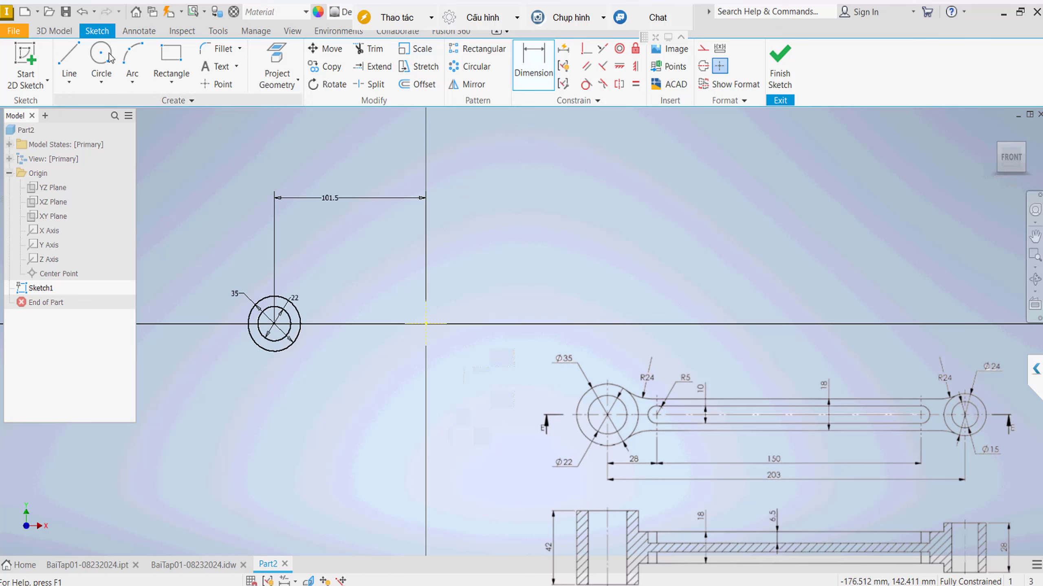
pyautogui.press('Escape')
# Draw a circle on the X axis with a smaller concentric offset circle inside
pyautogui.click(101, 55)
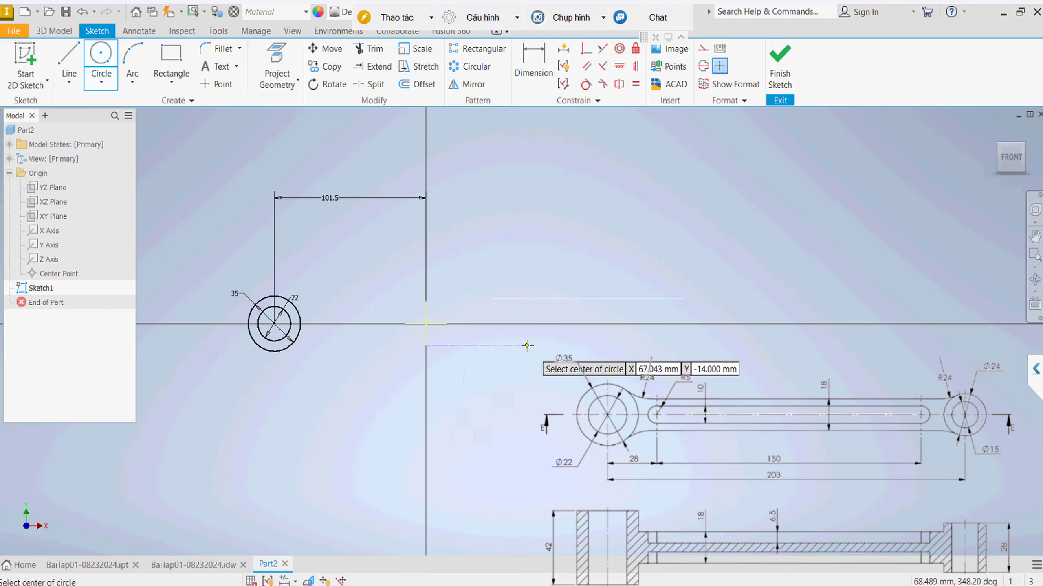
pyautogui.scroll(-5, 528, 345)
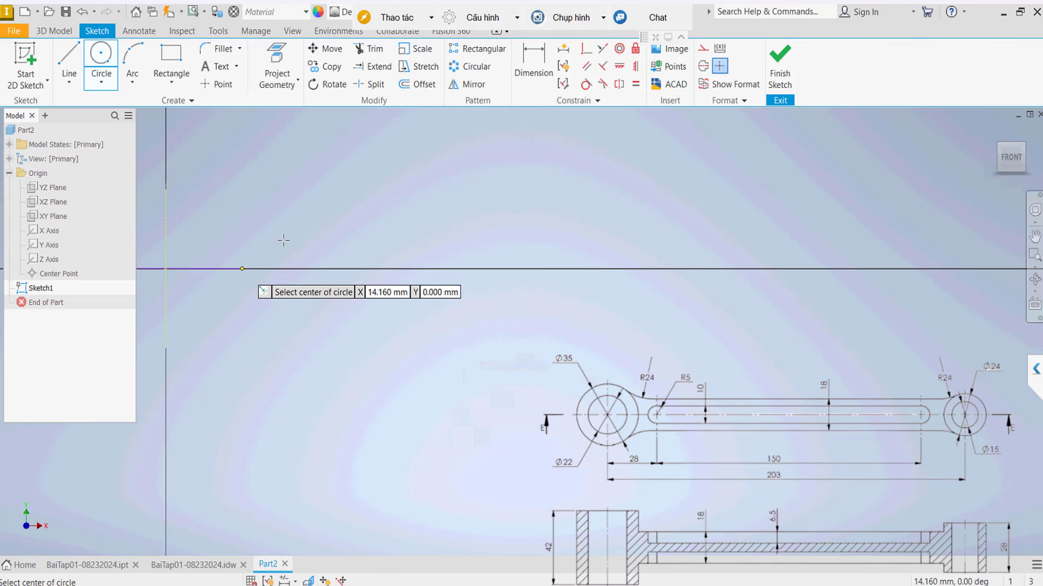
pyautogui.click(242, 269)
pyautogui.click(282, 230)
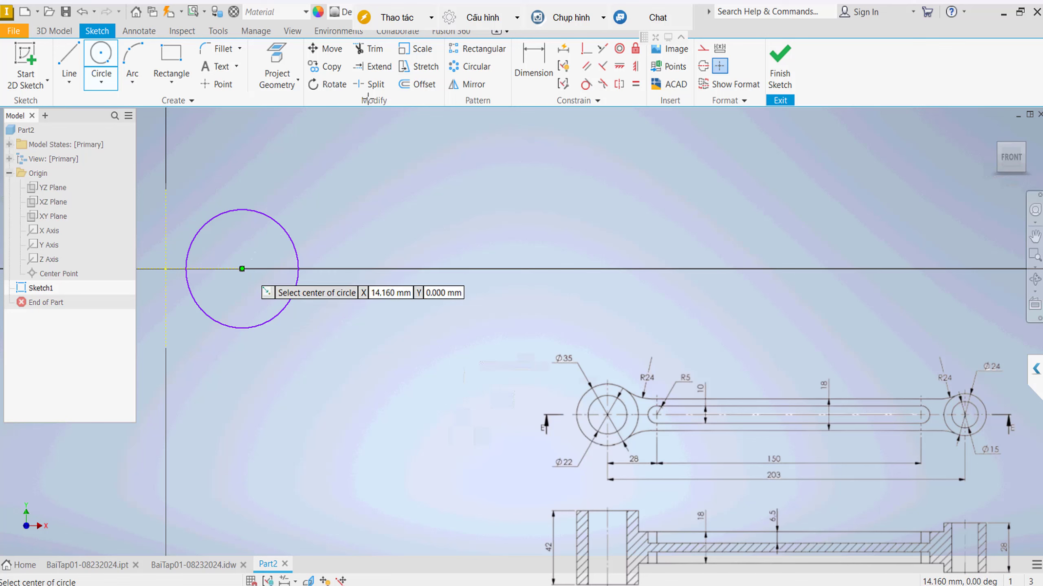
pyautogui.press('Escape')
pyautogui.press('o')
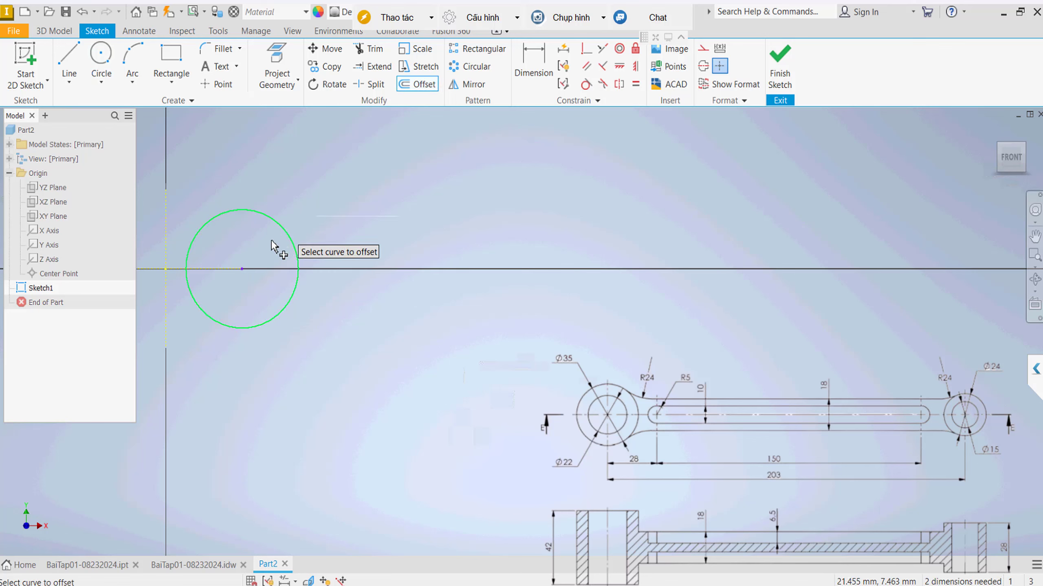
pyautogui.click(282, 230)
pyautogui.click(263, 248)
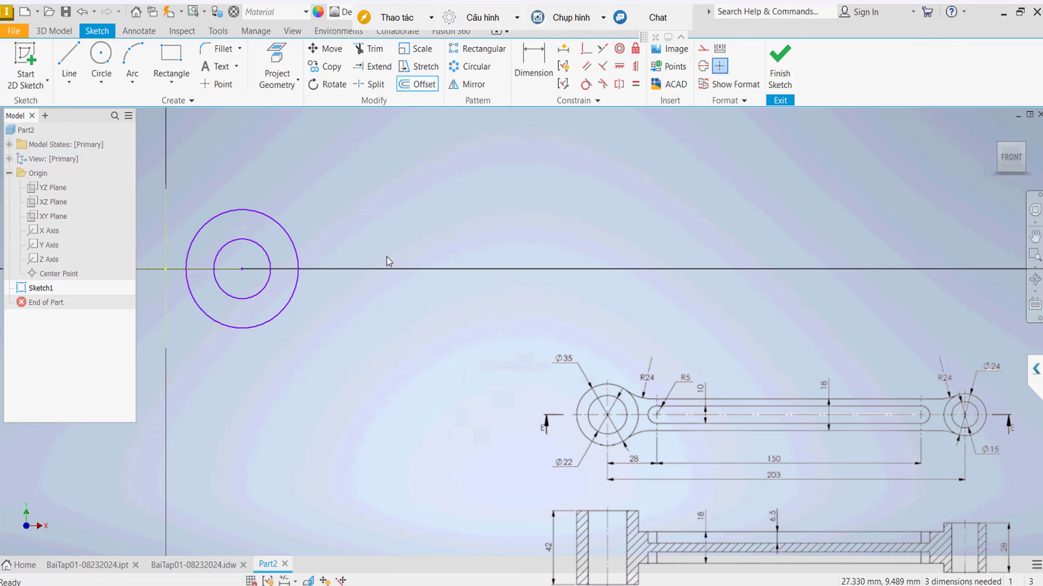
pyautogui.scroll(-2, 389, 259)
pyautogui.press('Escape')
# Dimension the new circles' centre 203/2 (101.5) mm from the vertical axis
pyautogui.click(533, 82)
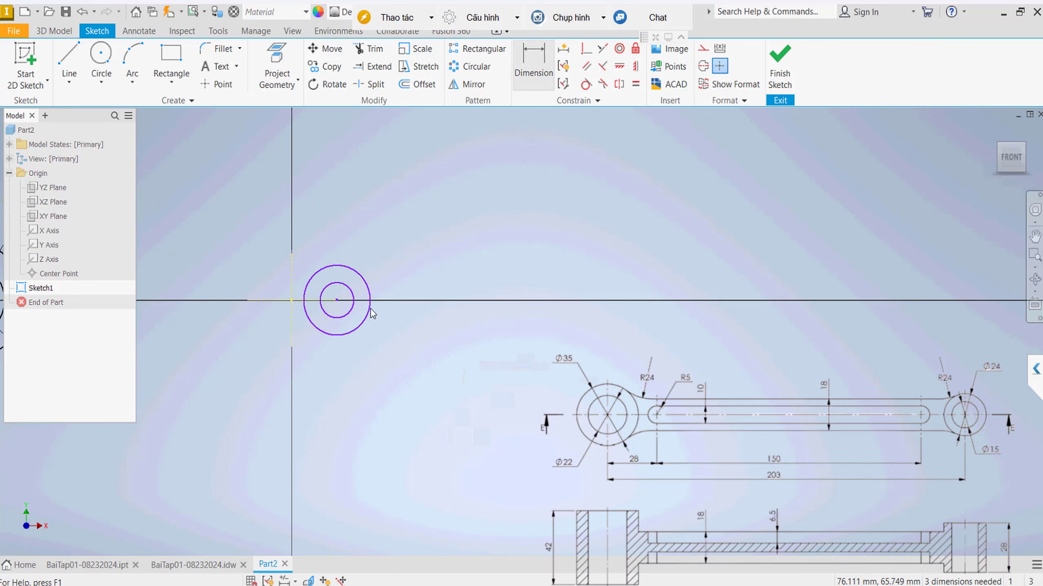
pyautogui.click(292, 290)
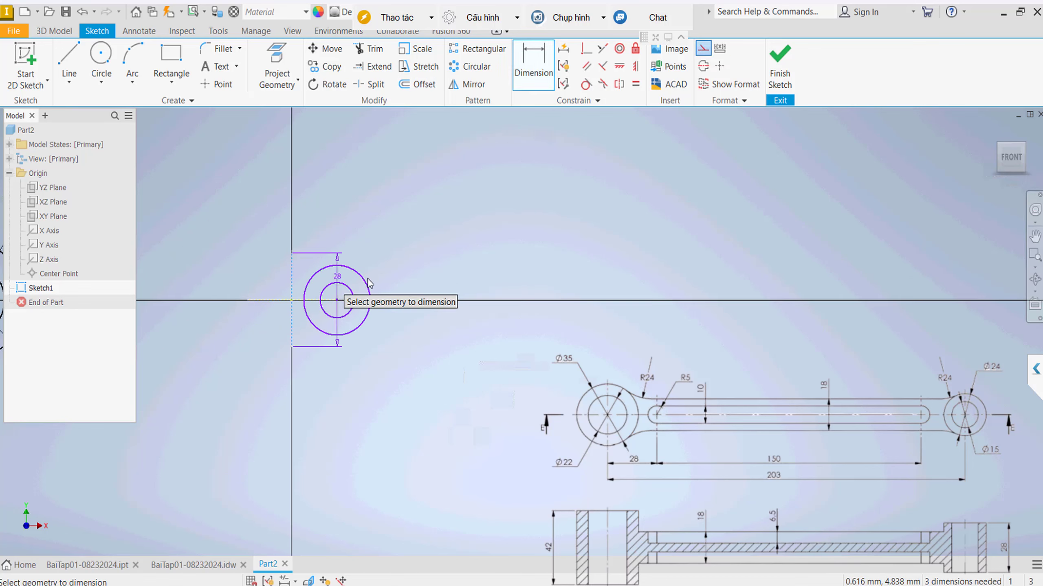
pyautogui.click(336, 300)
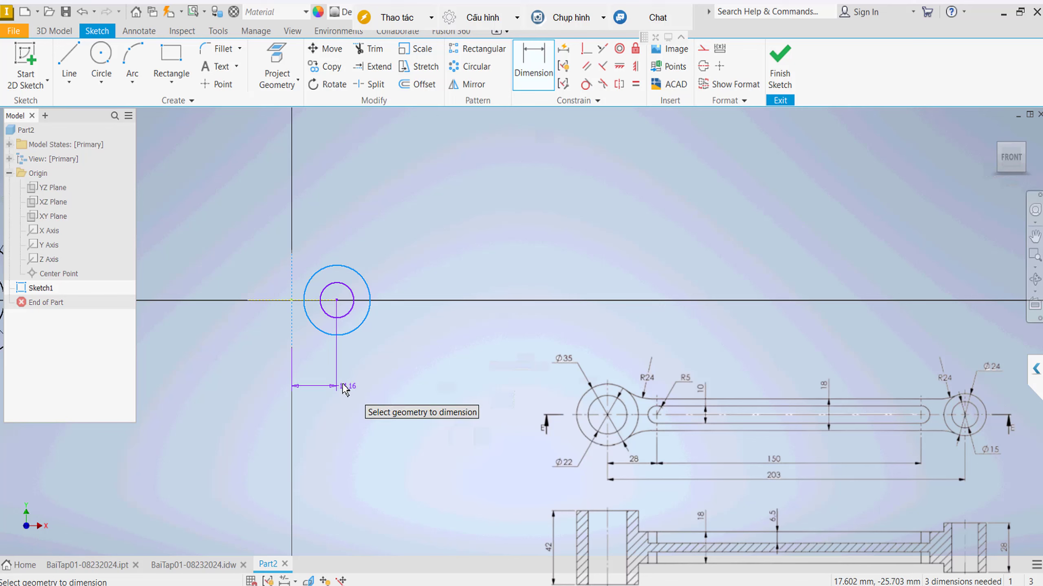
pyautogui.click(347, 386)
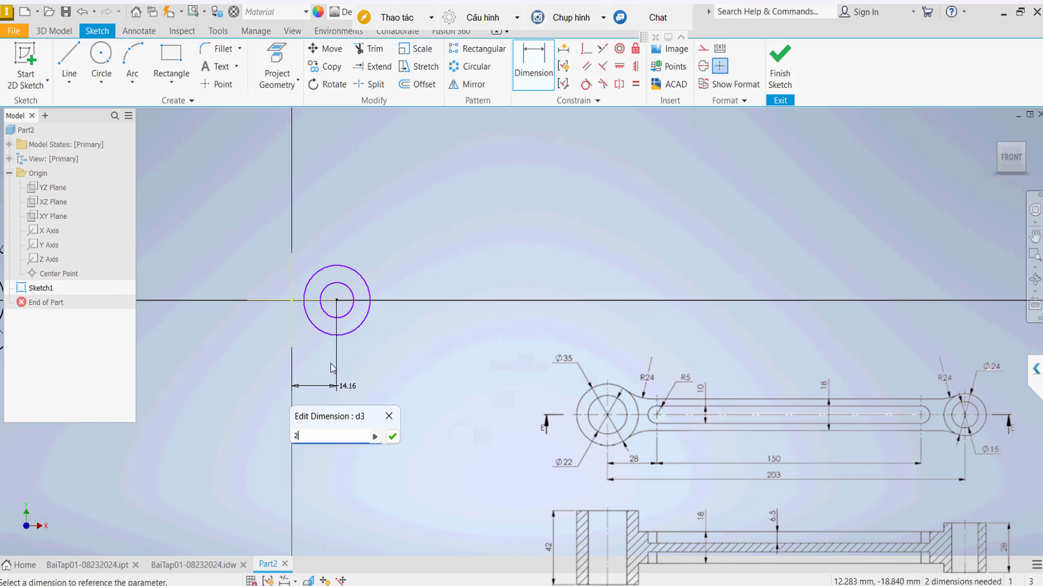
pyautogui.write('203/2')
pyautogui.press('Return')
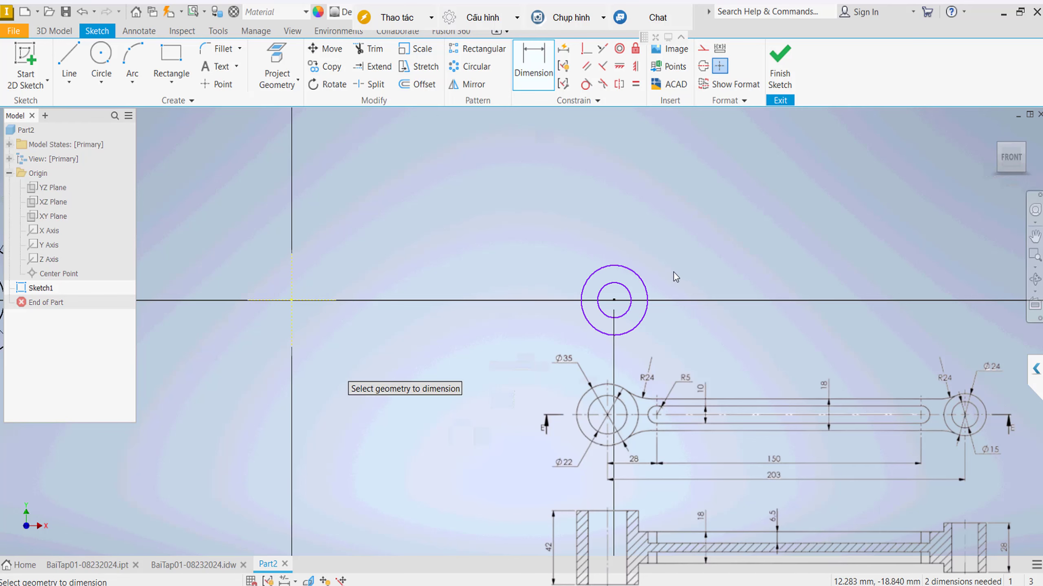
# Set the circle diameters to 24 and 15, then finish the sketch
pyautogui.click(647, 301)
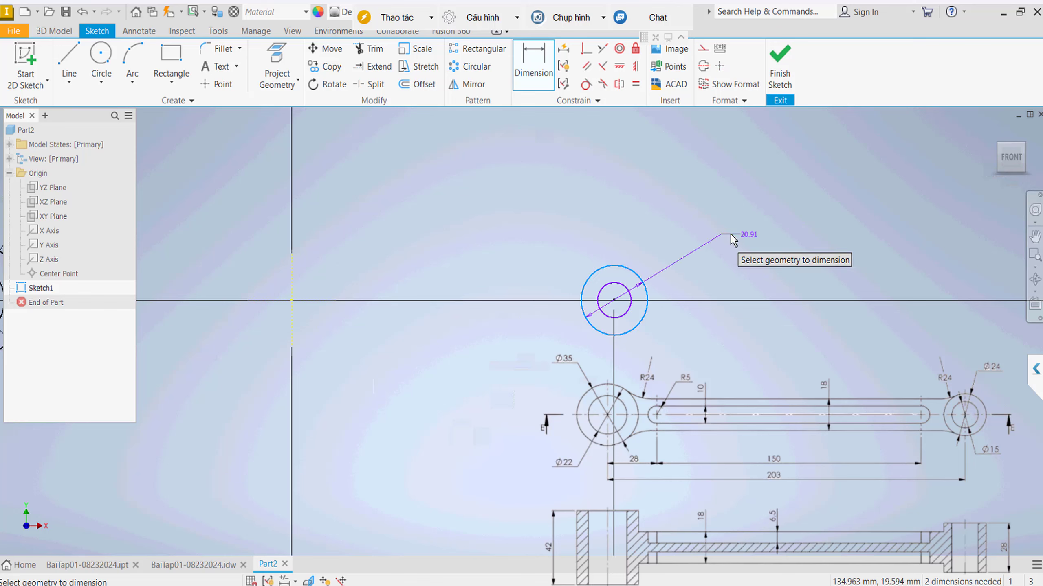
pyautogui.click(727, 246)
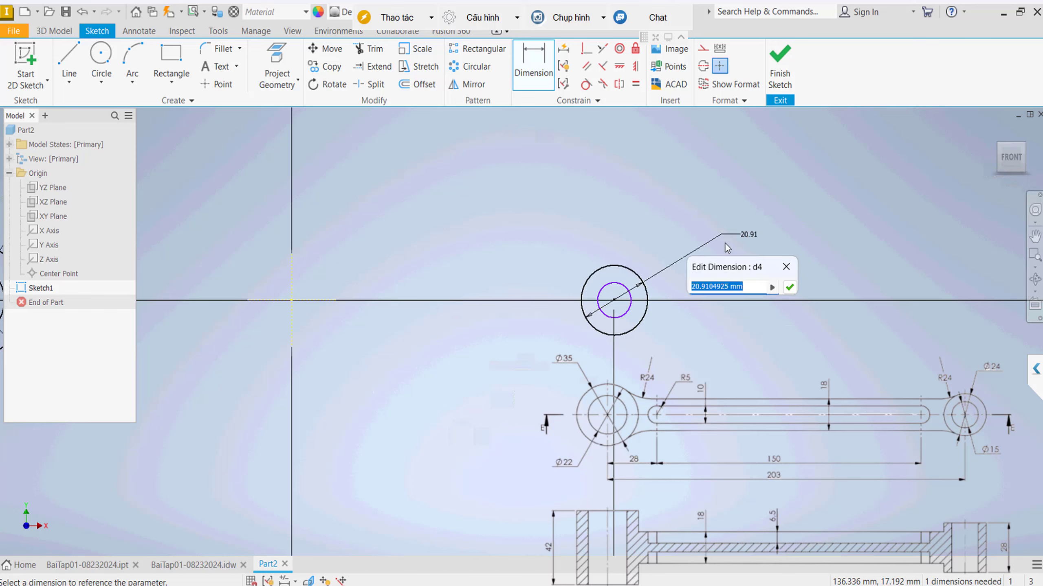
pyautogui.write('24')
pyautogui.press('Return')
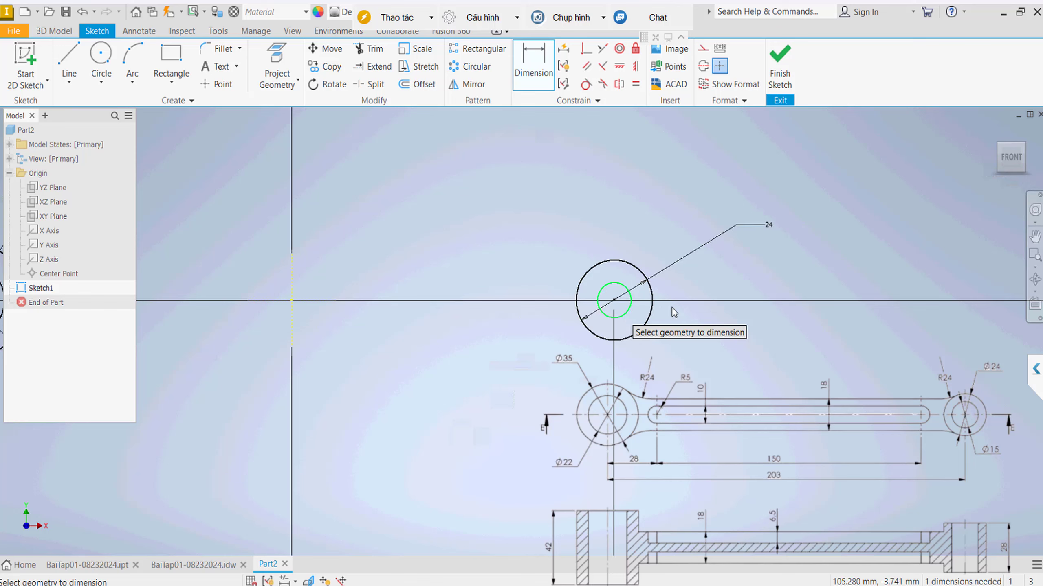
pyautogui.click(630, 300)
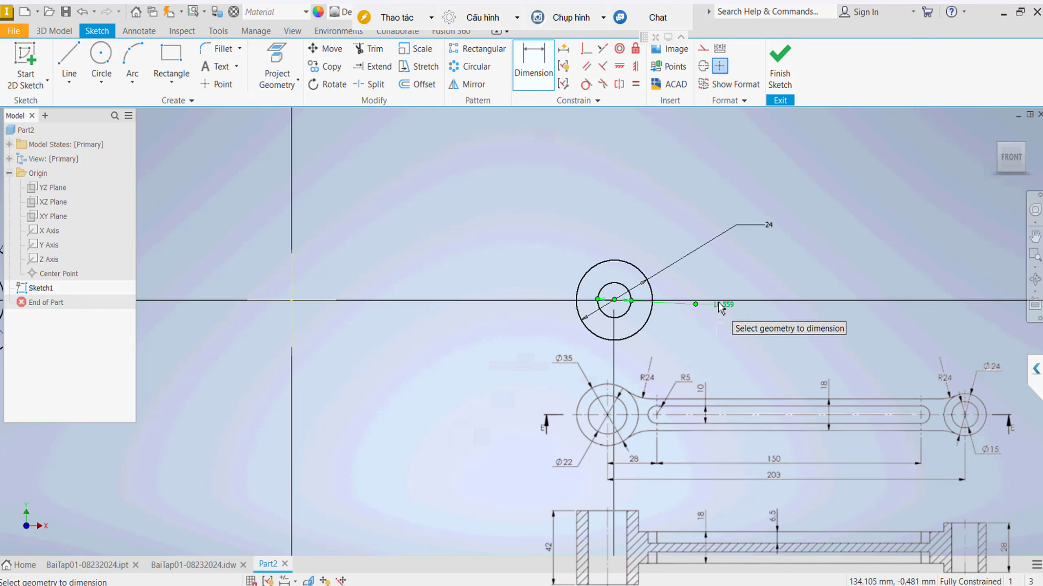
pyautogui.click(719, 308)
pyautogui.write('15')
pyautogui.press('Return')
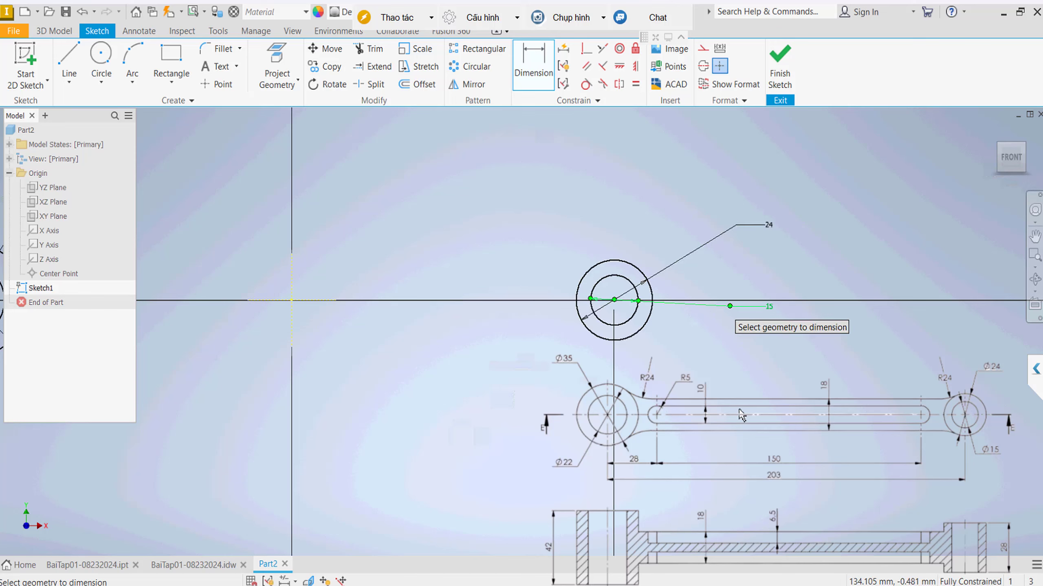
pyautogui.click(791, 69)
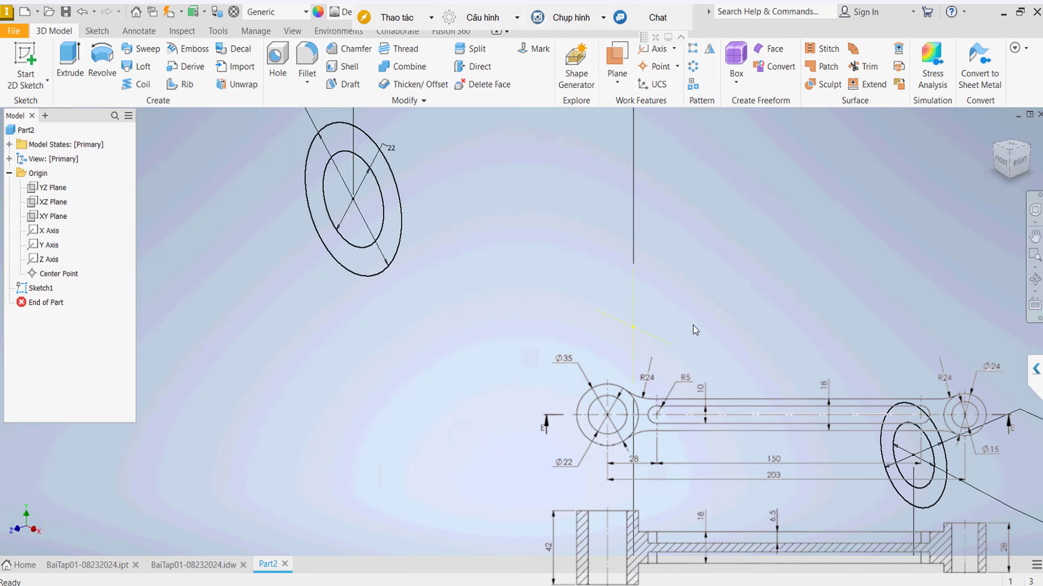
# Extrude the Ø35/Ø22 ring 42 mm symmetrically into a hollow cylinder
pyautogui.rightClick(388, 266)
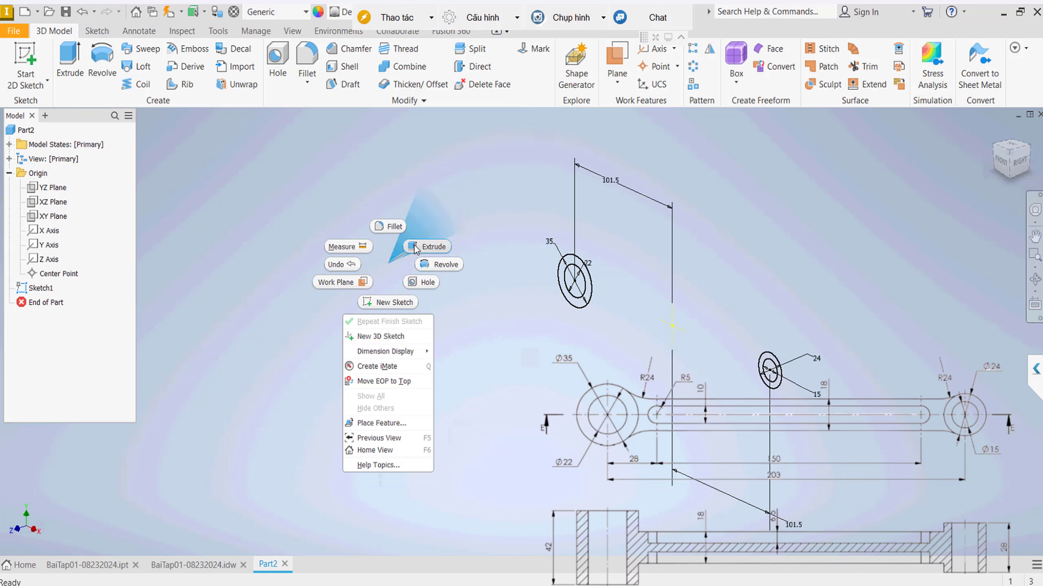
pyautogui.click(430, 247)
pyautogui.scroll(-2, 582, 299)
pyautogui.scroll(-3, 582, 300)
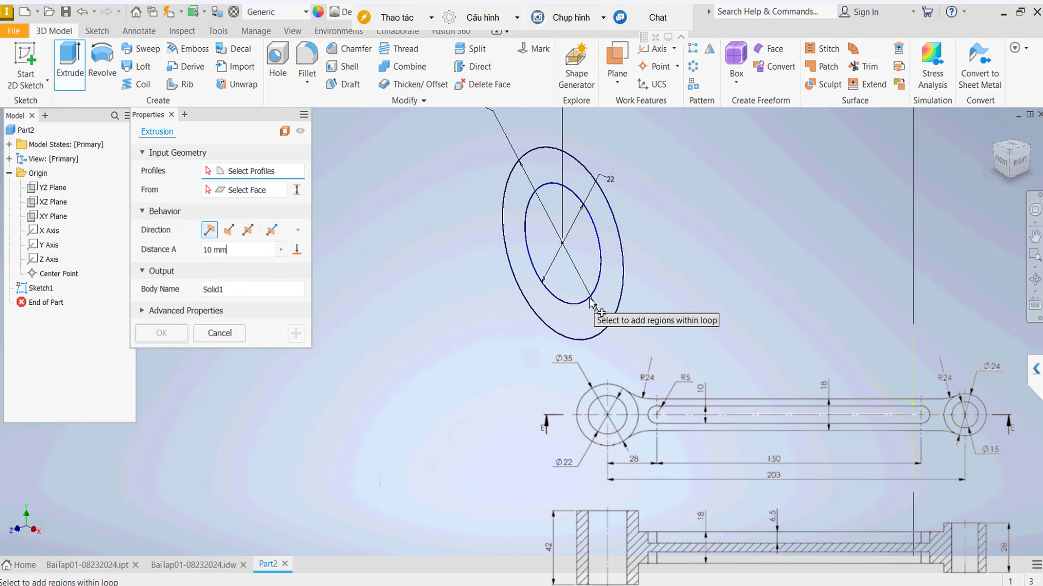
pyautogui.click(607, 305)
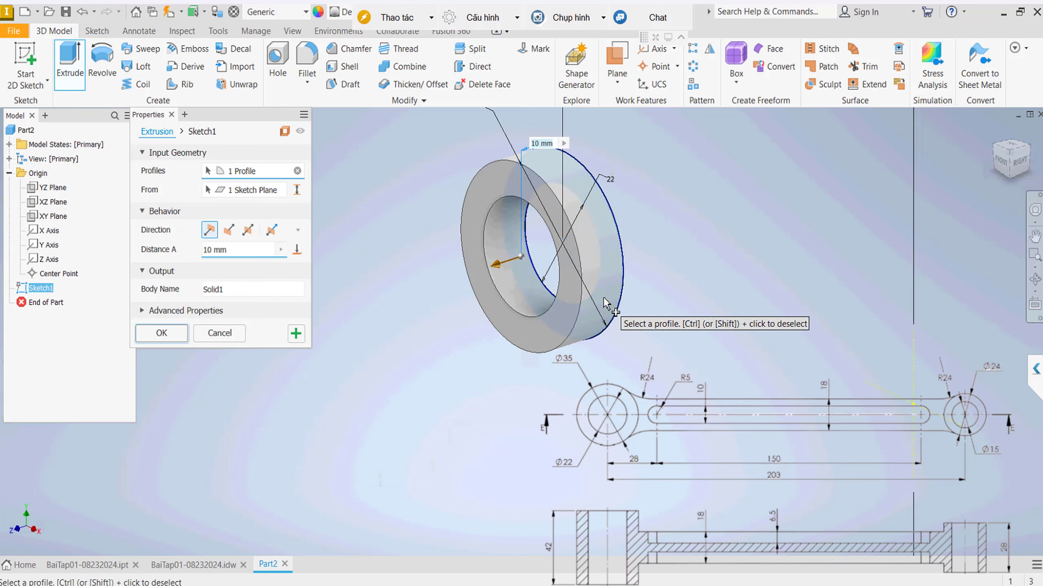
pyautogui.scroll(5, 607, 304)
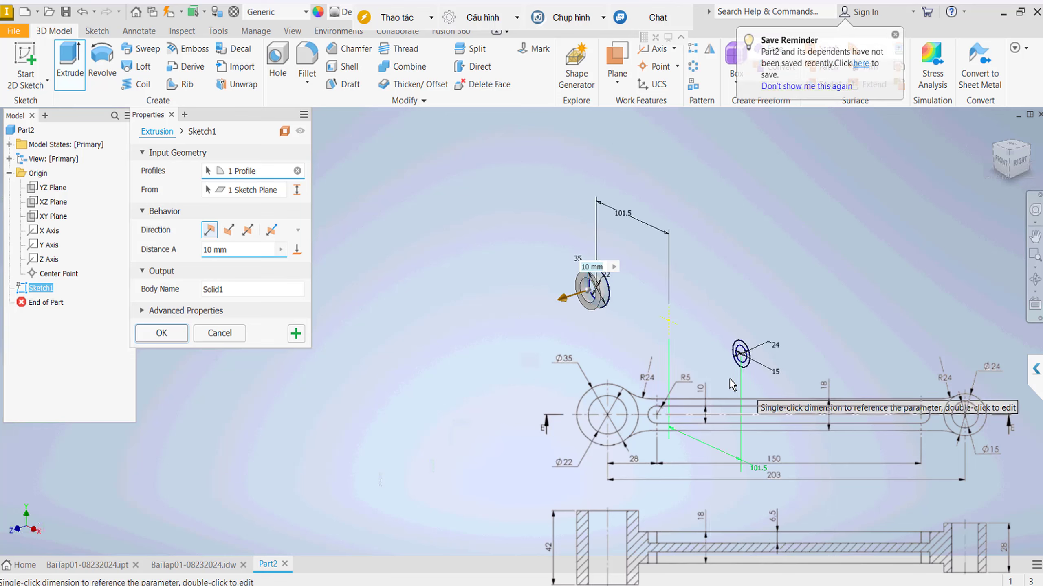
pyautogui.scroll(-3, 747, 372)
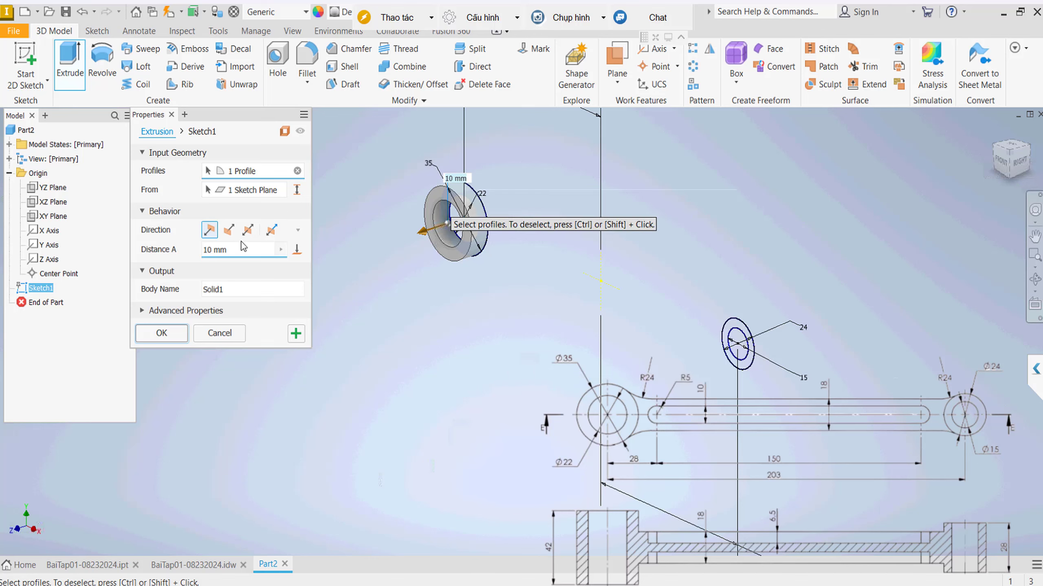
pyautogui.moveTo(239, 254); pyautogui.dragTo(173, 249)
pyautogui.write('42')
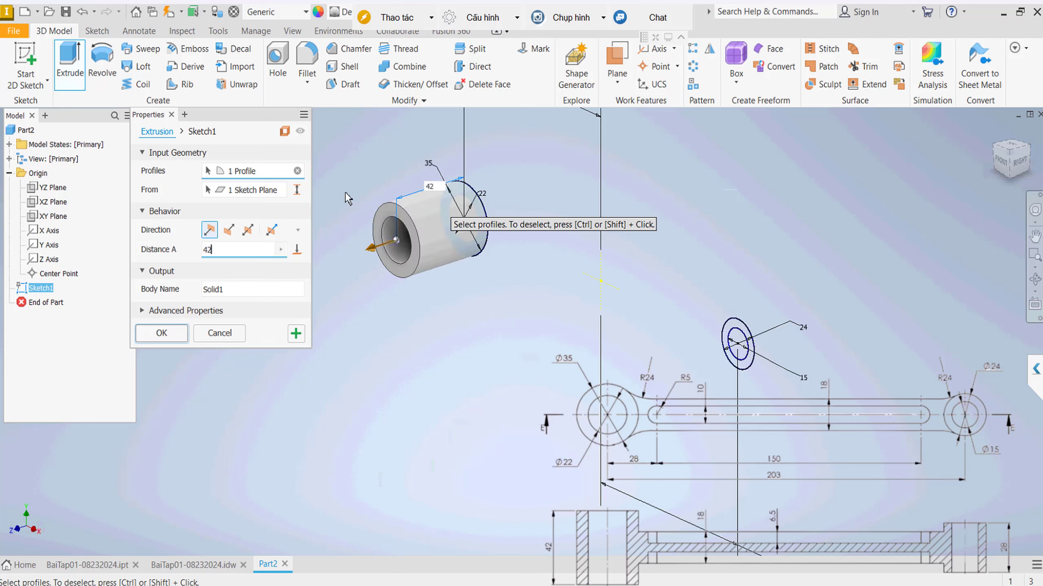
pyautogui.click(248, 236)
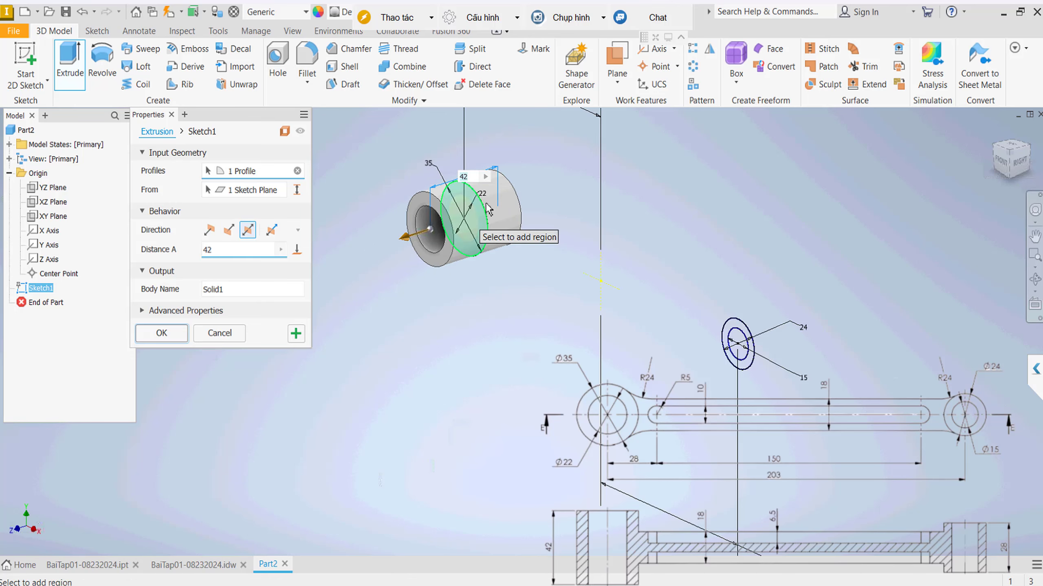
pyautogui.click(161, 333)
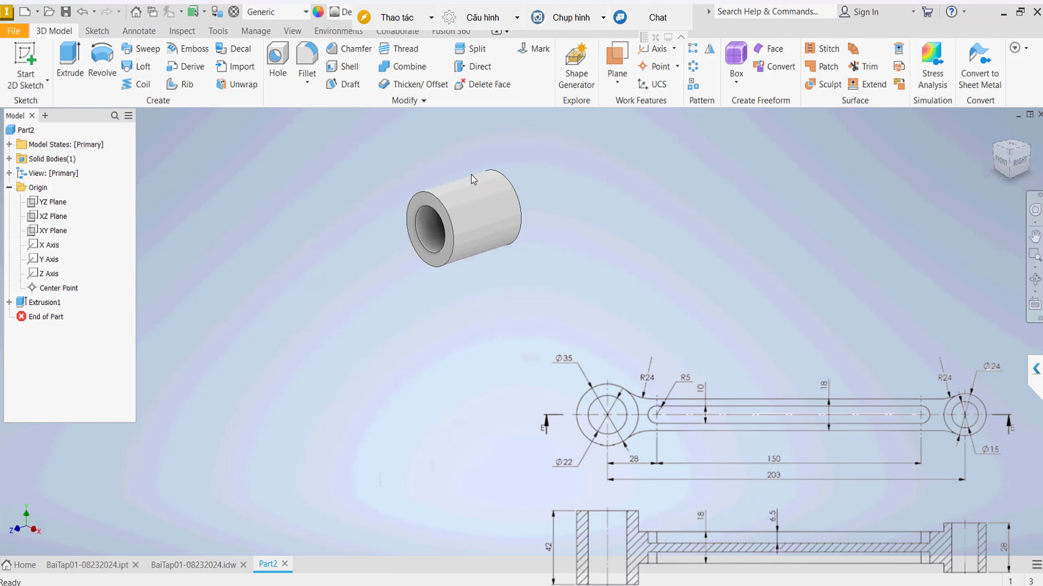
# Create a new sketch on the XY origin plane from the browser
pyautogui.click(52, 230)
pyautogui.press('Escape')
pyautogui.click(53, 205)
pyautogui.click(53, 216)
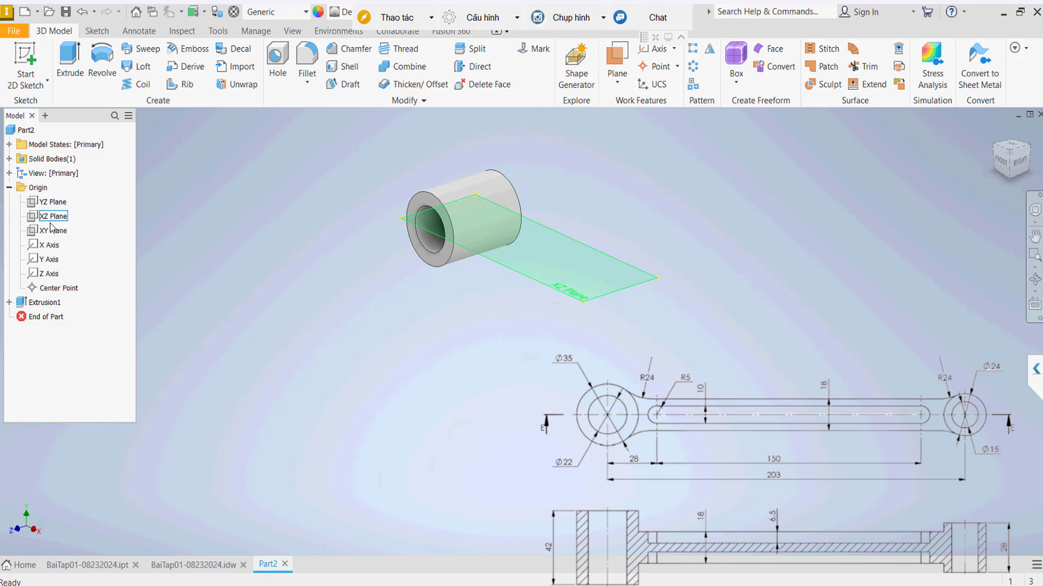
pyautogui.click(53, 231)
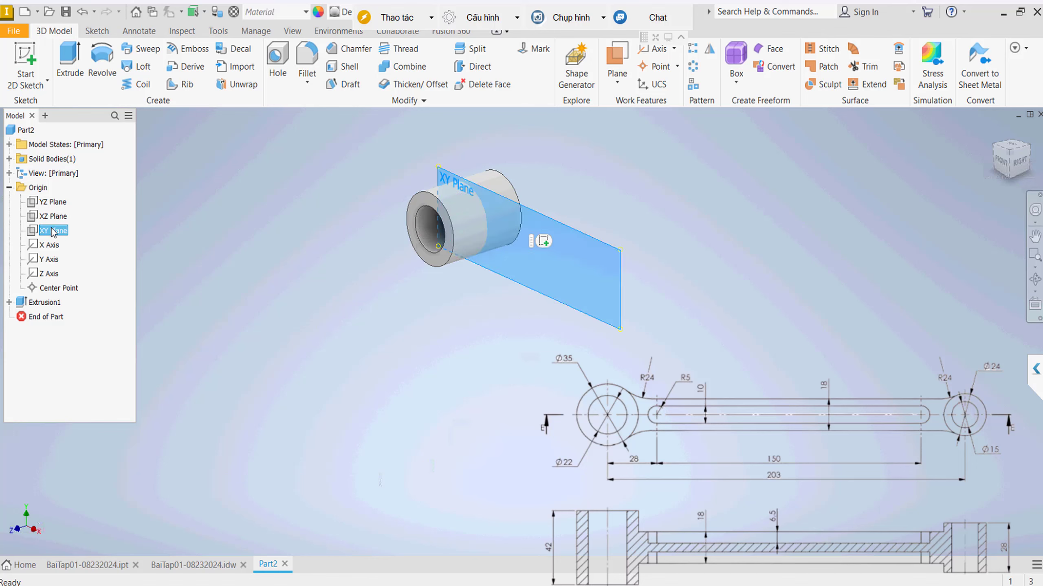
pyautogui.rightClick(53, 232)
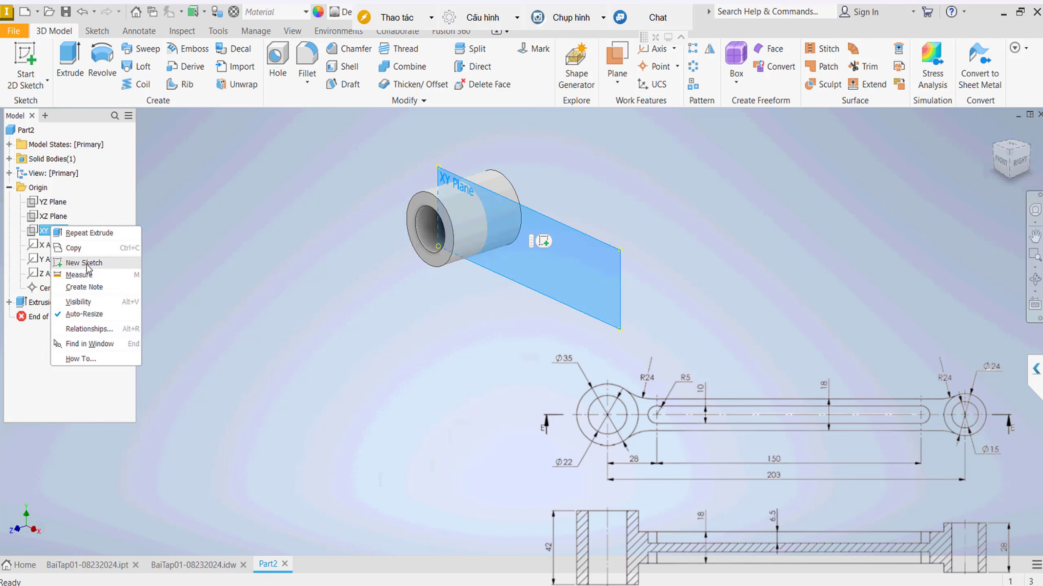
pyautogui.press('Return')
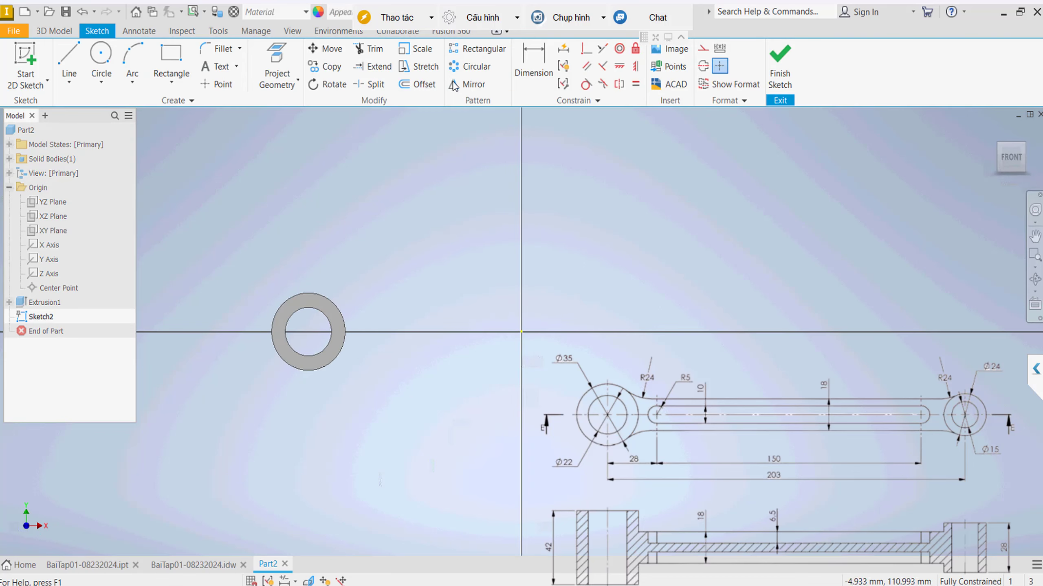
# Project the X axis into Sketch2 as a construction line
pyautogui.click(277, 56)
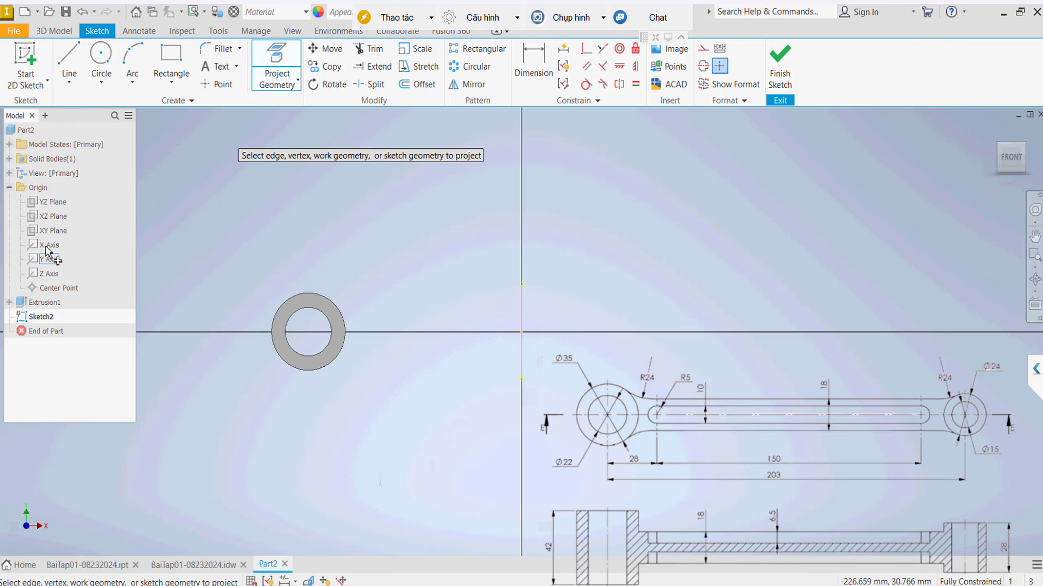
pyautogui.click(47, 245)
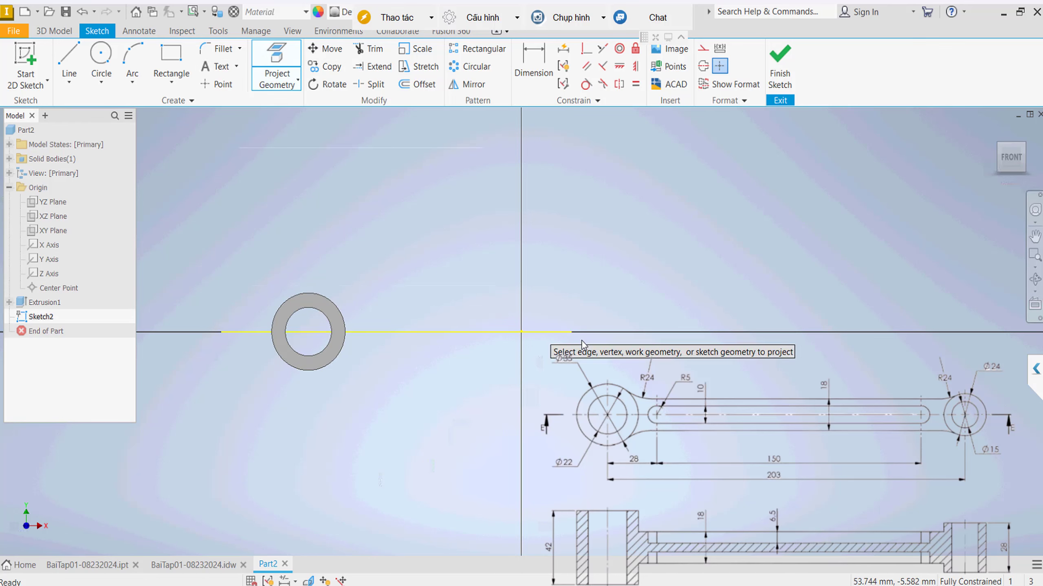
pyautogui.press('Escape')
pyautogui.click(703, 49)
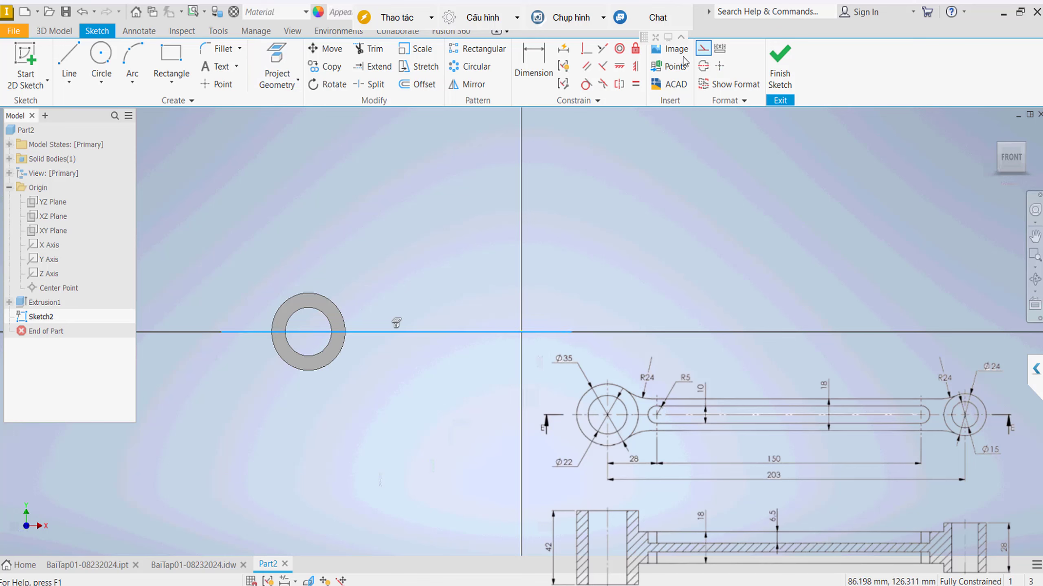
# Draw a Ø15 circle on the axis with a concentric offset circle around it
pyautogui.click(102, 55)
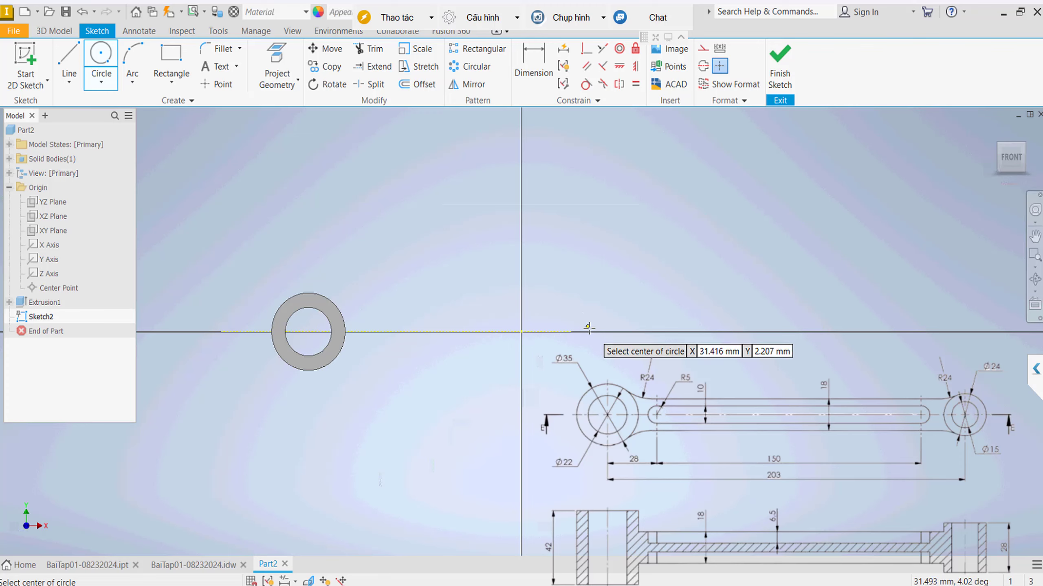
pyautogui.click(614, 286)
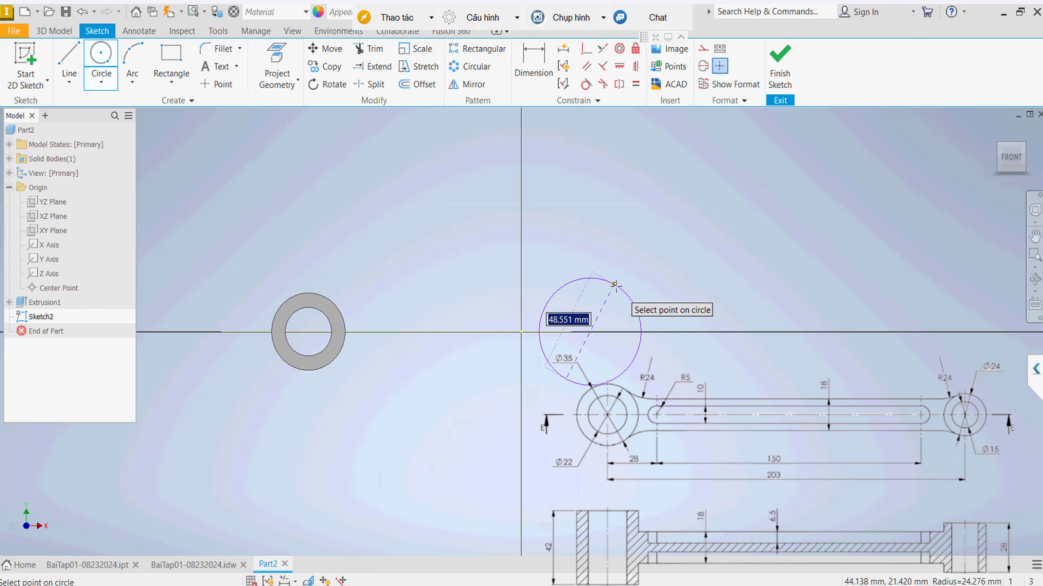
pyautogui.press('Escape')
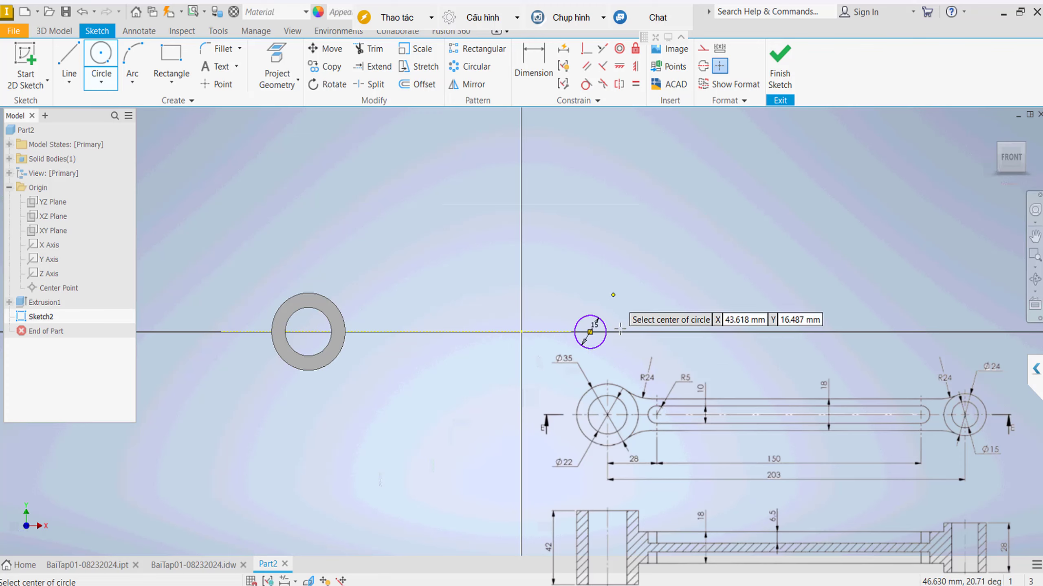
pyautogui.press('Escape')
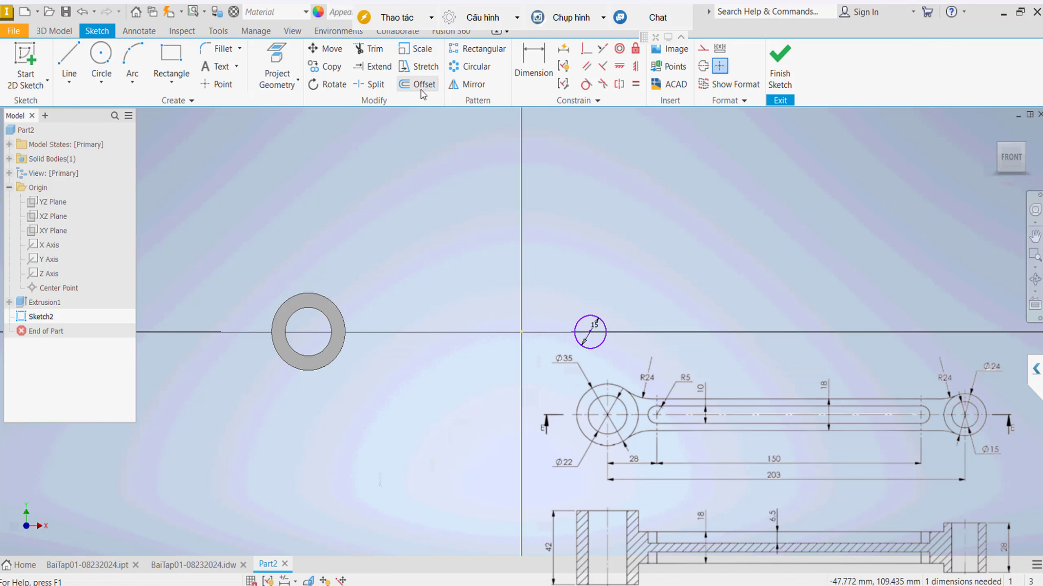
pyautogui.click(420, 89)
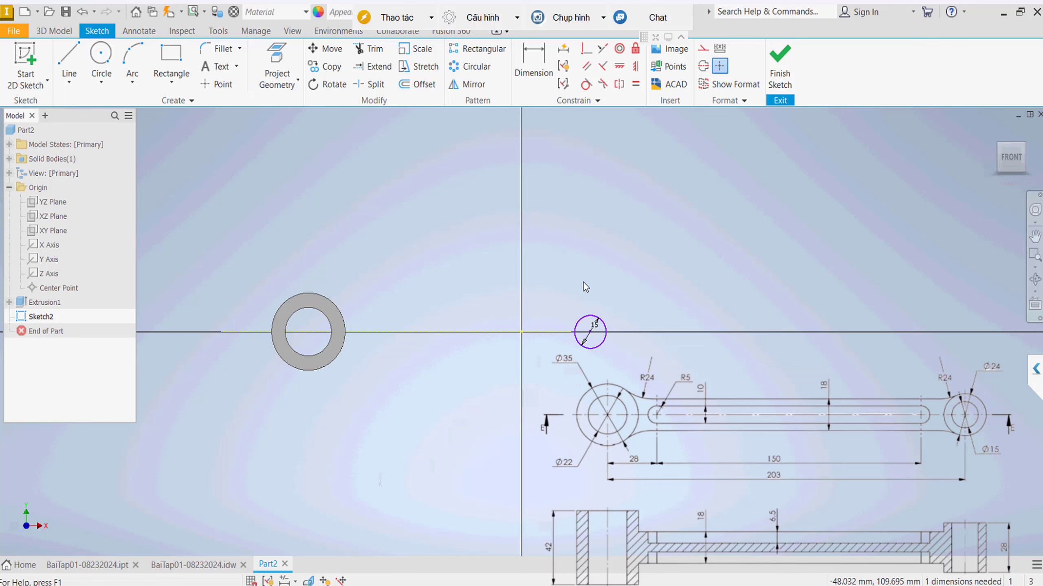
pyautogui.click(600, 321)
pyautogui.click(628, 283)
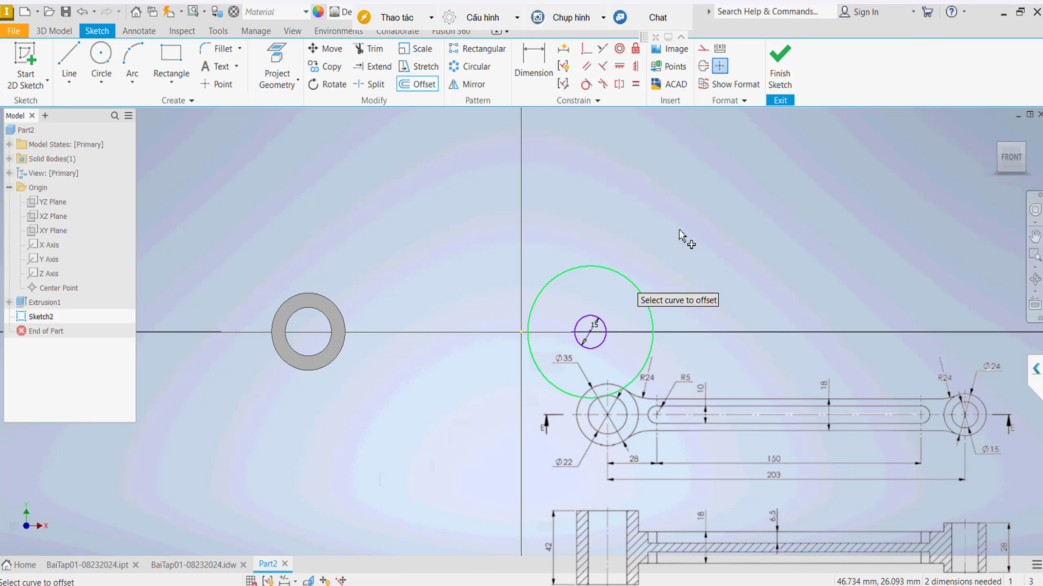
# Dimension the outer circle to Ø24 and place it 203 mm from the vertical axis
pyautogui.rightClick(679, 229)
pyautogui.click(640, 247)
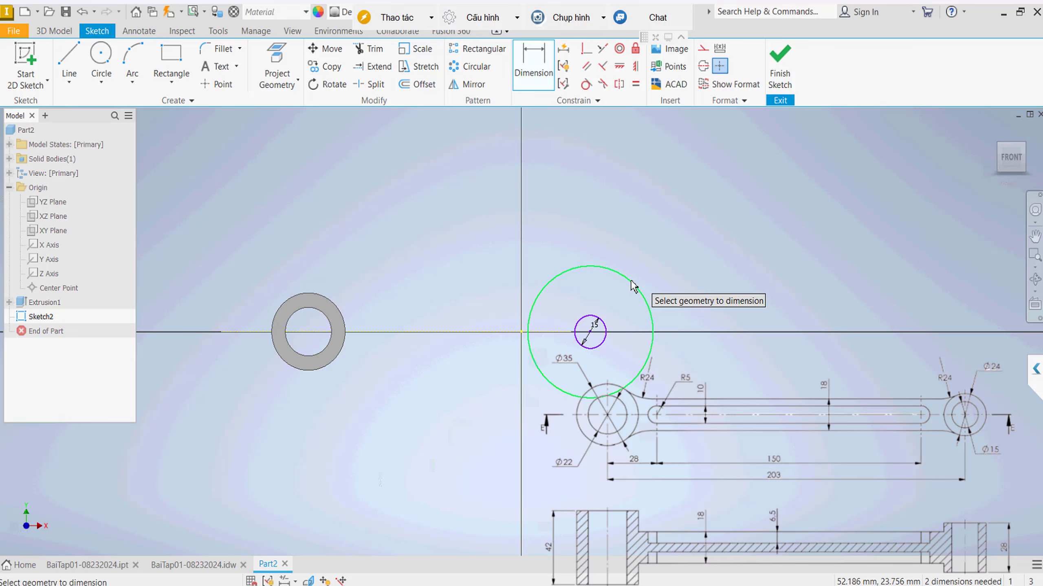
pyautogui.click(636, 284)
pyautogui.click(675, 253)
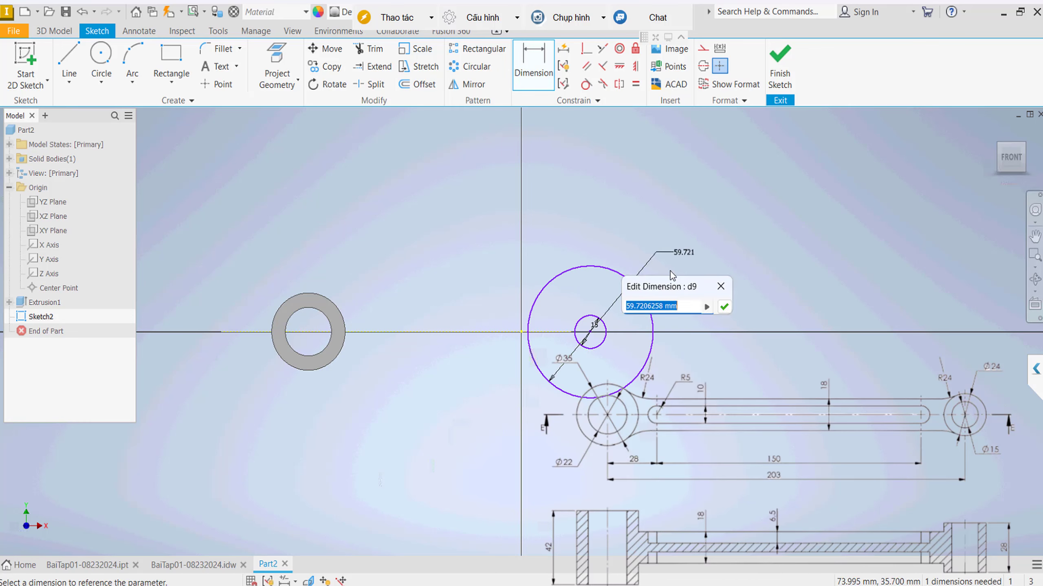
pyautogui.write('24')
pyautogui.press('Return')
pyautogui.press('Escape')
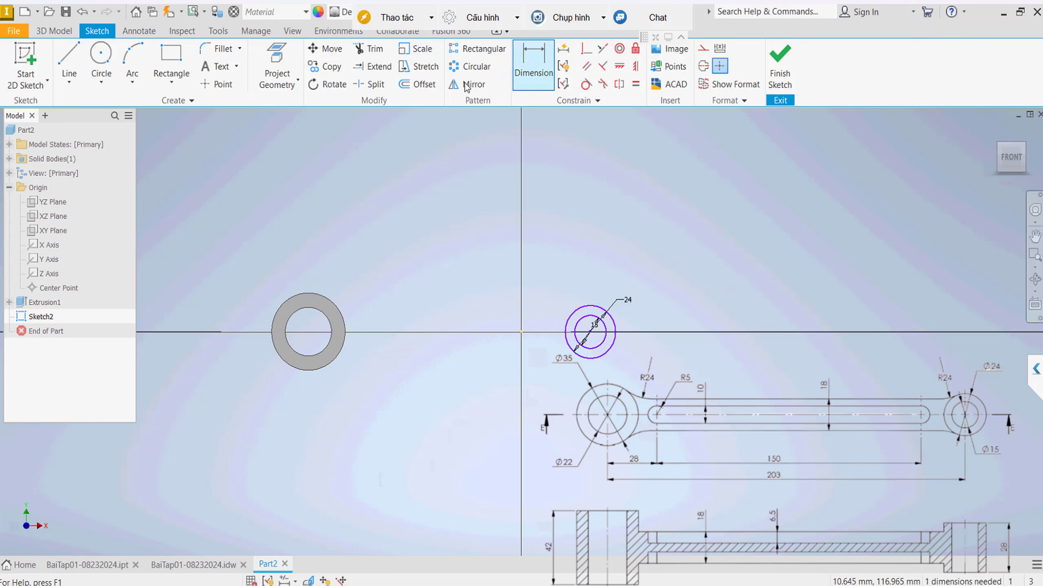
pyautogui.press('d')
pyautogui.click(611, 321)
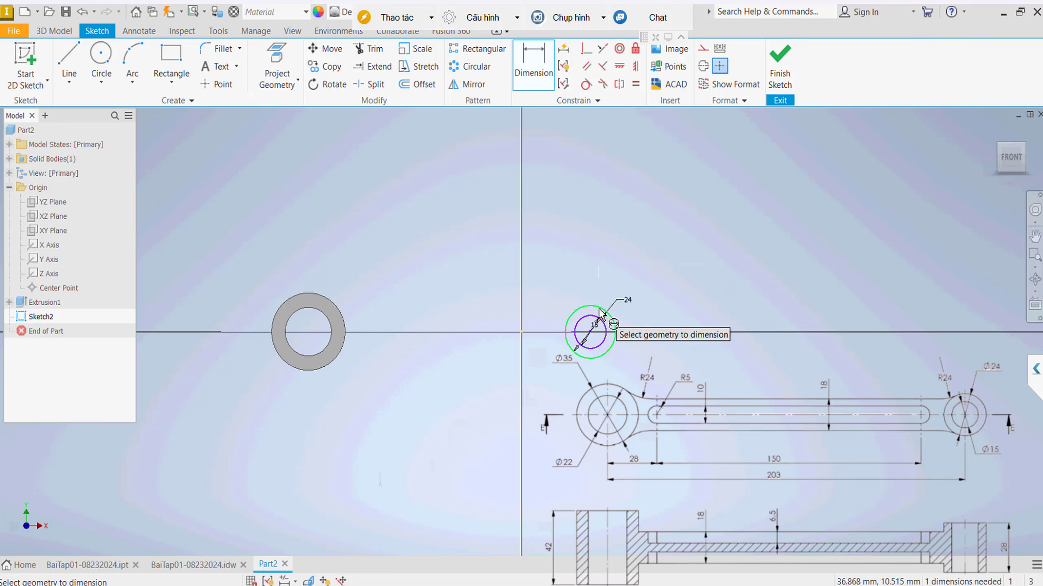
pyautogui.click(521, 333)
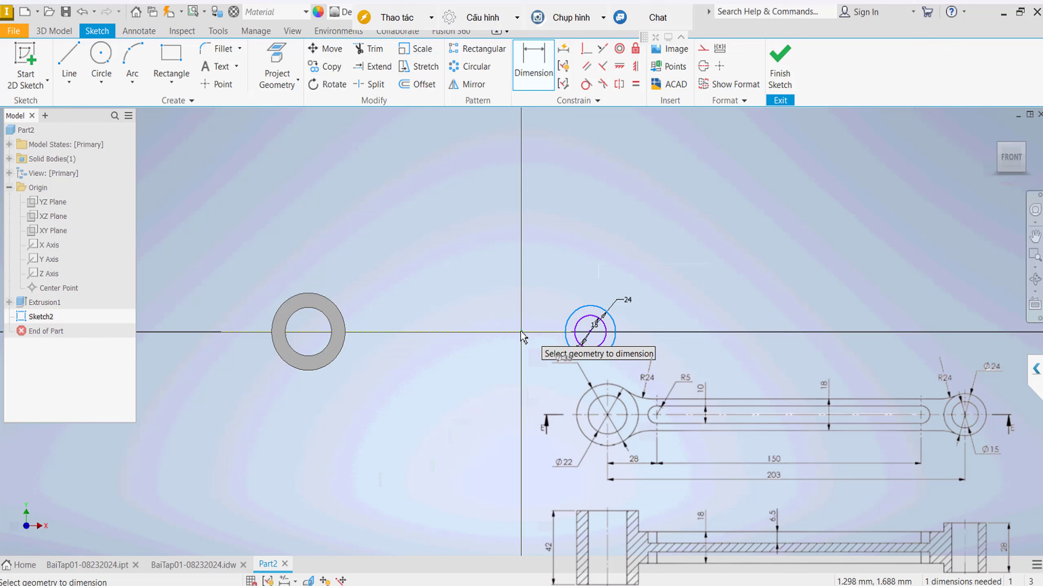
pyautogui.click(558, 247)
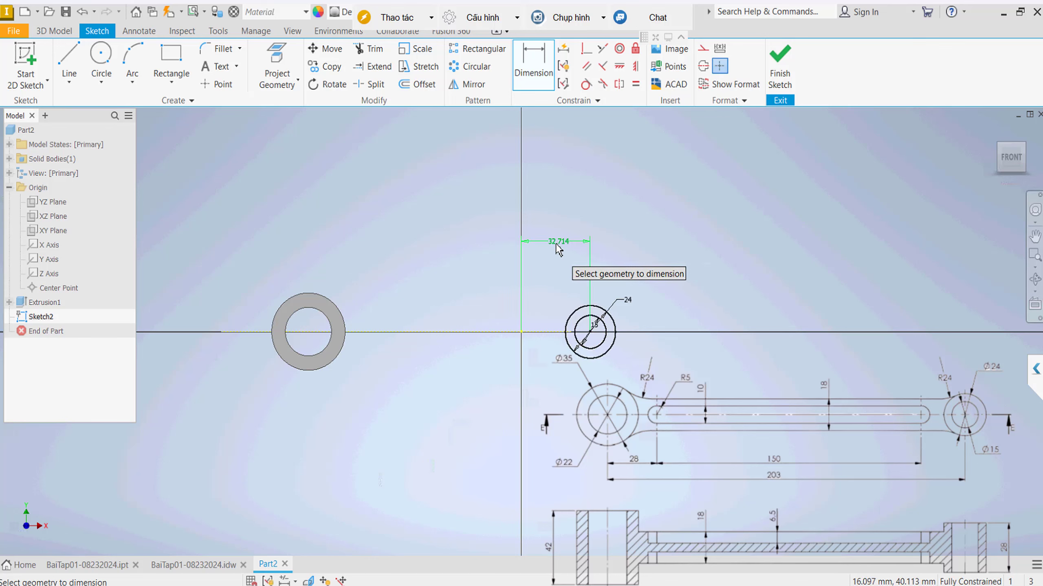
pyautogui.click(556, 245)
pyautogui.write('2')
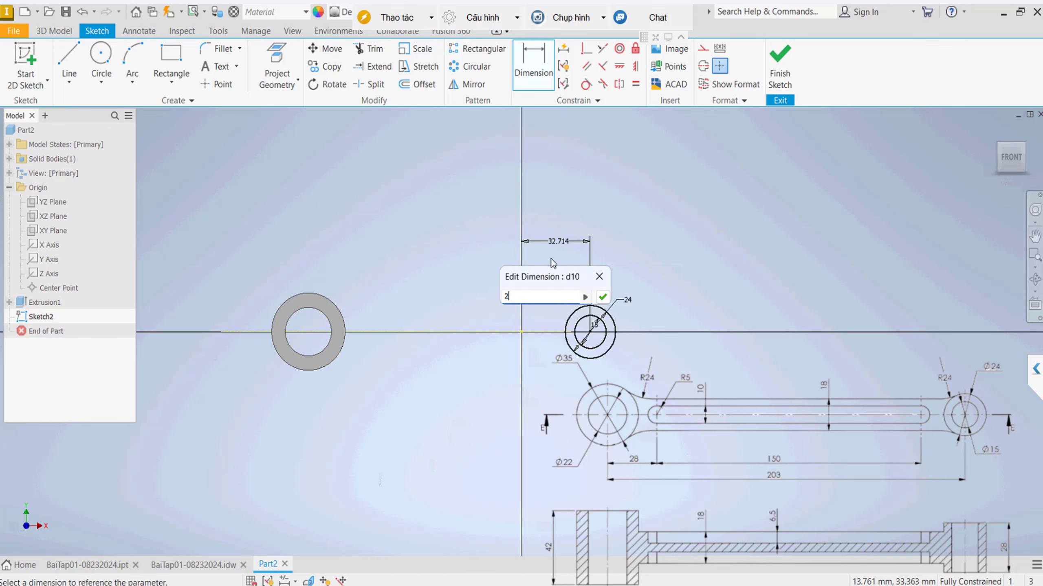
pyautogui.write('03/2')
pyautogui.press('Return')
# Finish Sketch2 and extrude its Ø24/Ø15 ring 28 mm into a second hollow boss
pyautogui.click(780, 75)
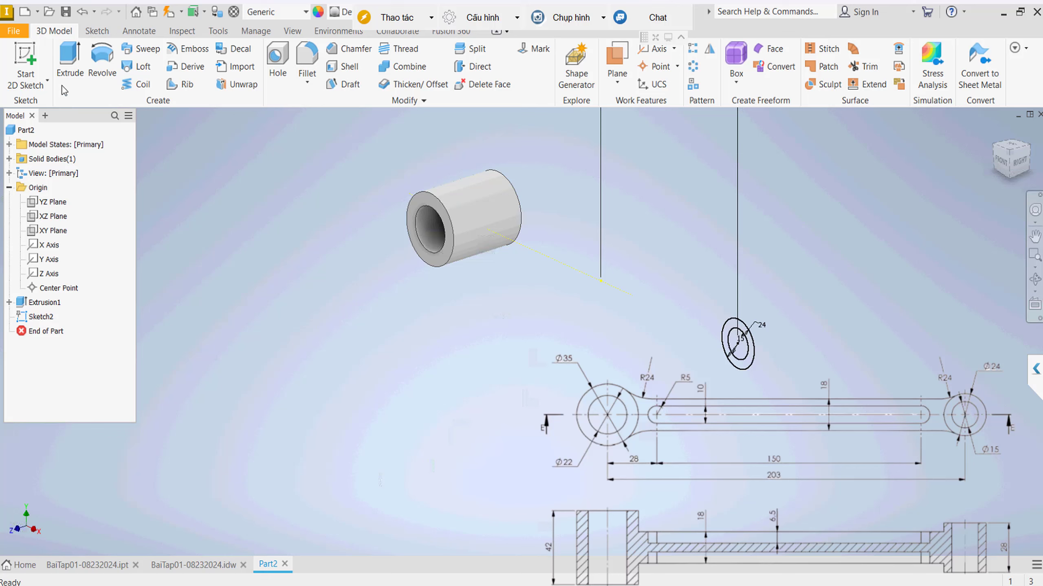
pyautogui.click(69, 61)
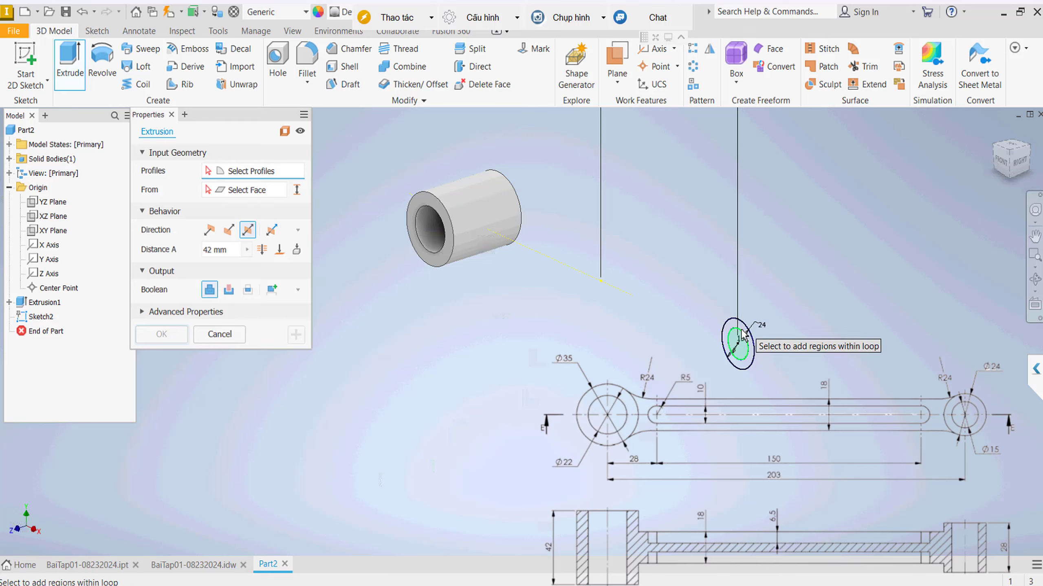
pyautogui.scroll(-3, 743, 334)
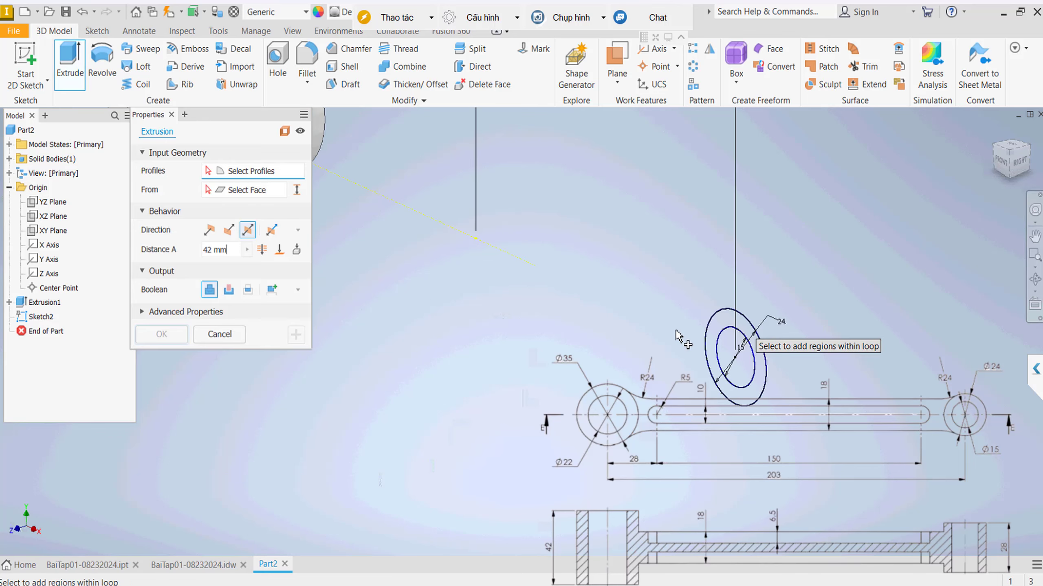
pyautogui.click(723, 324)
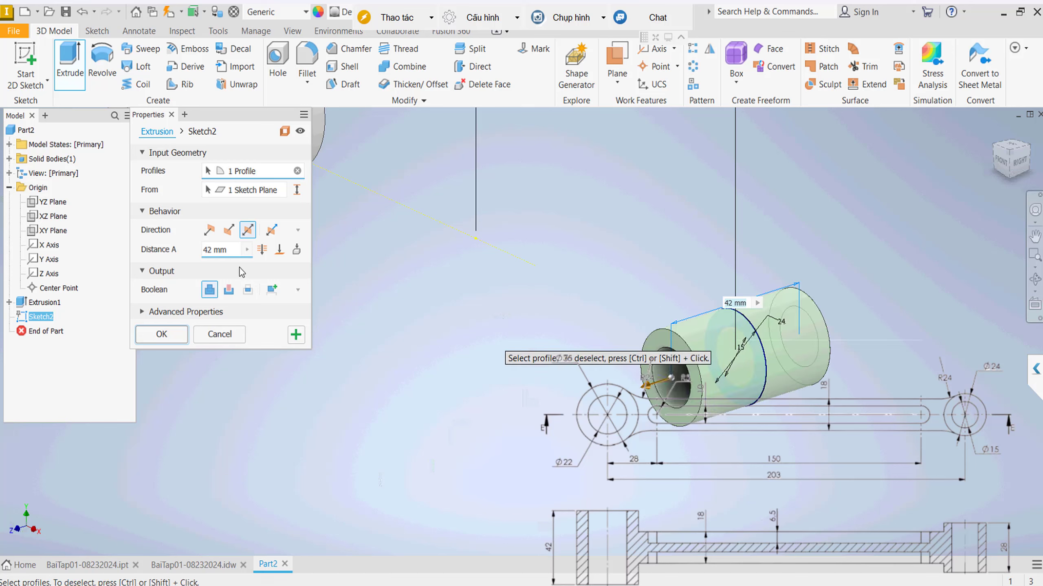
pyautogui.click(227, 248)
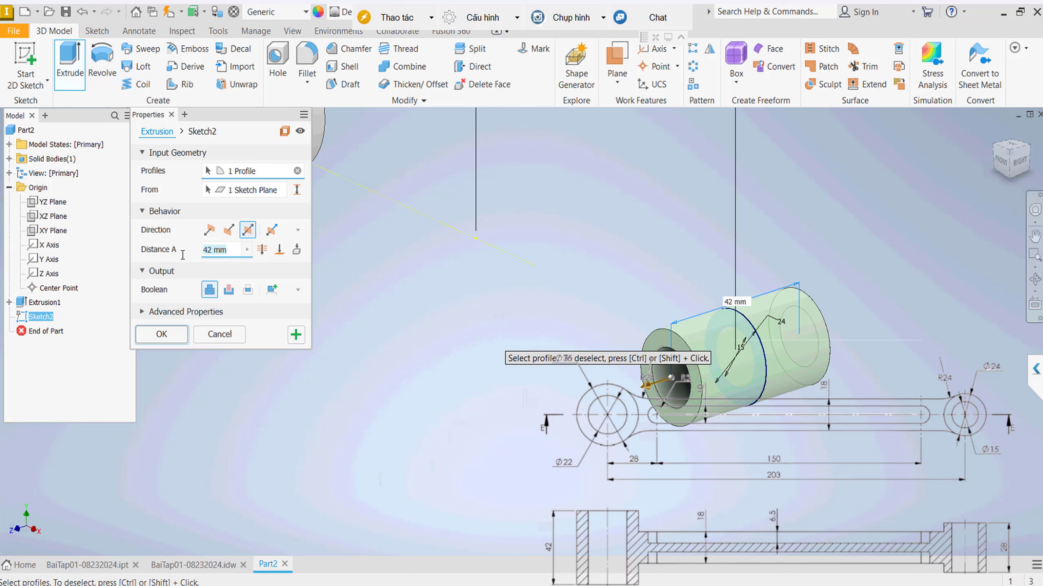
pyautogui.write('28')
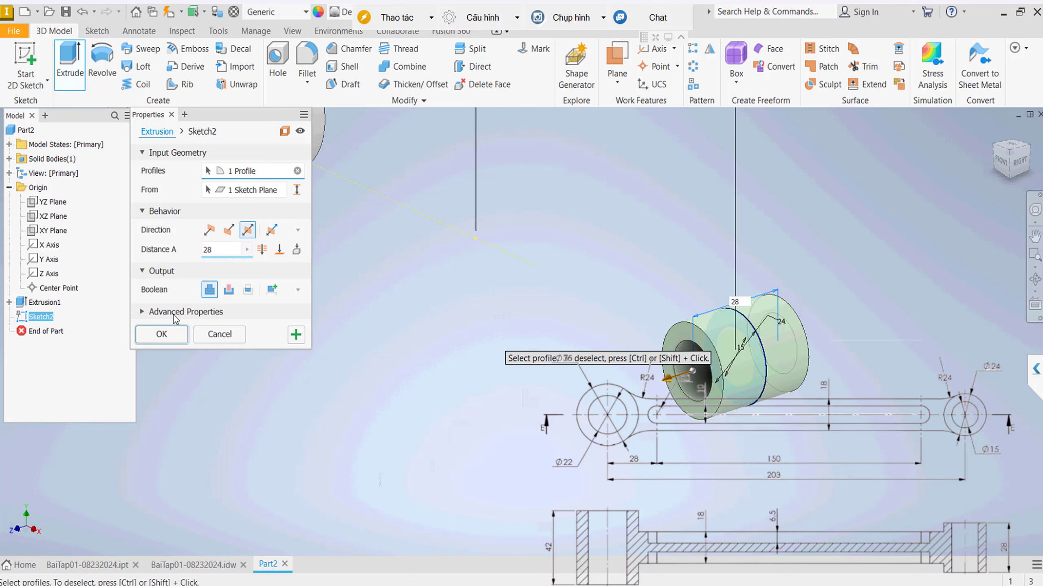
pyautogui.click(164, 339)
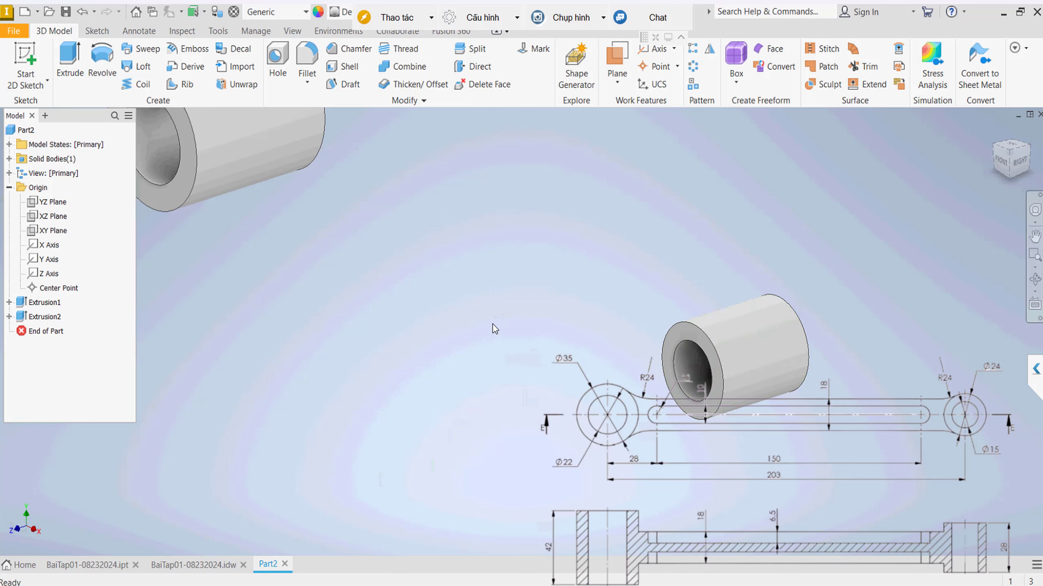
pyautogui.scroll(-2, 491, 325)
pyautogui.scroll(-2, 492, 324)
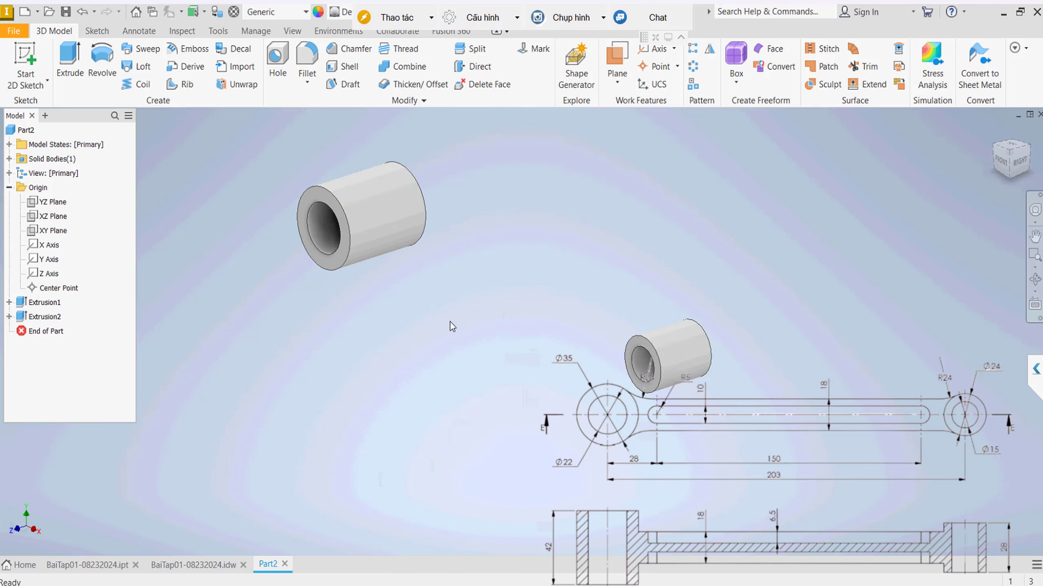
# Start Sketch3 on the XY Plane, selected in the browser
pyautogui.moveTo(452, 325); pyautogui.dragTo(462, 329, button='middle')
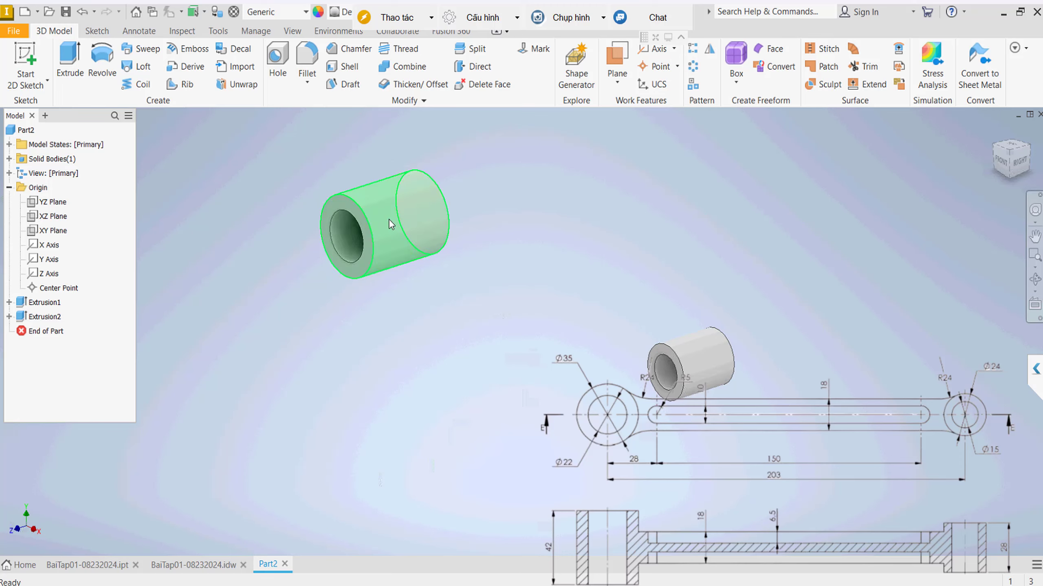
pyautogui.click(41, 232)
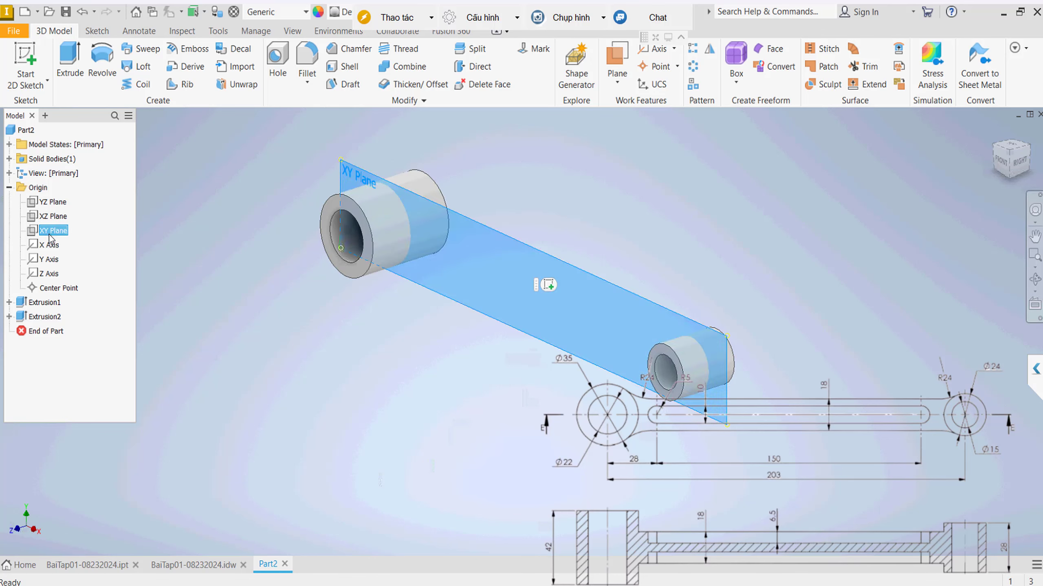
pyautogui.rightClick(50, 238)
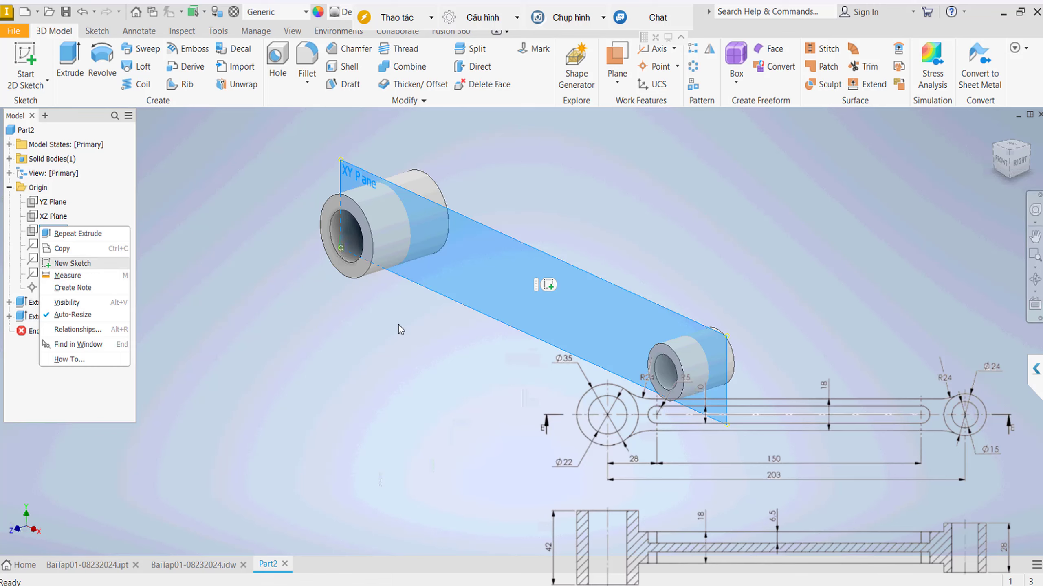
pyautogui.press('Return')
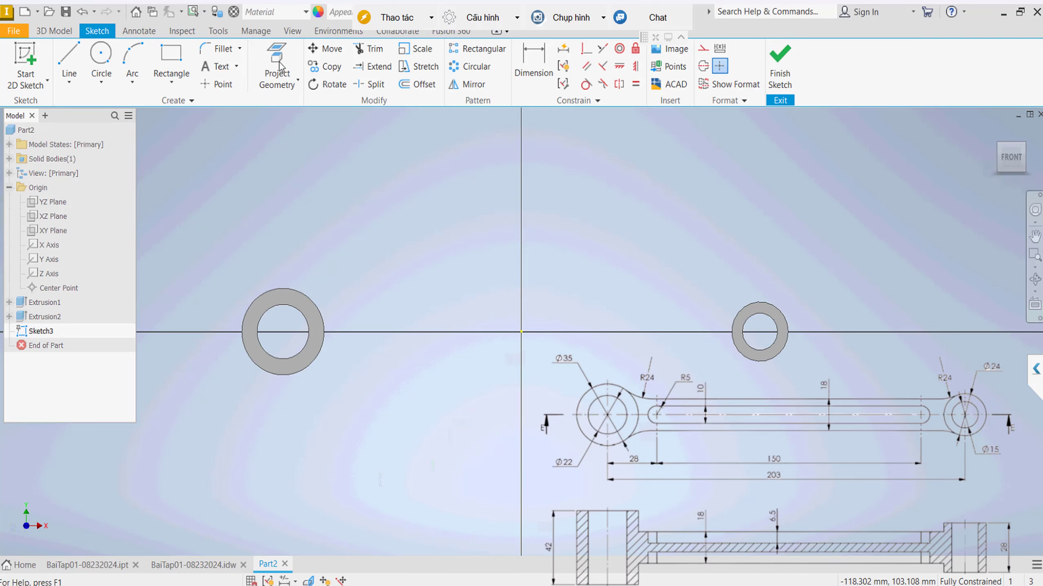
# Project both ring edges and the X axis, making the axis a construction line
pyautogui.click(310, 303)
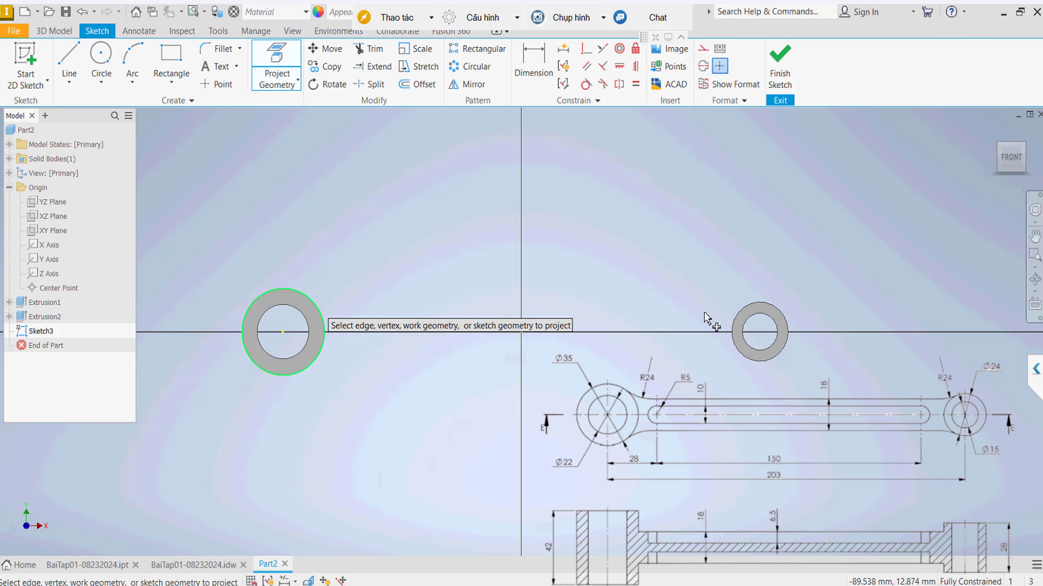
pyautogui.click(734, 320)
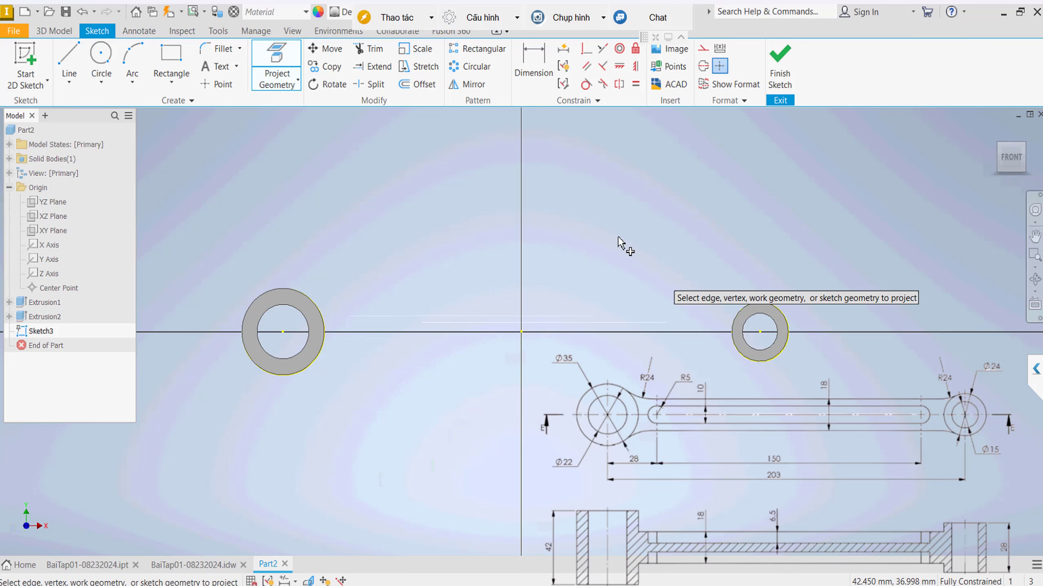
pyautogui.press('Escape')
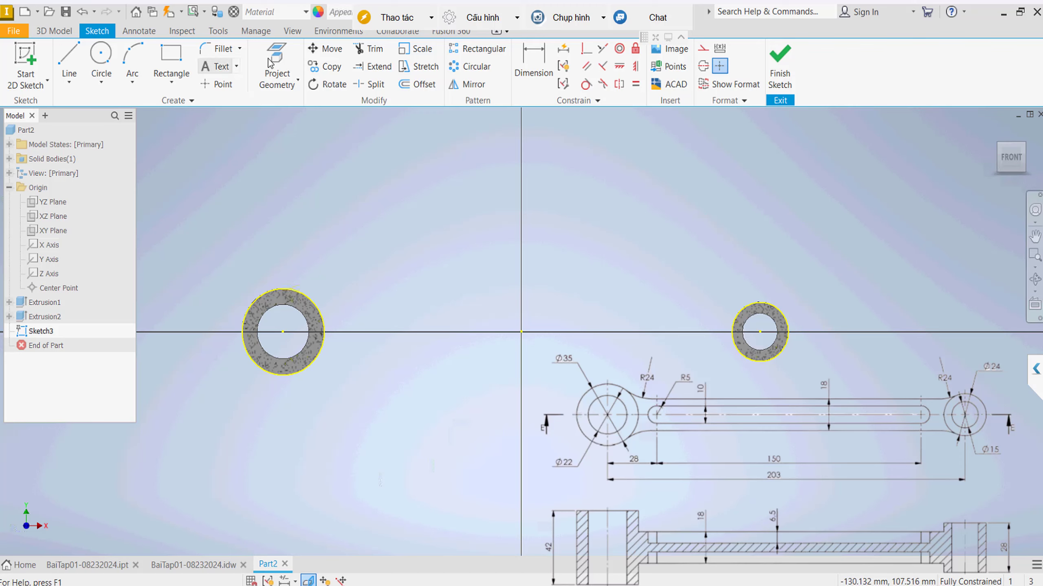
pyautogui.click(52, 245)
pyautogui.press('Escape')
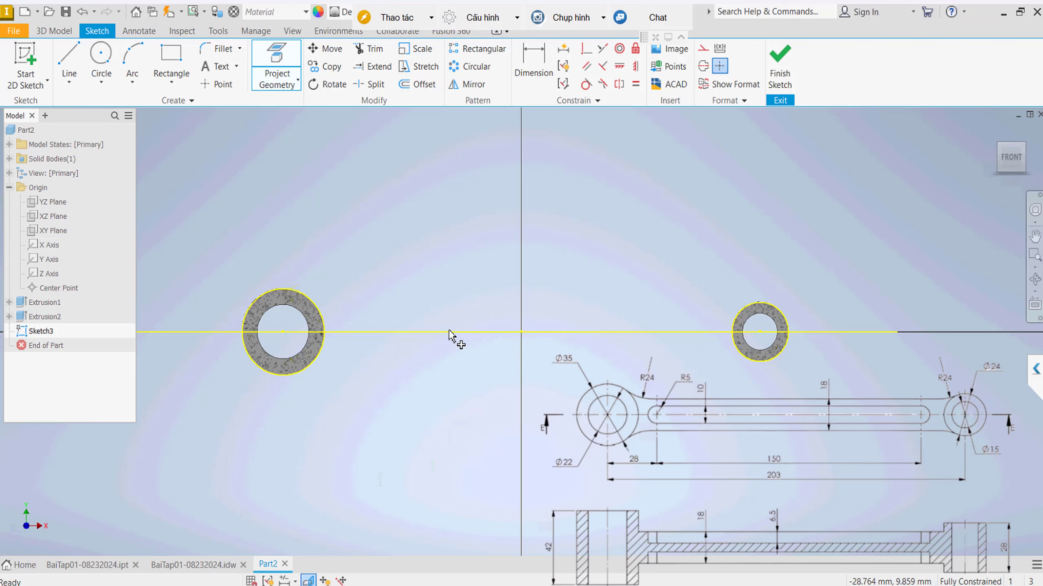
pyautogui.click(703, 49)
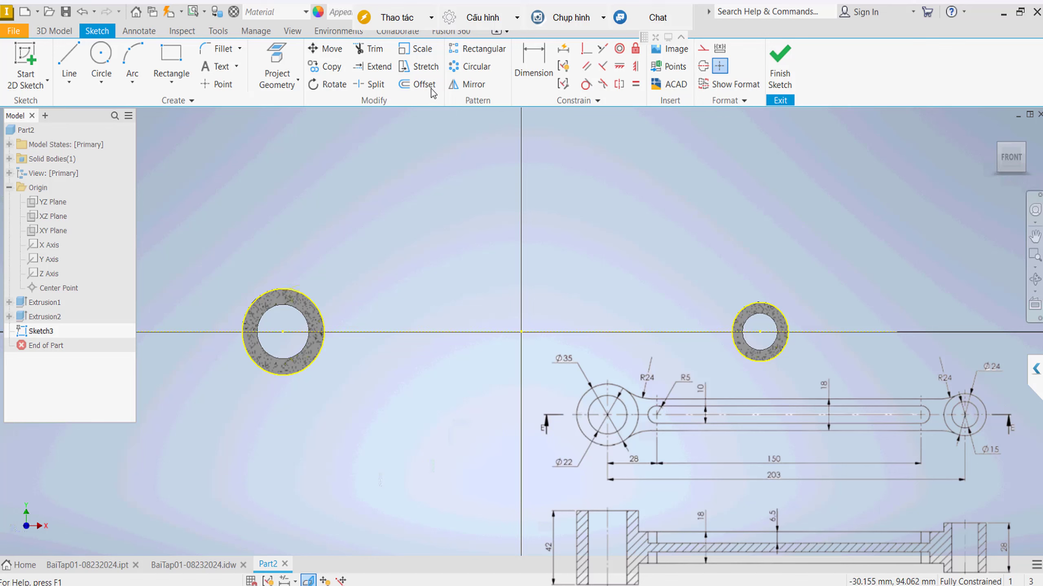
# Offset two lines from the centreline, one above and one below, and make them symmetric
pyautogui.click(489, 332)
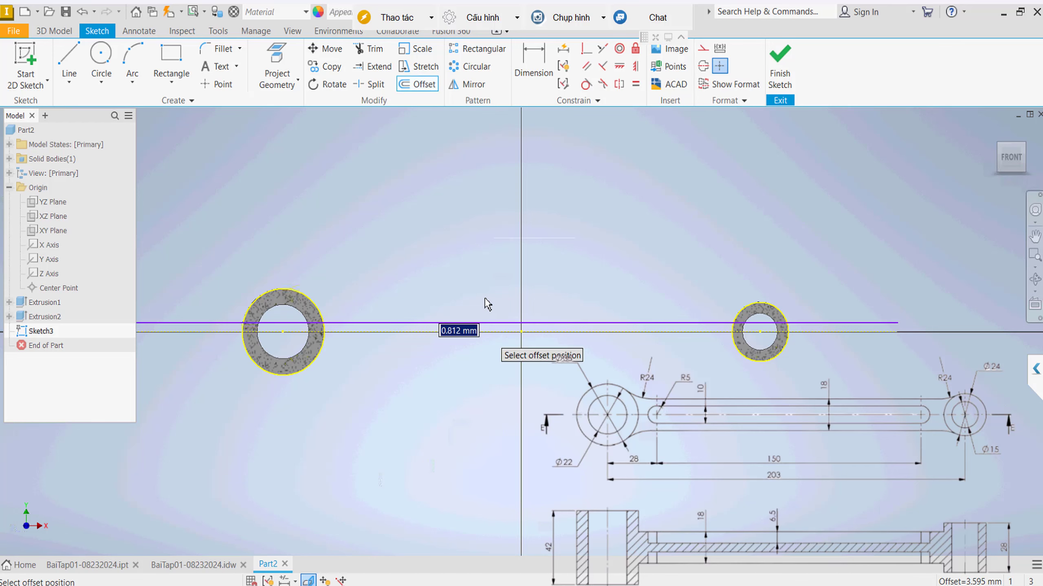
pyautogui.click(488, 332)
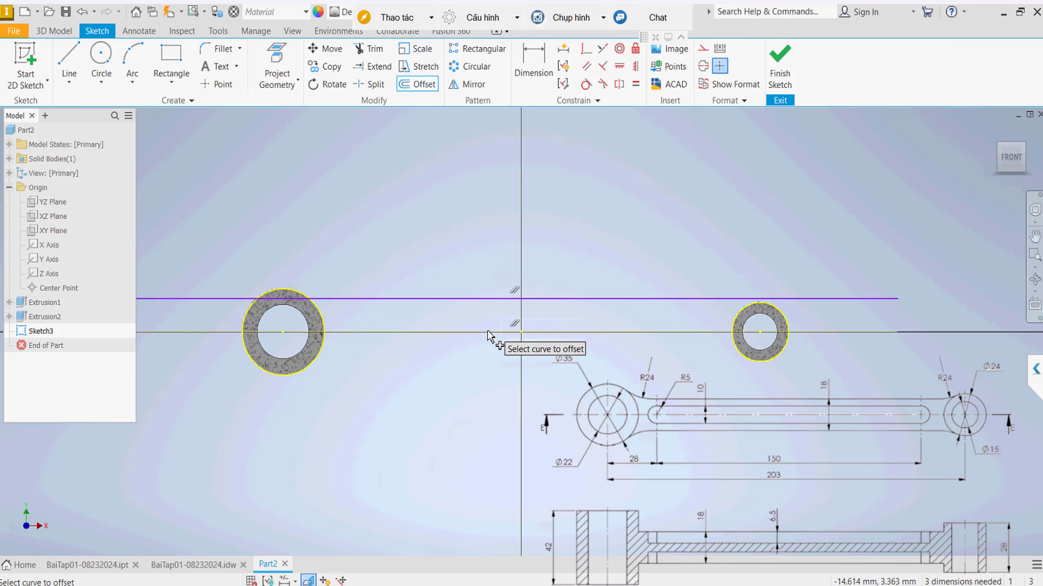
pyautogui.click(485, 367)
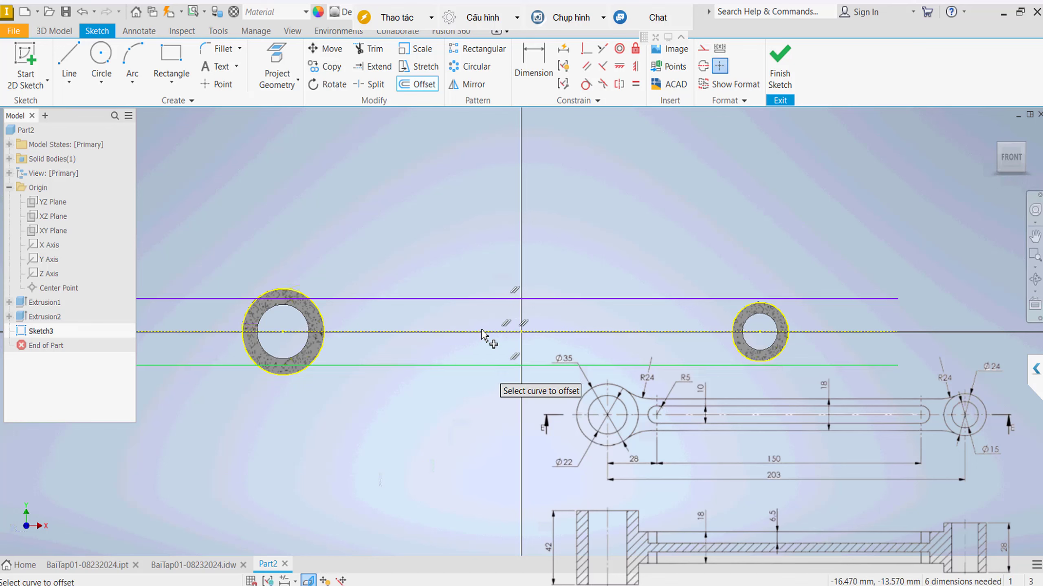
pyautogui.rightClick(464, 222)
pyautogui.click(623, 104)
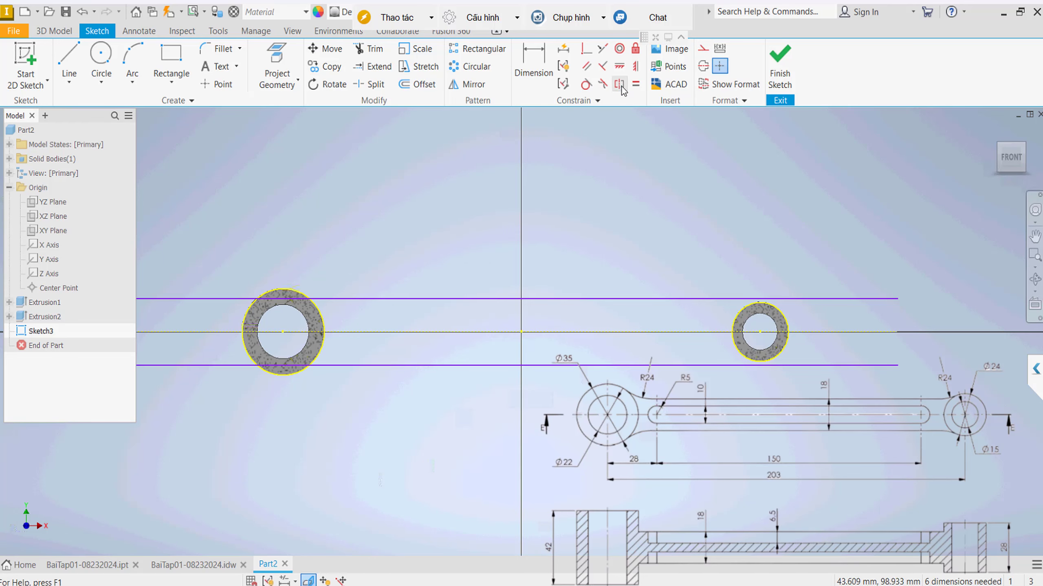
pyautogui.click(622, 86)
# Dimension both offset lines 9 mm from the centreline and finish Sketch3
pyautogui.rightClick(537, 212)
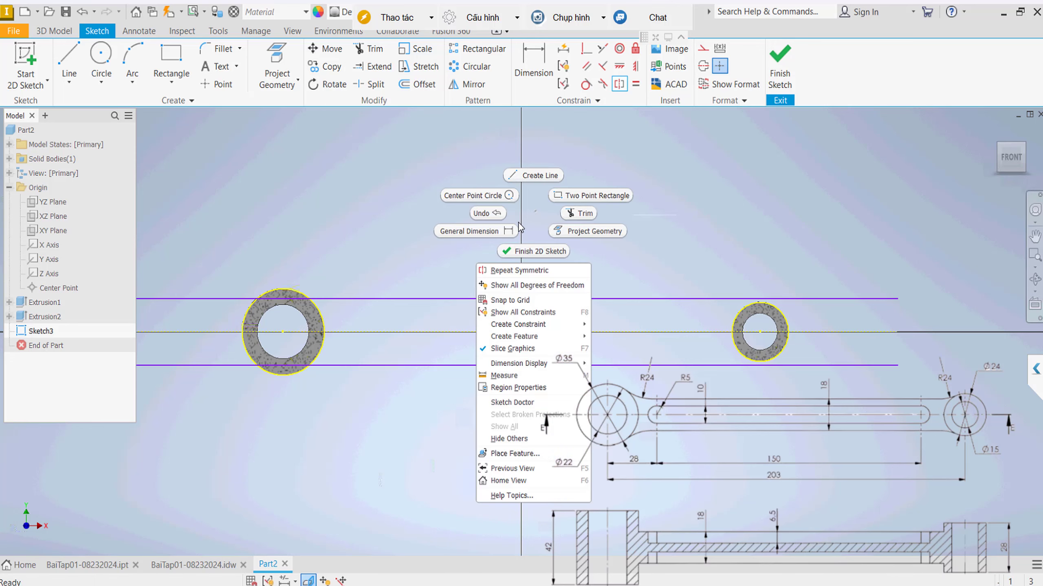
pyautogui.click(511, 231)
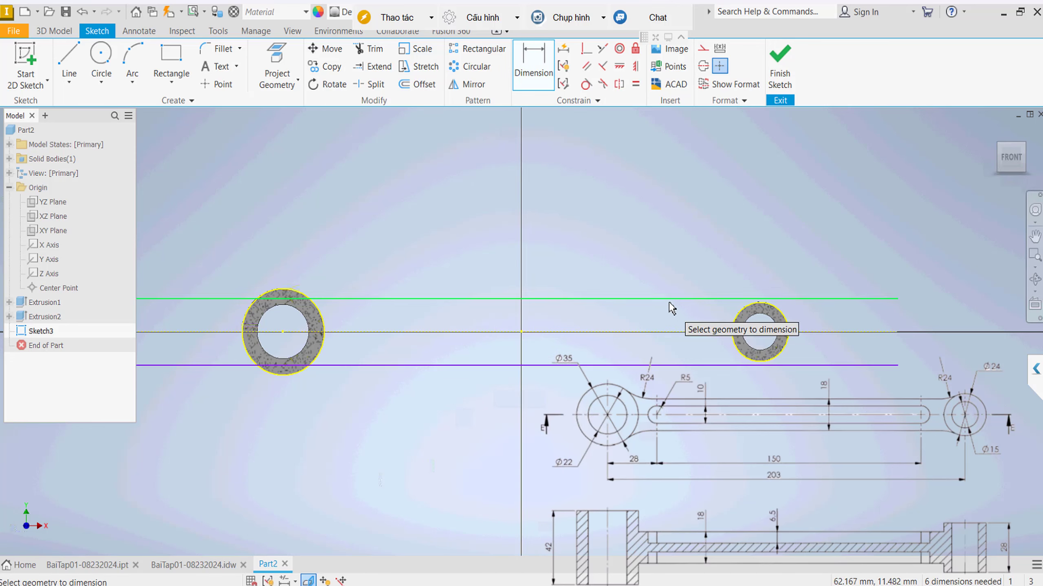
pyautogui.click(671, 336)
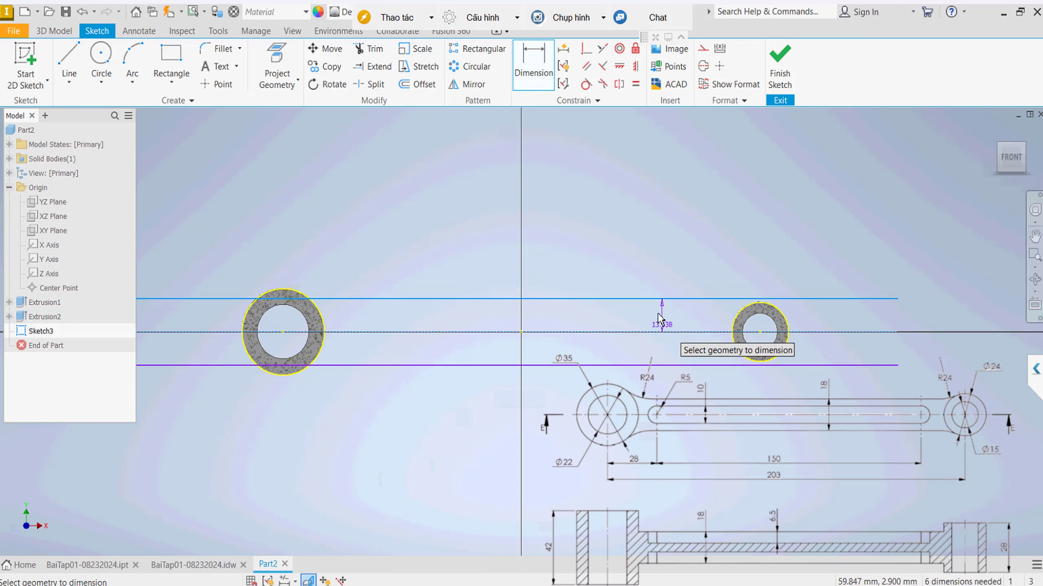
pyautogui.click(659, 320)
pyautogui.write('9')
pyautogui.press('Return')
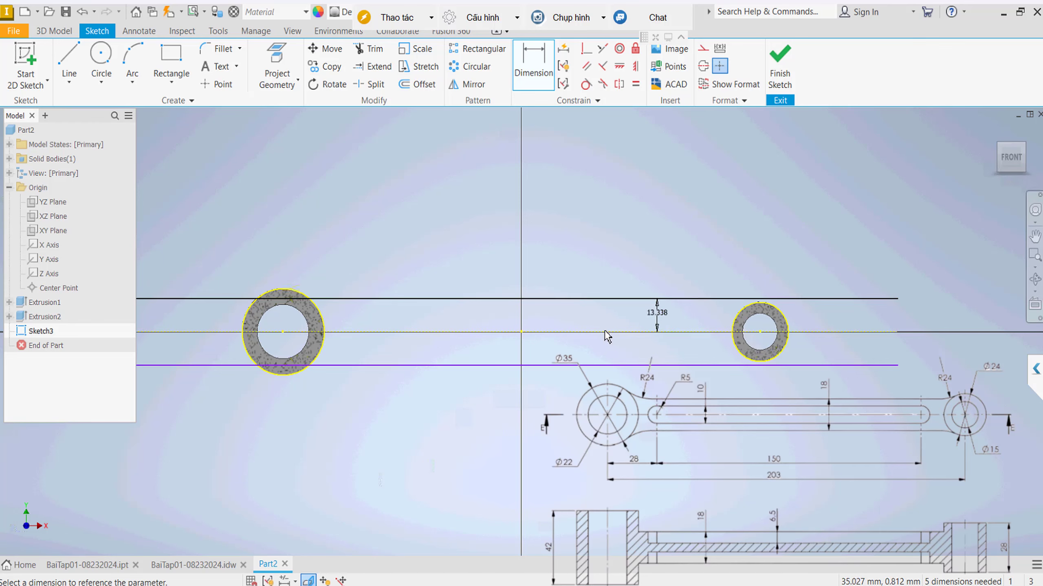
pyautogui.click(585, 364)
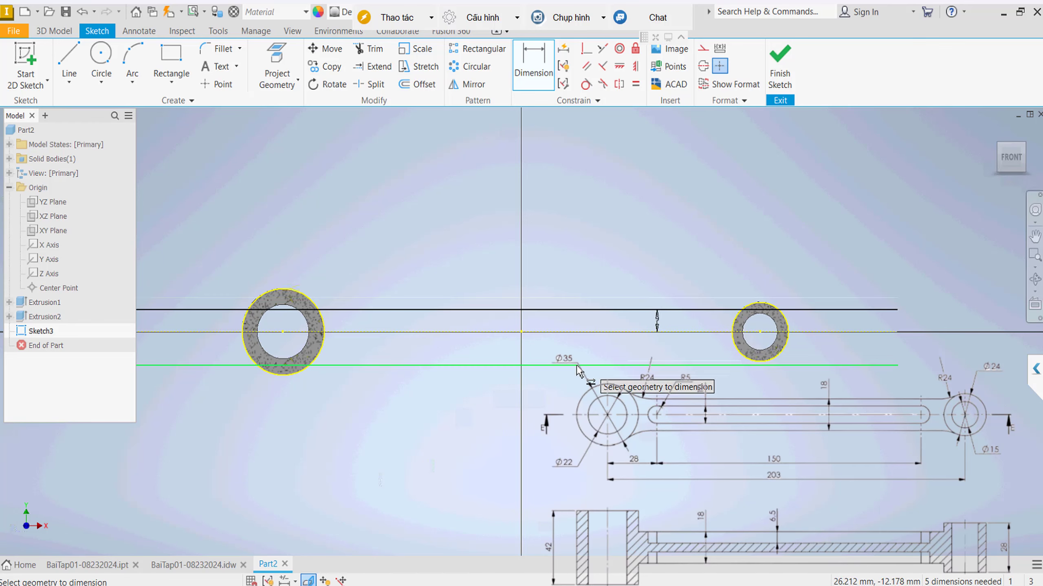
pyautogui.click(598, 333)
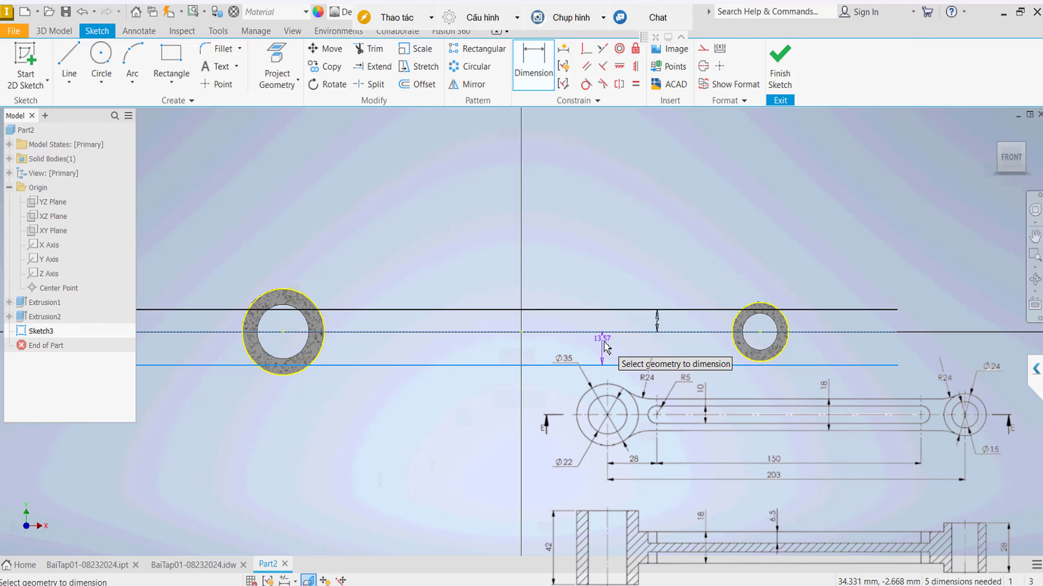
pyautogui.click(606, 347)
pyautogui.write('9')
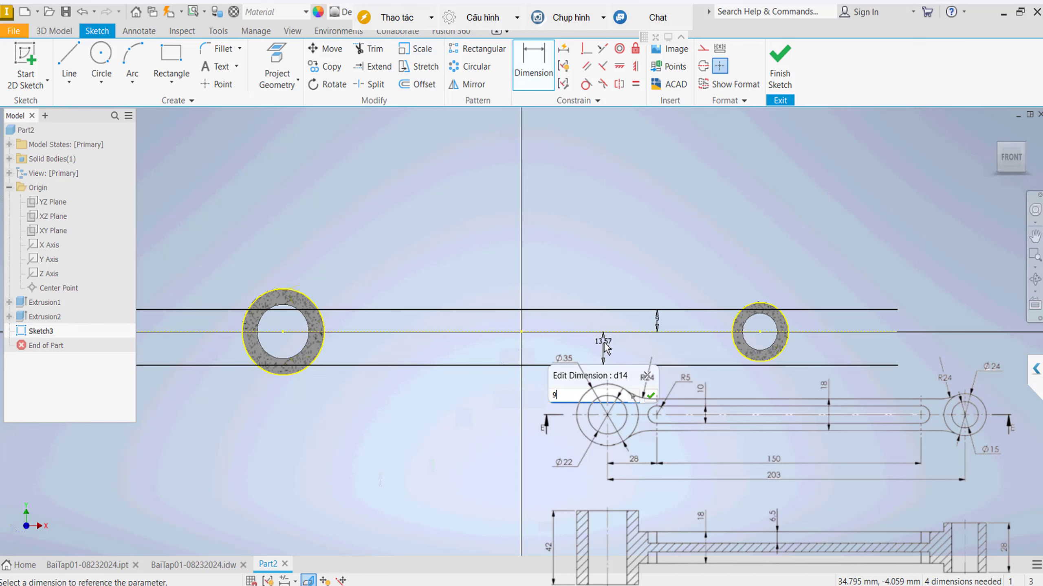
pyautogui.press('Return')
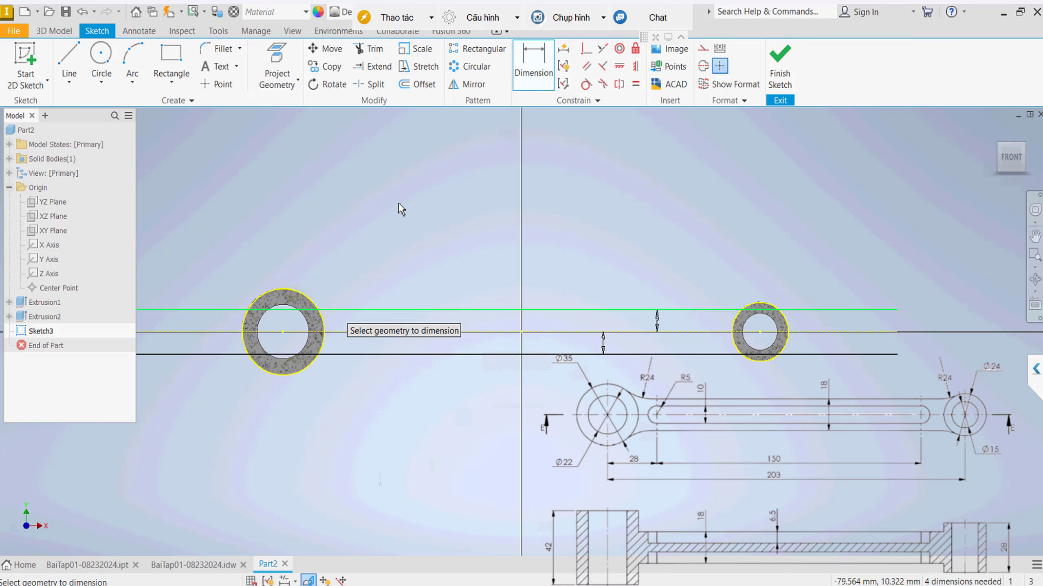
pyautogui.press('Escape')
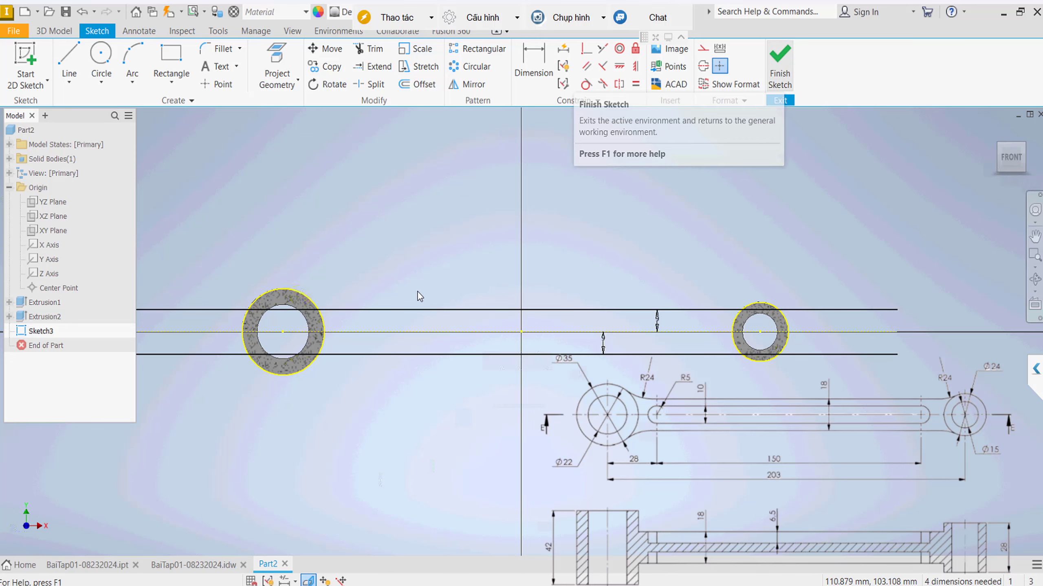
pyautogui.press('Escape')
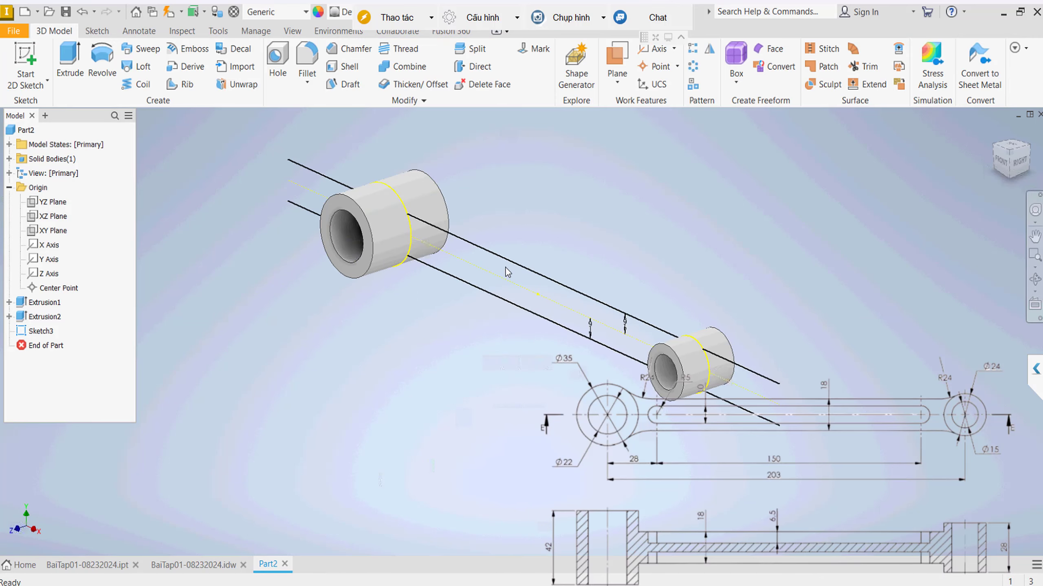
# Extrude Sketch3's strip profile 18 mm symmetrically so the bar joins both bosses
pyautogui.click(498, 302)
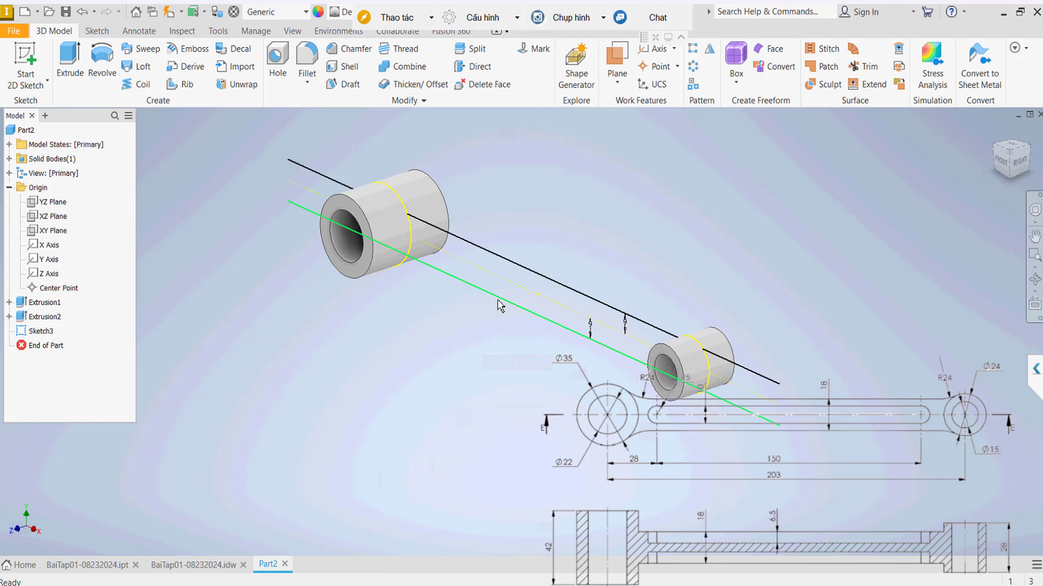
pyautogui.click(595, 227)
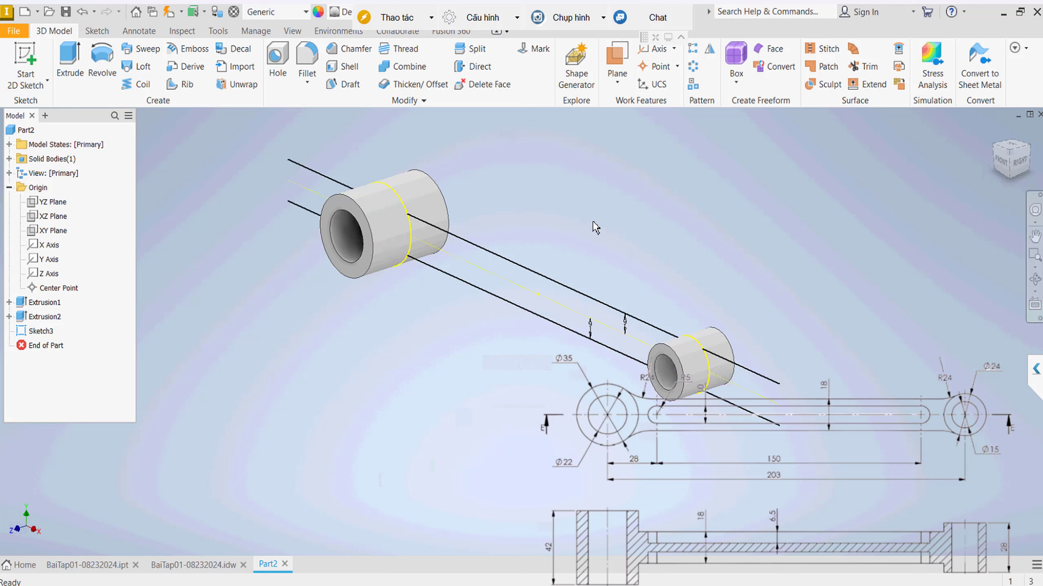
pyautogui.rightClick(593, 224)
pyautogui.press('Escape')
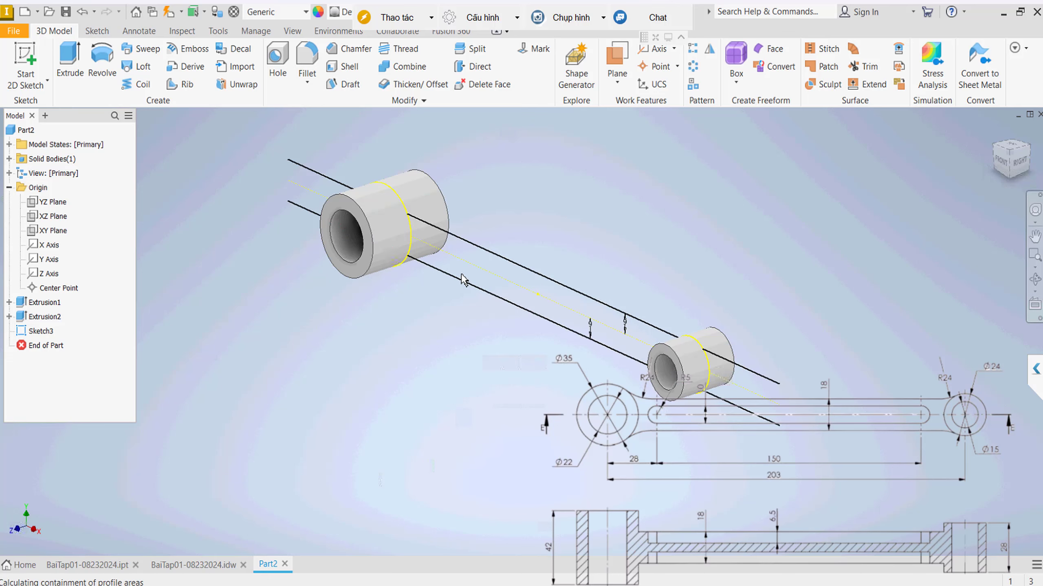
pyautogui.press('e')
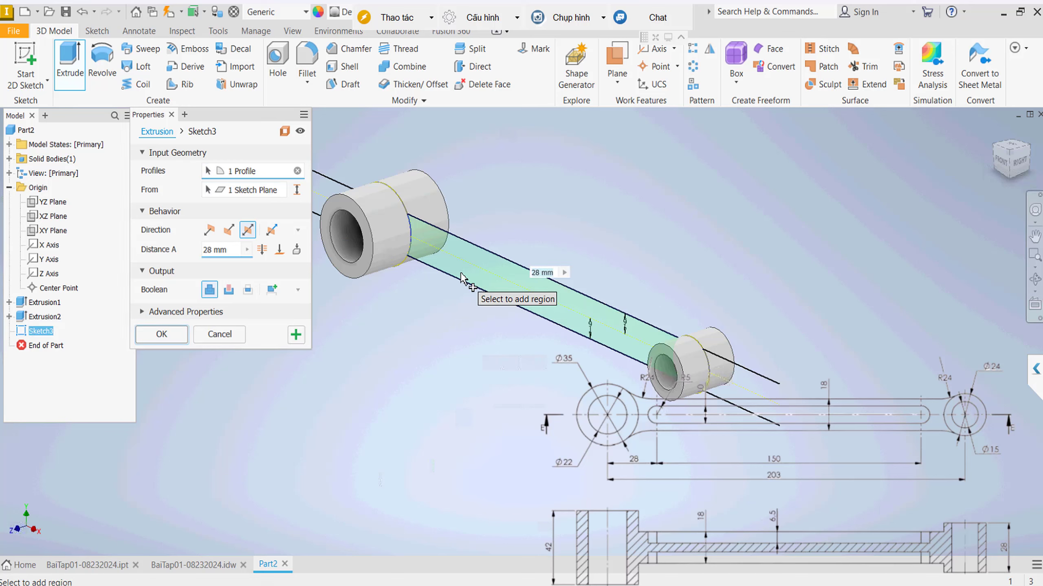
pyautogui.click(460, 272)
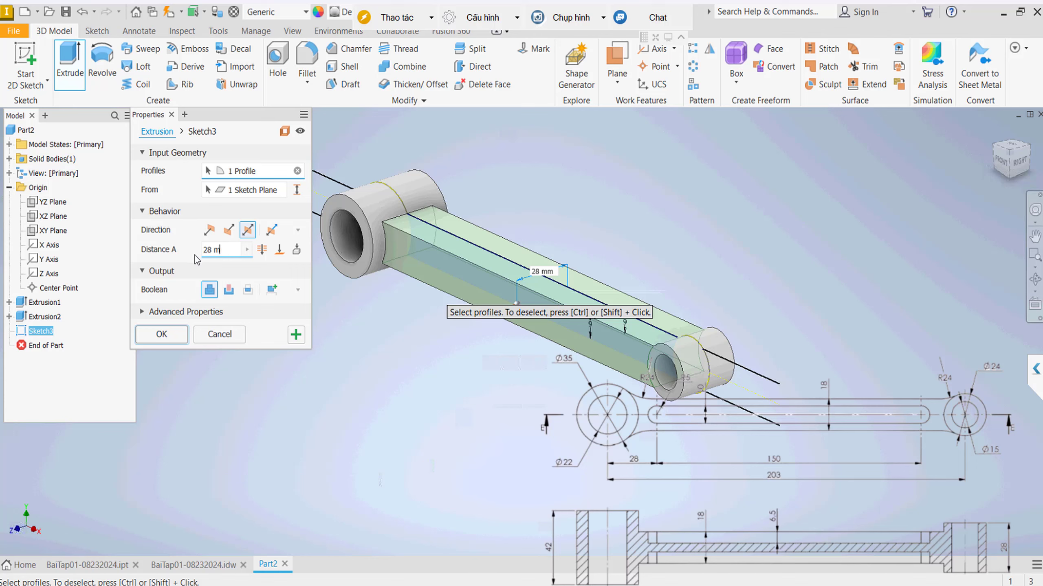
pyautogui.press('BackSpace')
pyautogui.press('BackSpace')
pyautogui.press('BackSpace')
pyautogui.press('BackSpace')
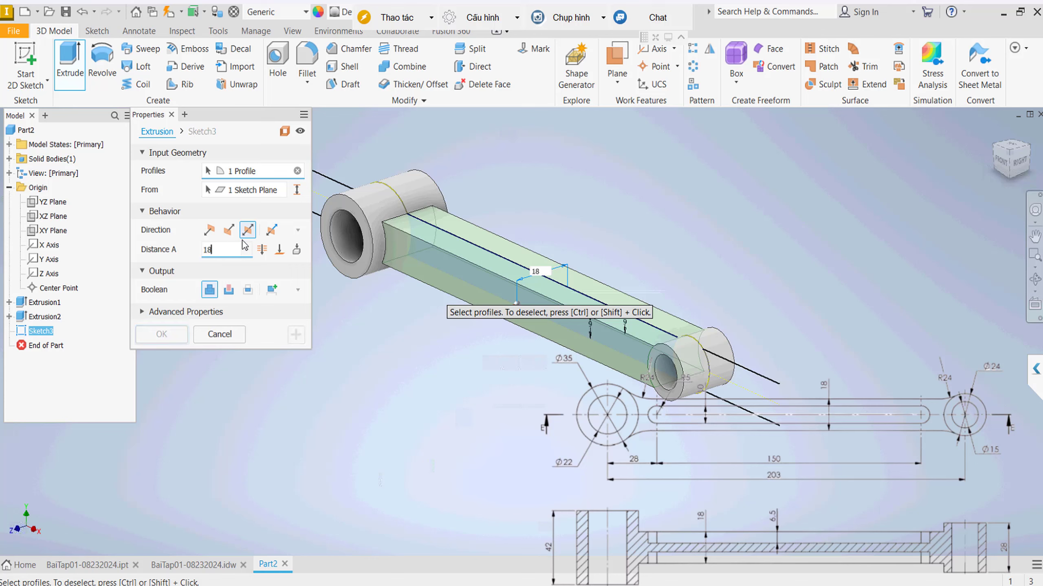
pyautogui.write('18')
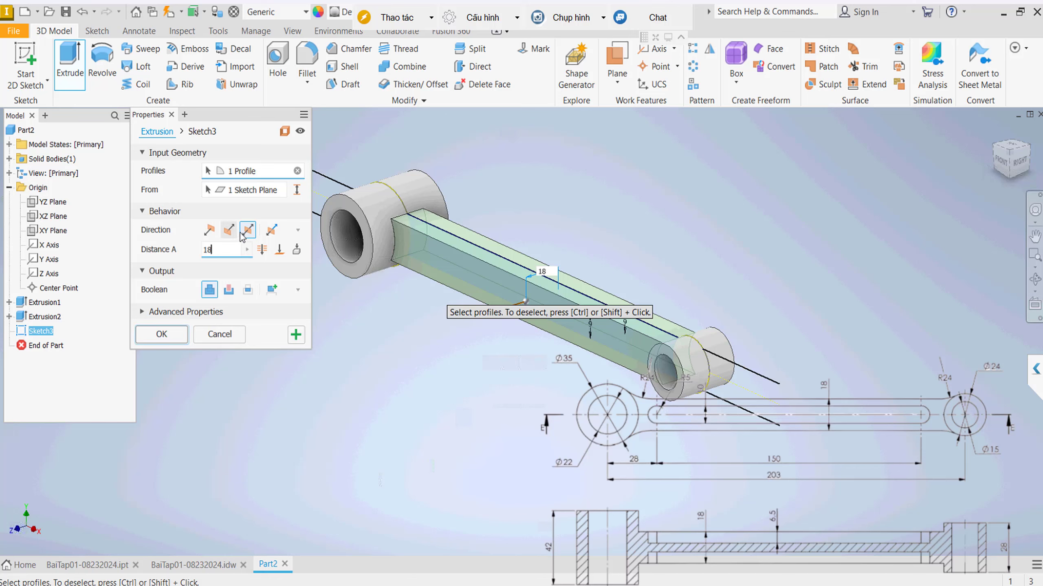
pyautogui.click(182, 340)
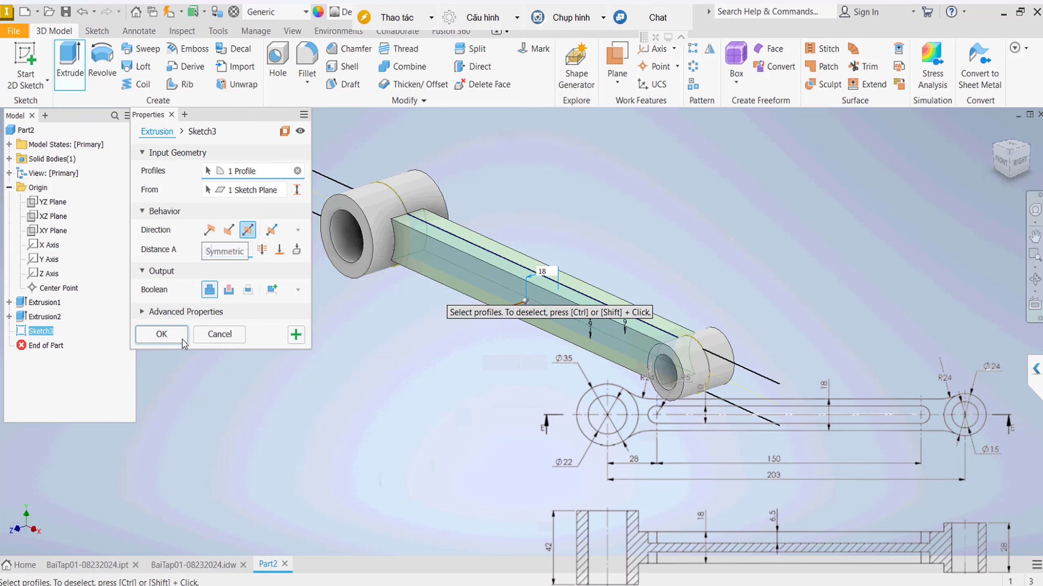
pyautogui.scroll(2, 405, 200)
pyautogui.click(406, 202)
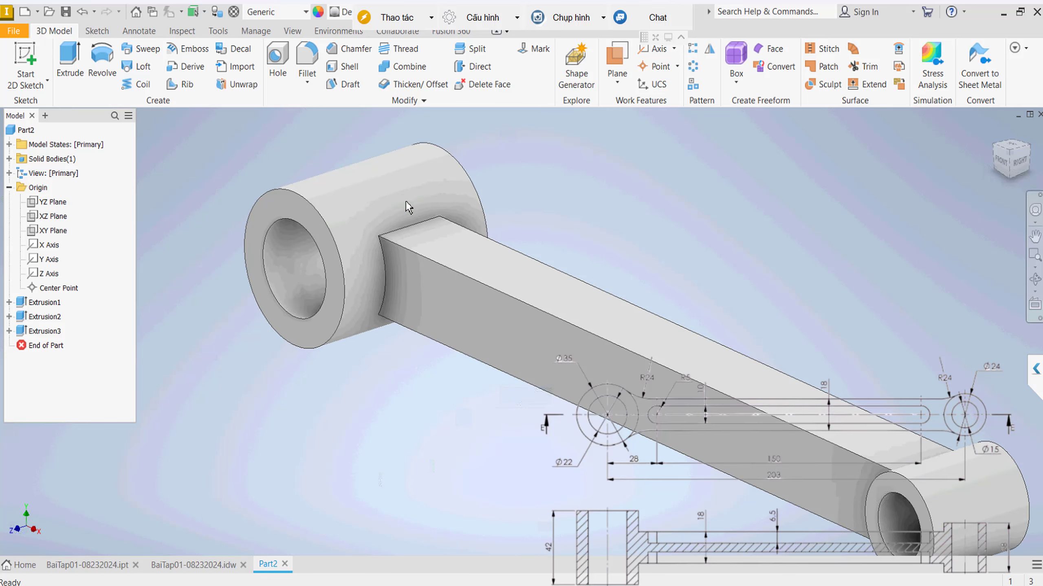
# Fillet the four bar-to-boss edges at R24, then return to the home view
pyautogui.click(322, 69)
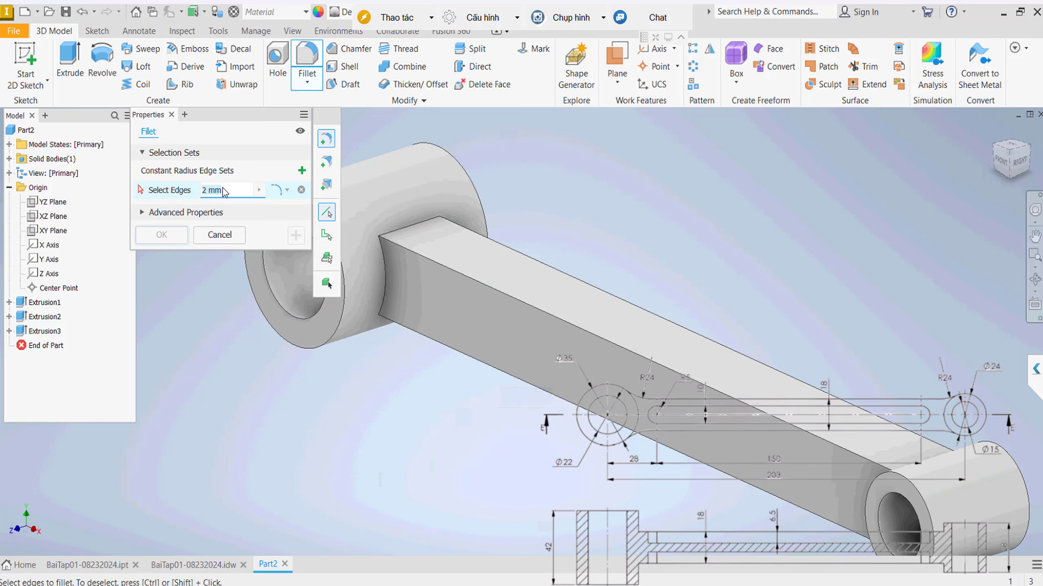
pyautogui.write('4')
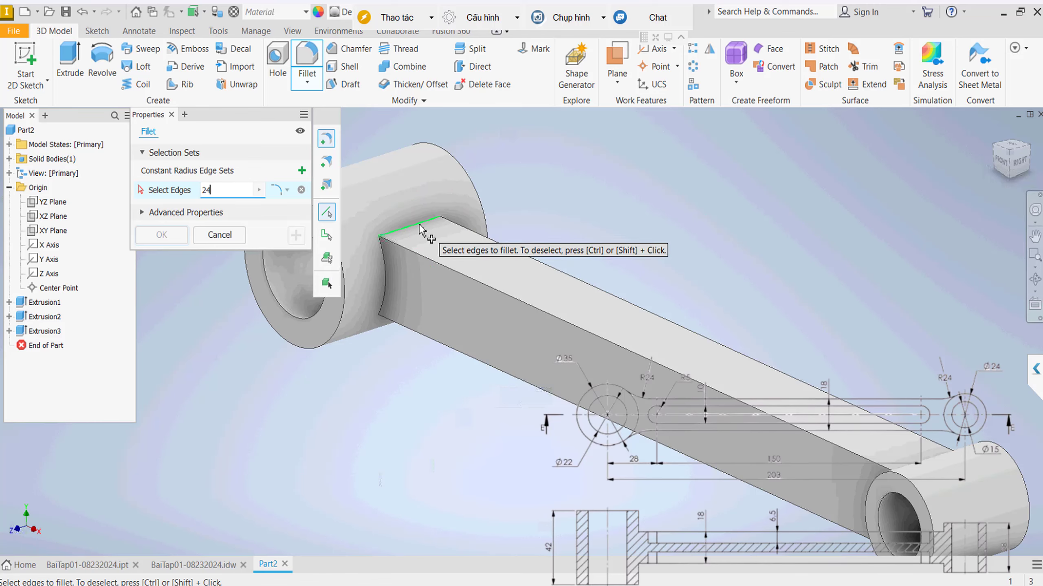
pyautogui.click(420, 236)
pyautogui.moveTo(442, 304)
pyautogui.keyDown('shift'); pyautogui.mouseDown(button='middle')
pyautogui.moveTo(453, 280)
pyautogui.moveTo(449, 327)
pyautogui.mouseUp(button='middle'); pyautogui.keyUp('shift')
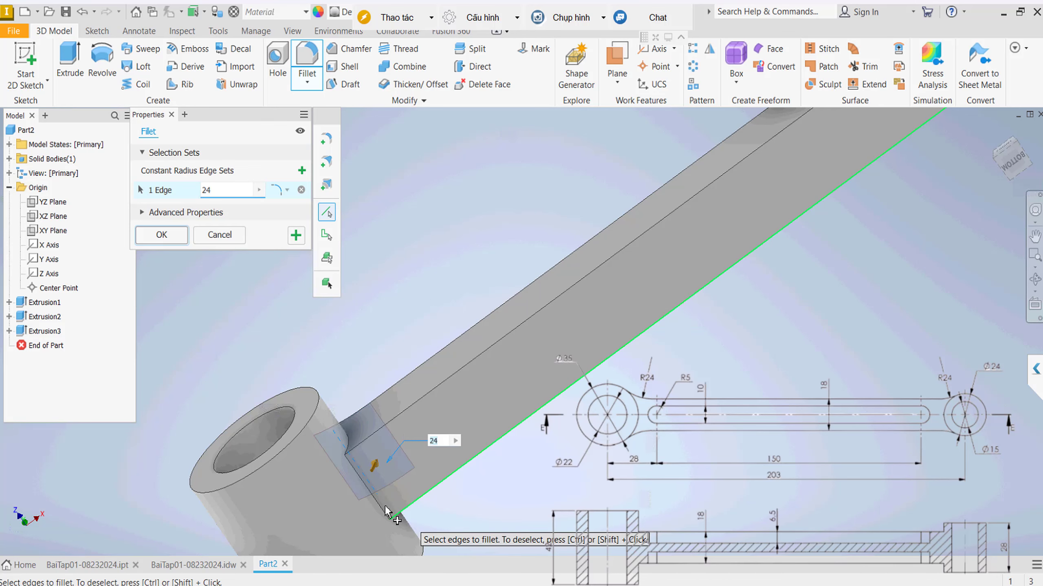
pyautogui.click(380, 508)
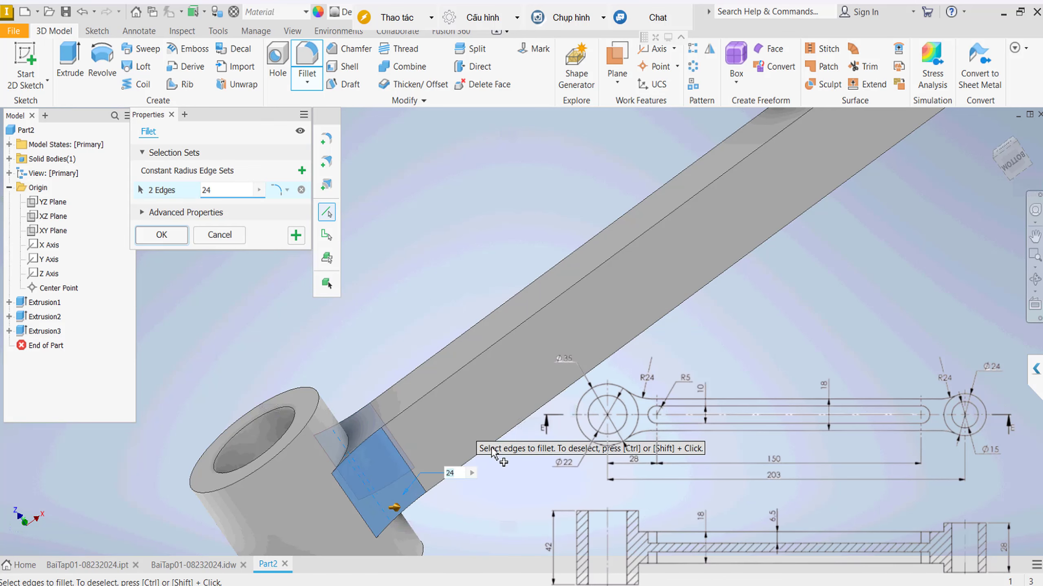
pyautogui.scroll(-3, 493, 455)
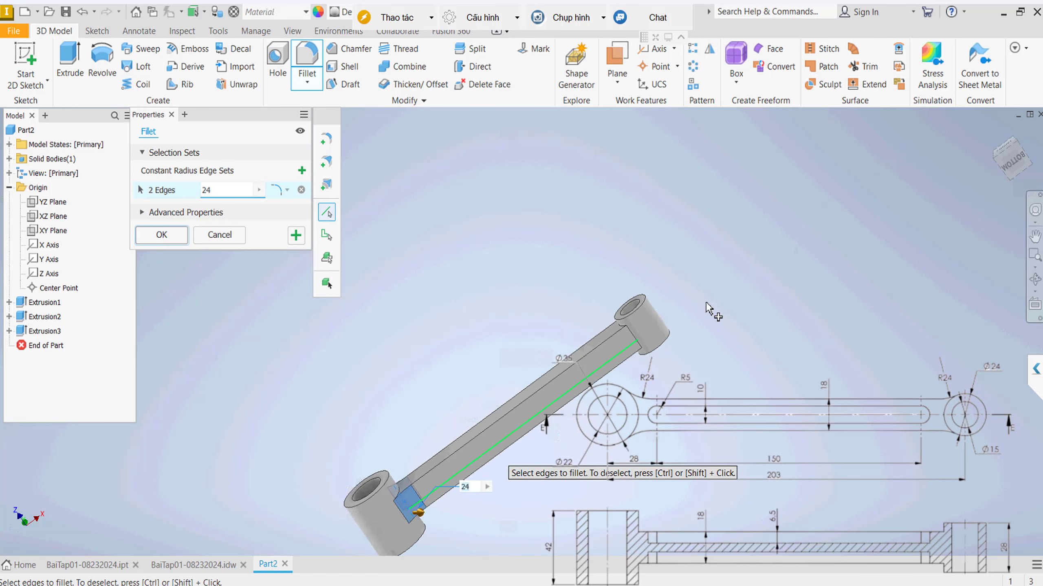
pyautogui.scroll(3, 639, 344)
pyautogui.click(639, 344)
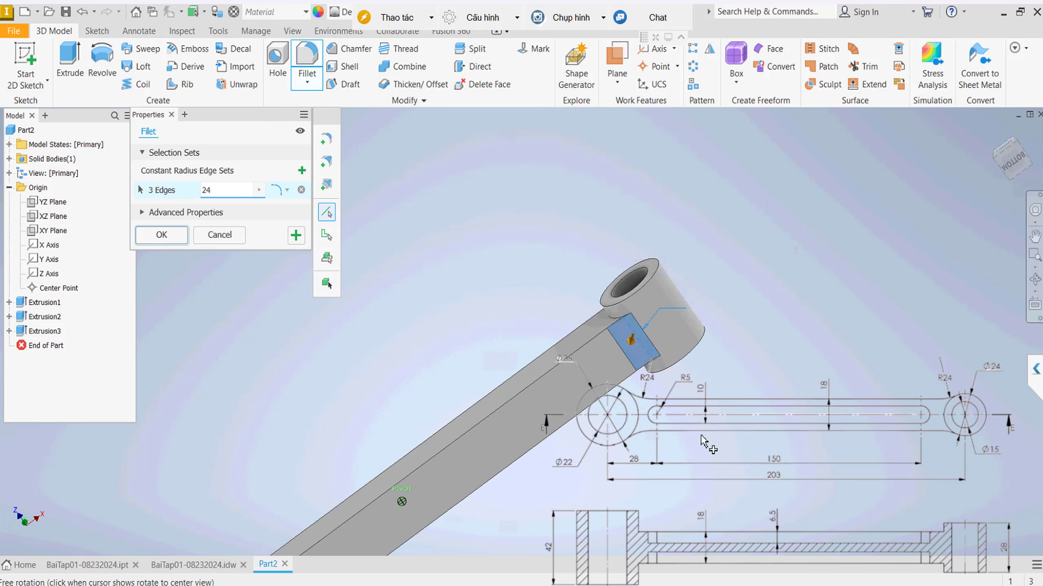
pyautogui.moveTo(639, 345)
pyautogui.keyDown('shift'); pyautogui.mouseDown(button='middle')
pyautogui.moveTo(701, 441)
pyautogui.moveTo(693, 449)
pyautogui.mouseUp(button='middle'); pyautogui.keyUp('shift')
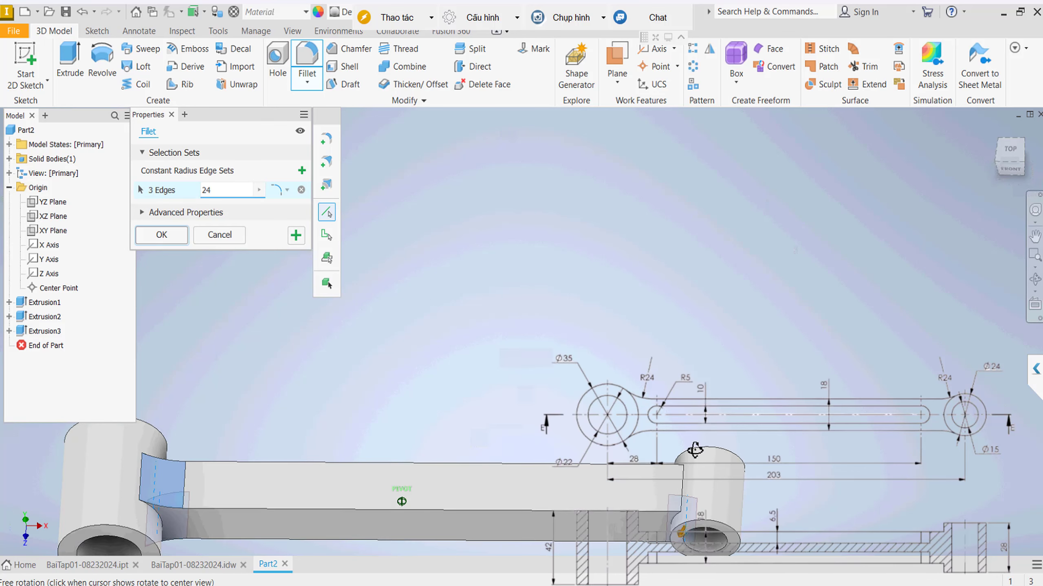
pyautogui.click(682, 499)
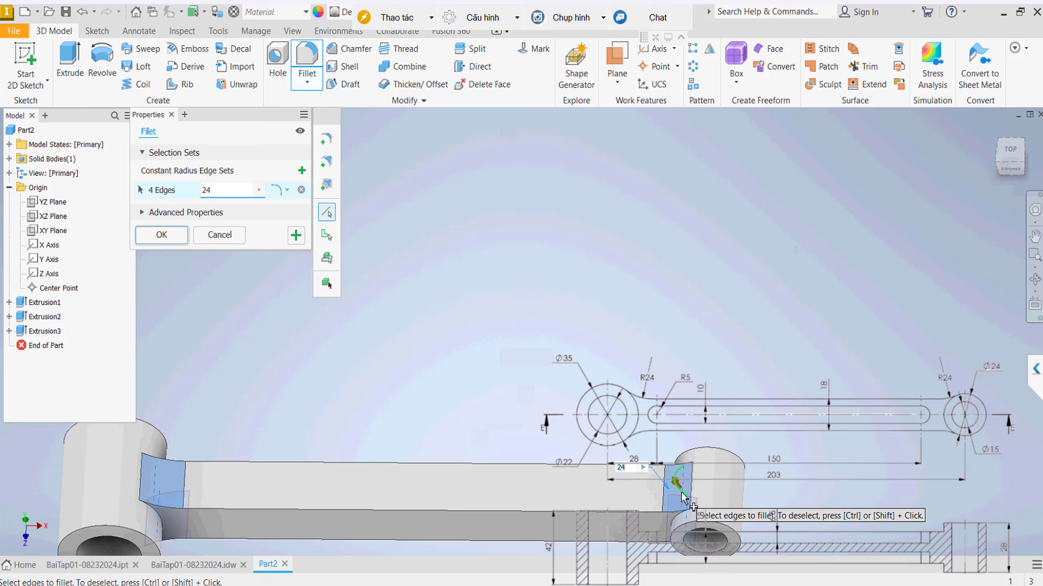
pyautogui.click(161, 236)
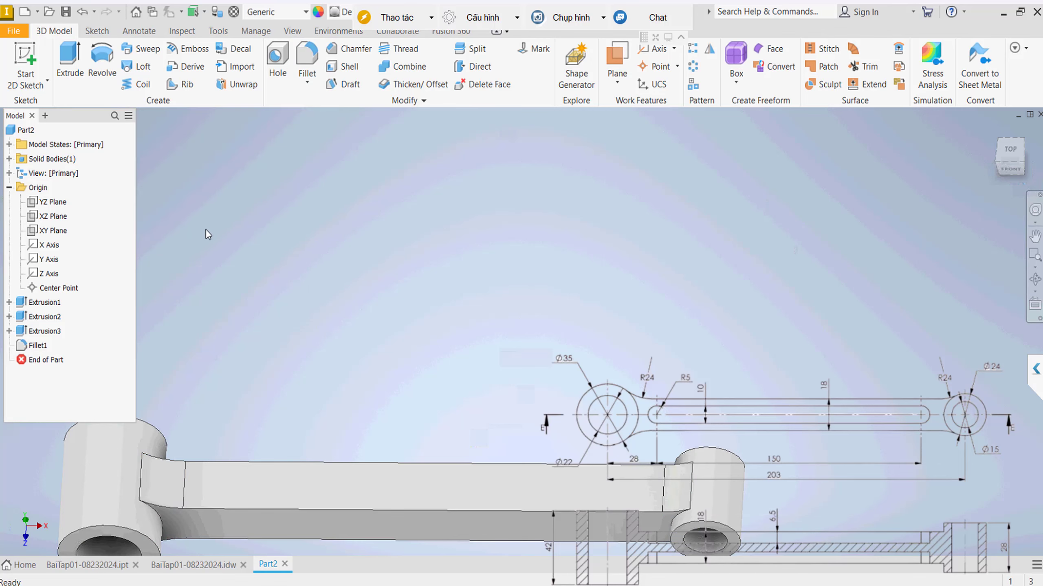
pyautogui.moveTo(1010, 155)
pyautogui.click(993, 131)
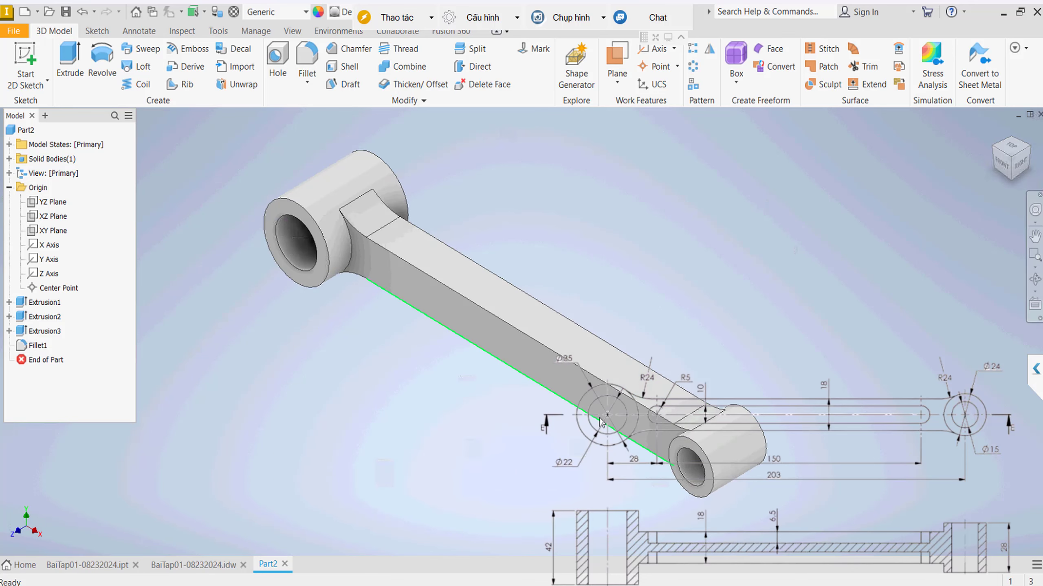
# On a new sketch on the arm's side face, draw a center-to-center slot along the bar
pyautogui.moveTo(572, 388)
pyautogui.rightClick(574, 387)
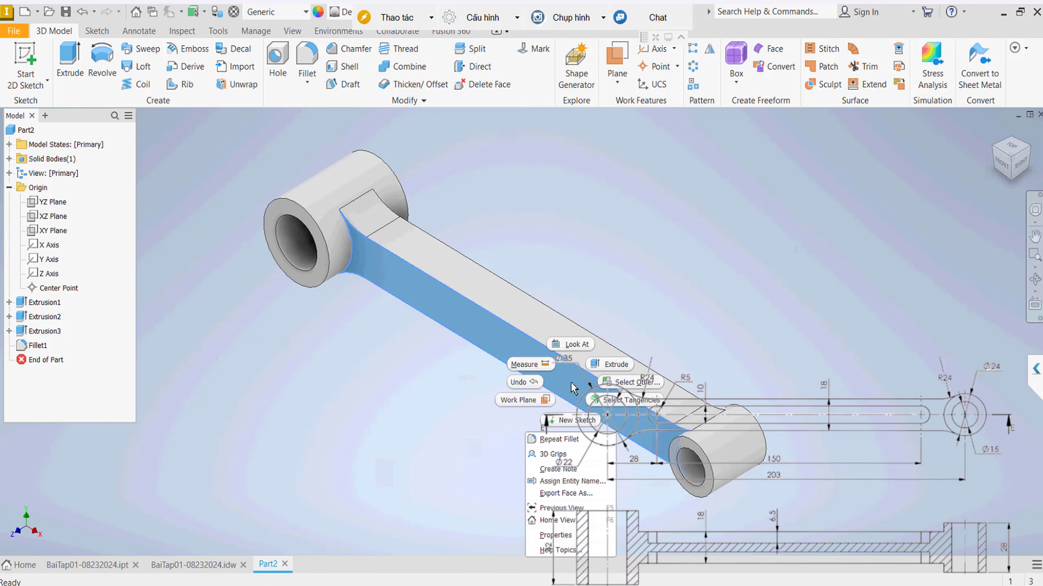
pyautogui.click(577, 422)
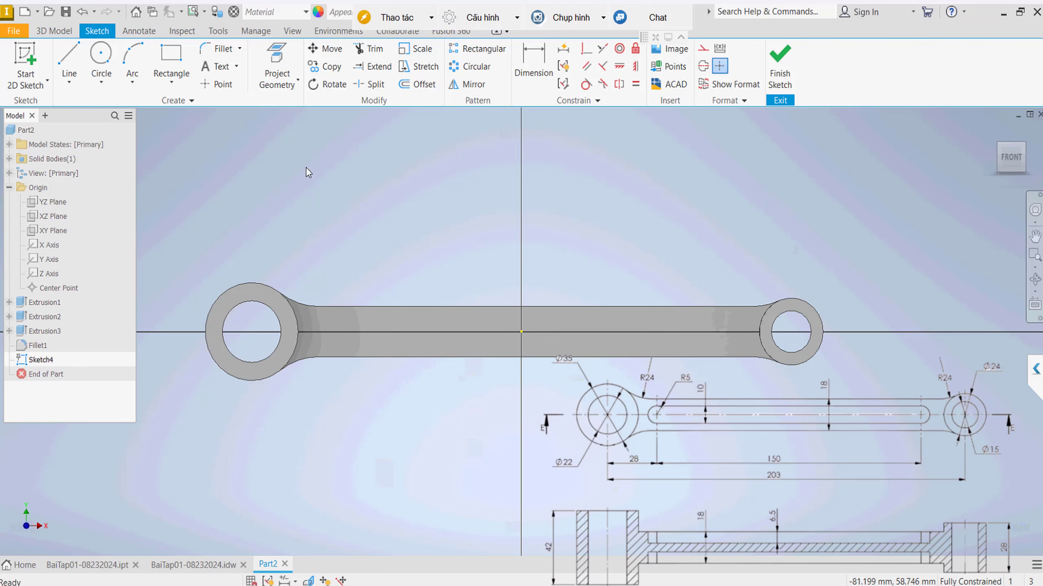
pyautogui.click(175, 90)
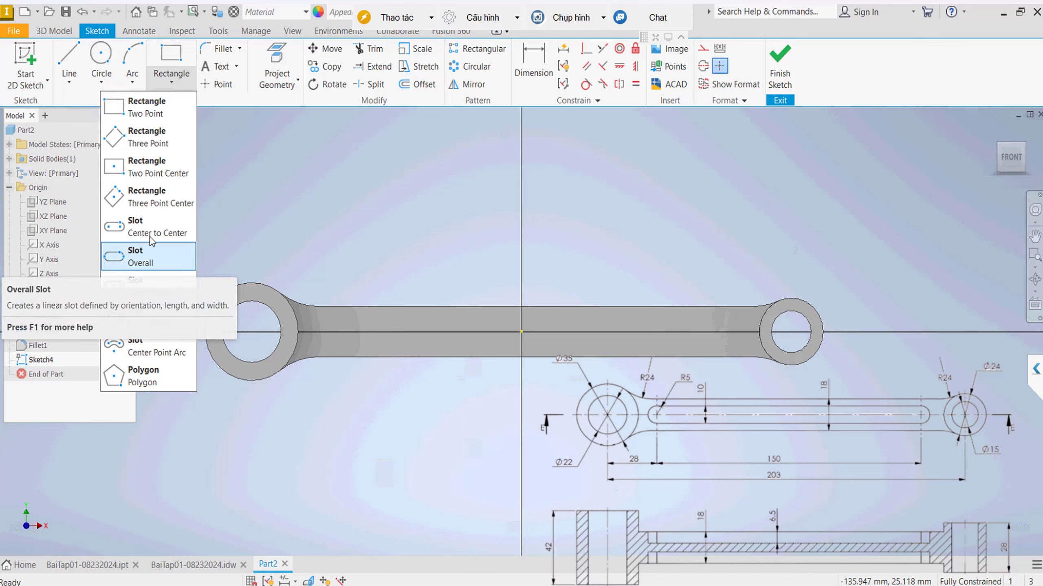
pyautogui.moveTo(148, 227)
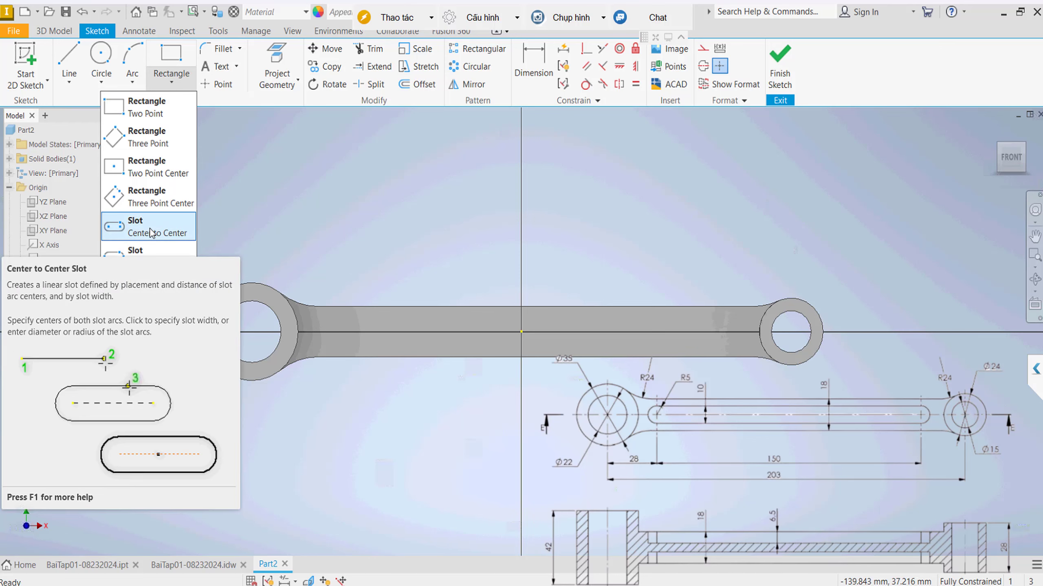
pyautogui.click(151, 232)
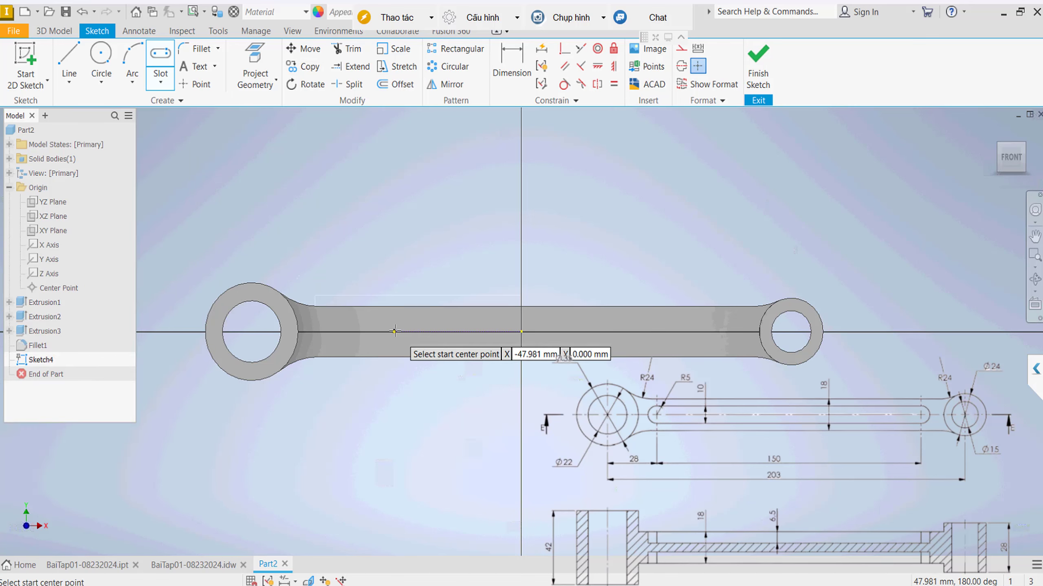
pyautogui.press('Return')
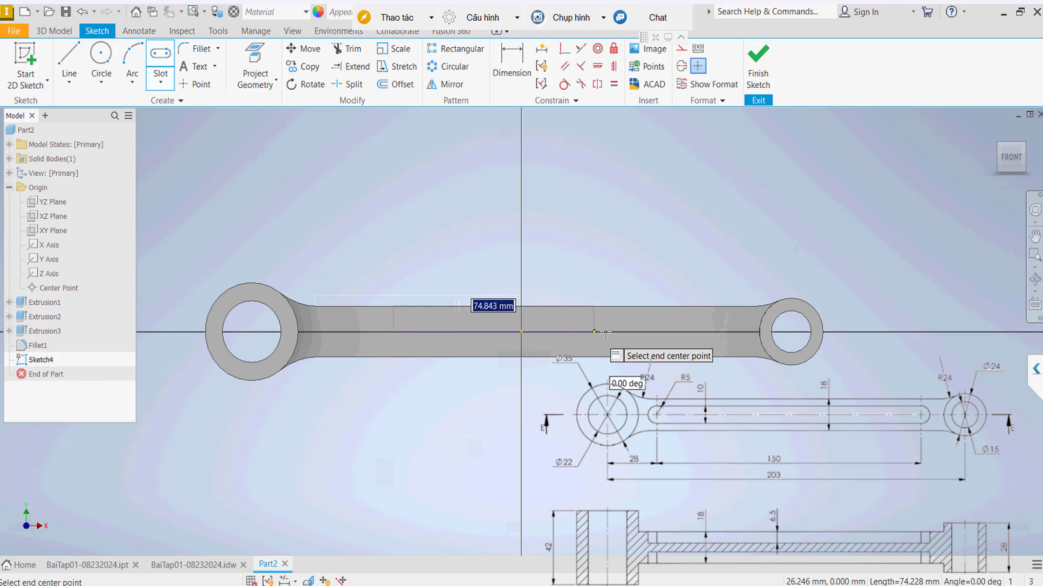
pyautogui.click(605, 328)
pyautogui.click(605, 322)
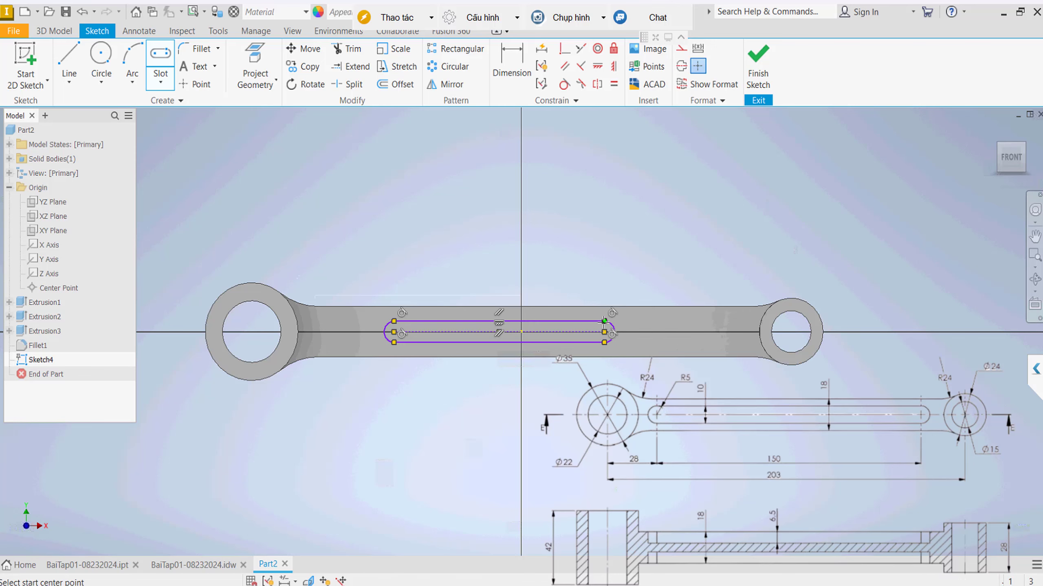
pyautogui.press('Escape')
pyautogui.scroll(-3, 546, 272)
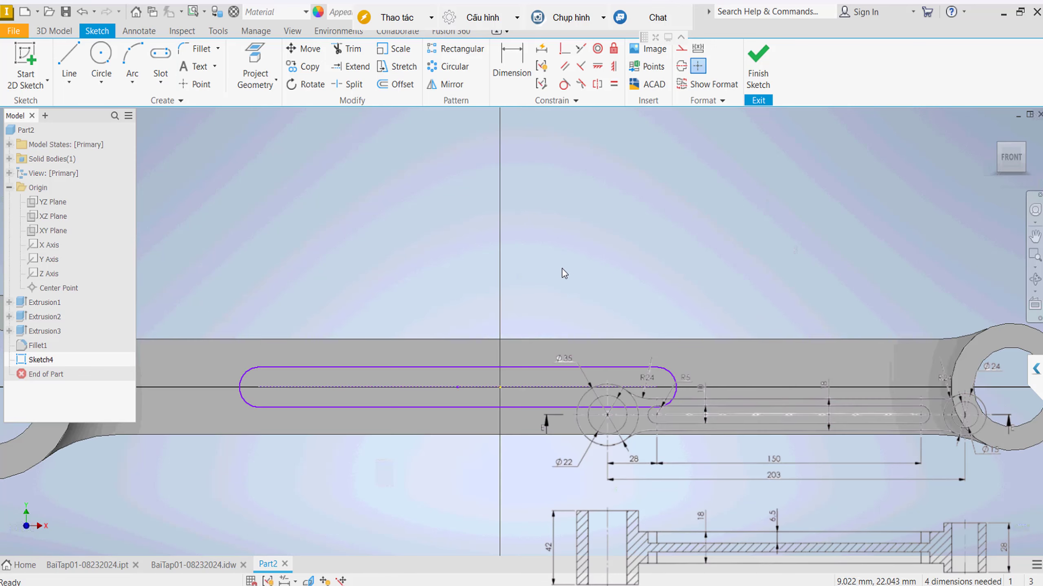
pyautogui.scroll(2, 580, 262)
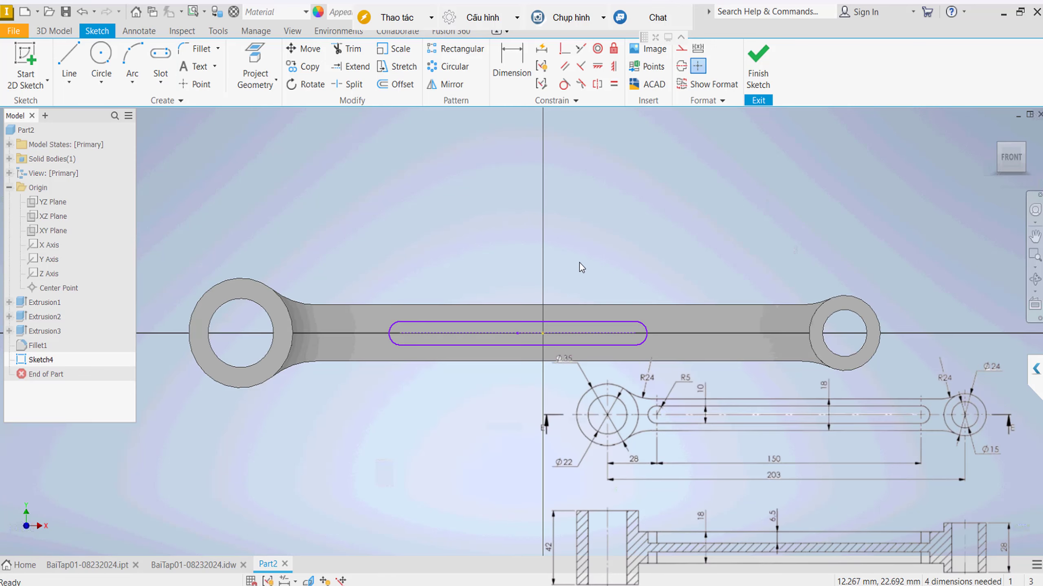
pyautogui.rightClick(581, 254)
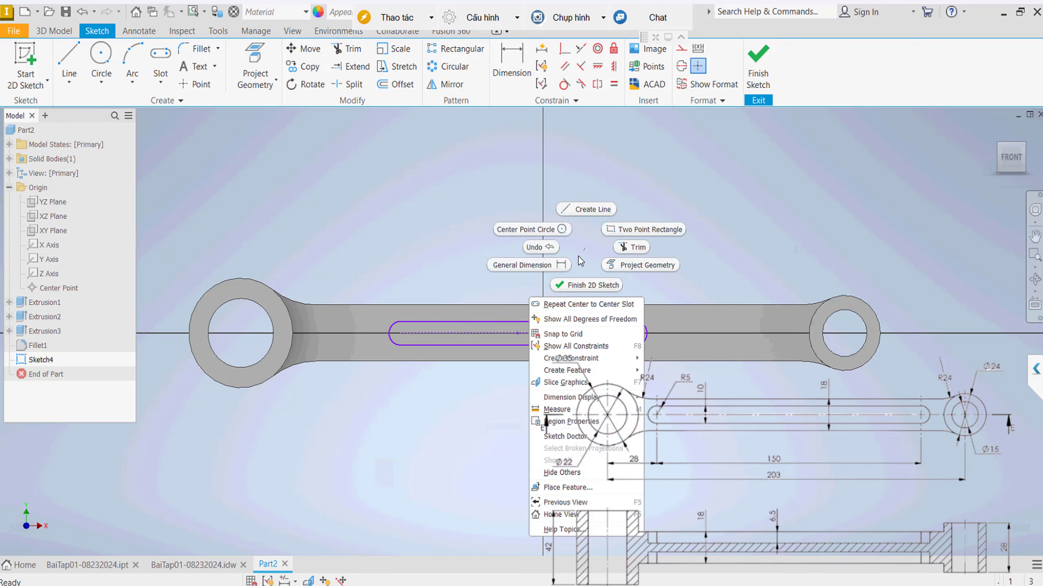
pyautogui.click(519, 263)
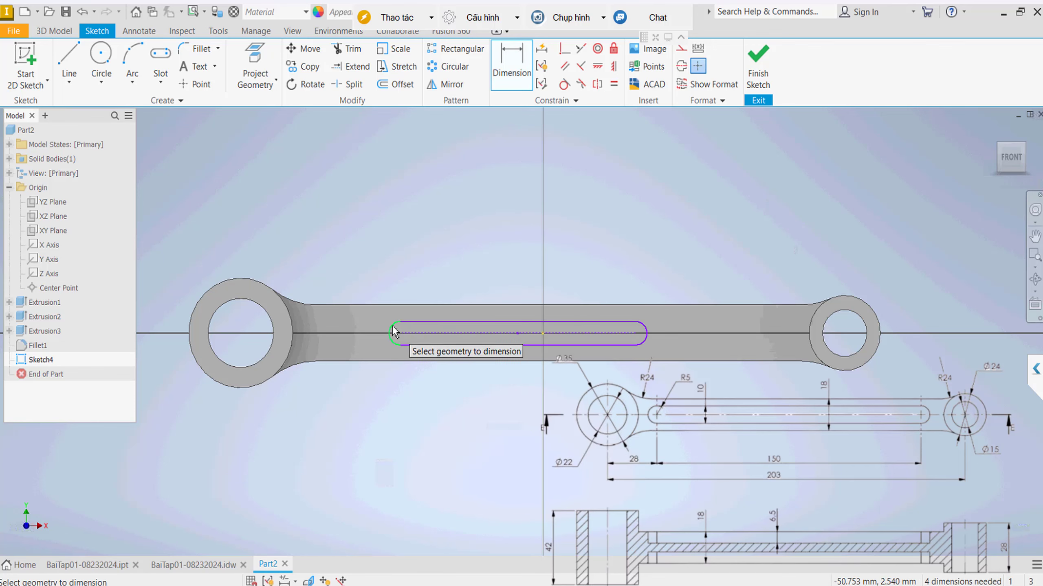
# Dimension the slot 28 from the left hole centre and 150 between its end centres
pyautogui.click(393, 332)
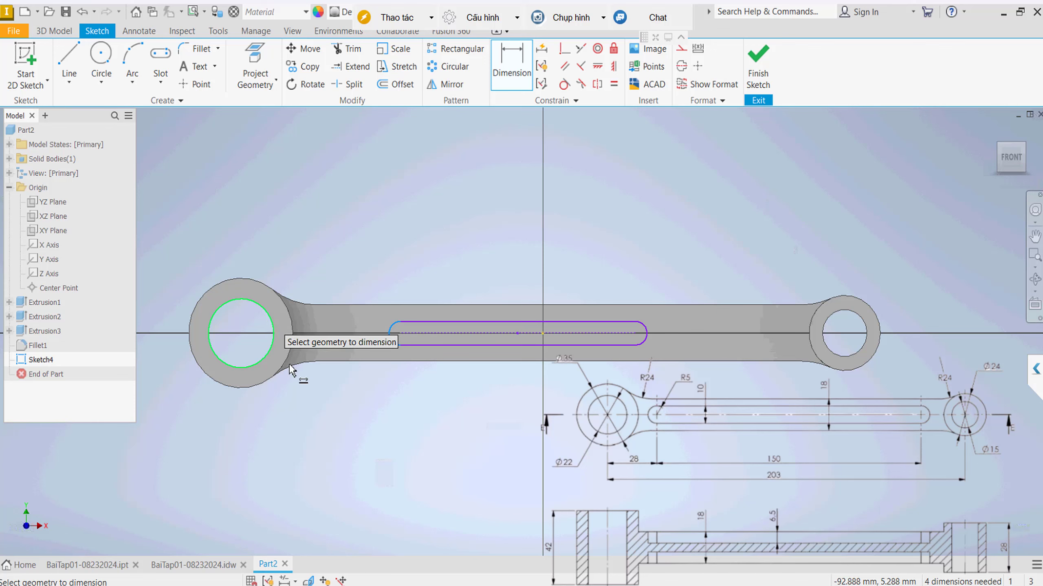
pyautogui.click(266, 323)
pyautogui.click(309, 408)
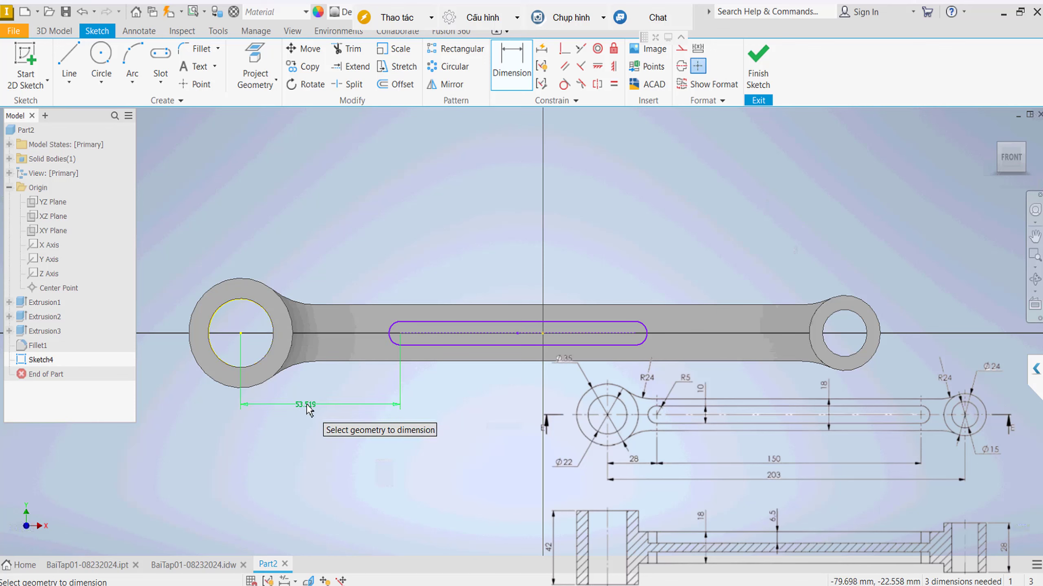
pyautogui.click(300, 408)
pyautogui.write('28')
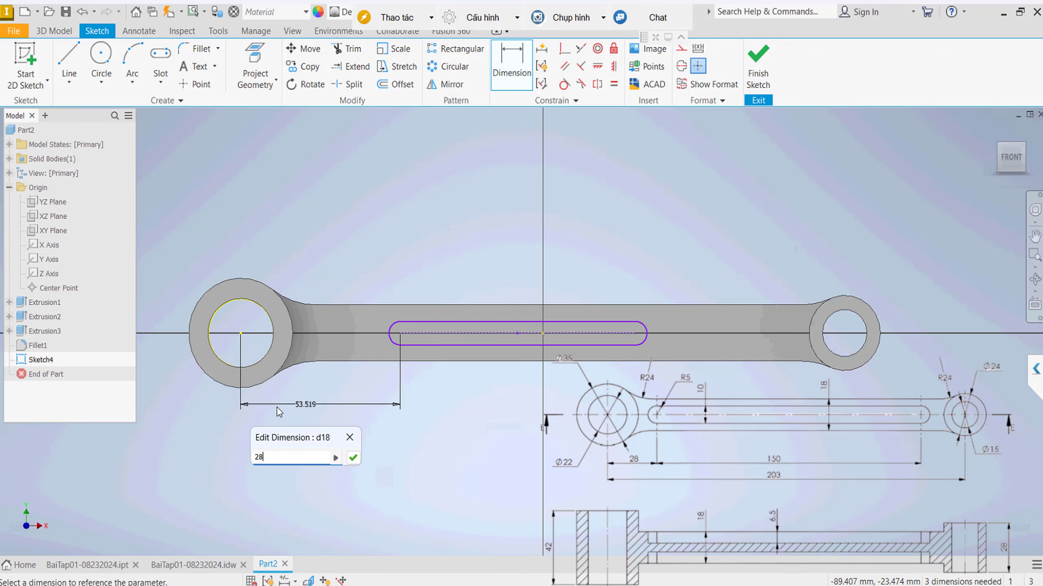
pyautogui.press('Return')
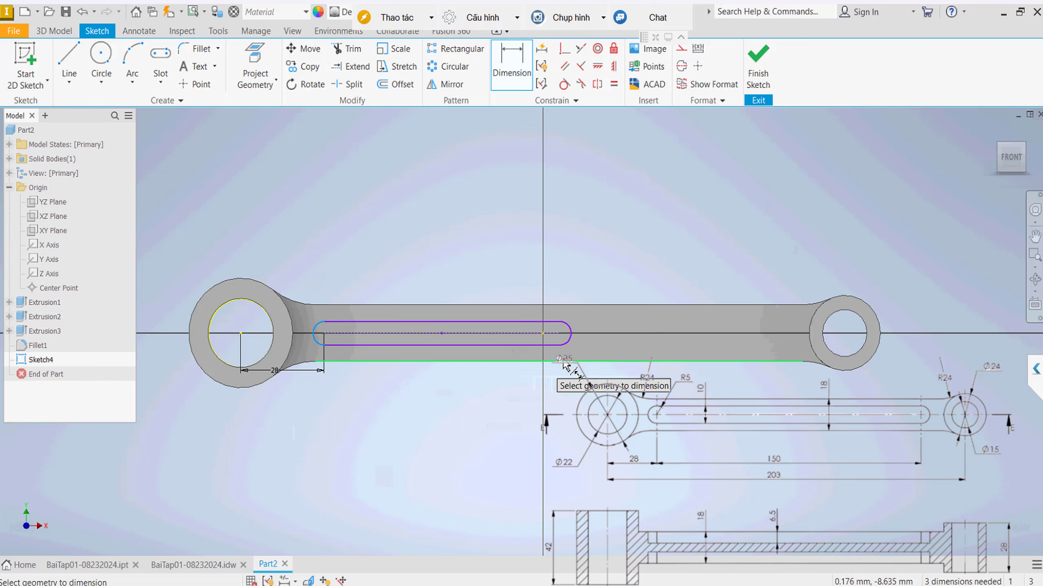
pyautogui.click(562, 346)
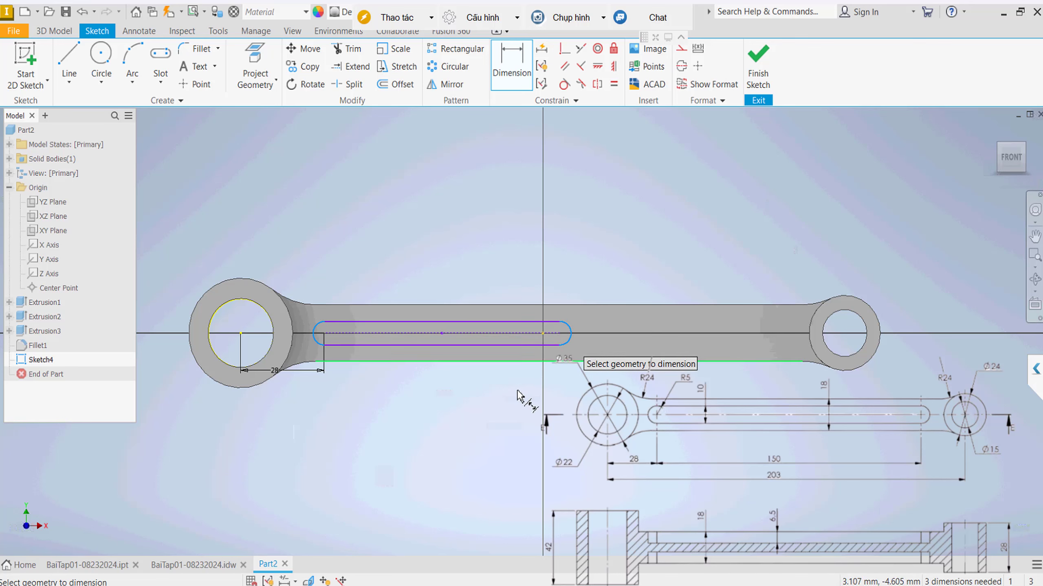
pyautogui.click(500, 391)
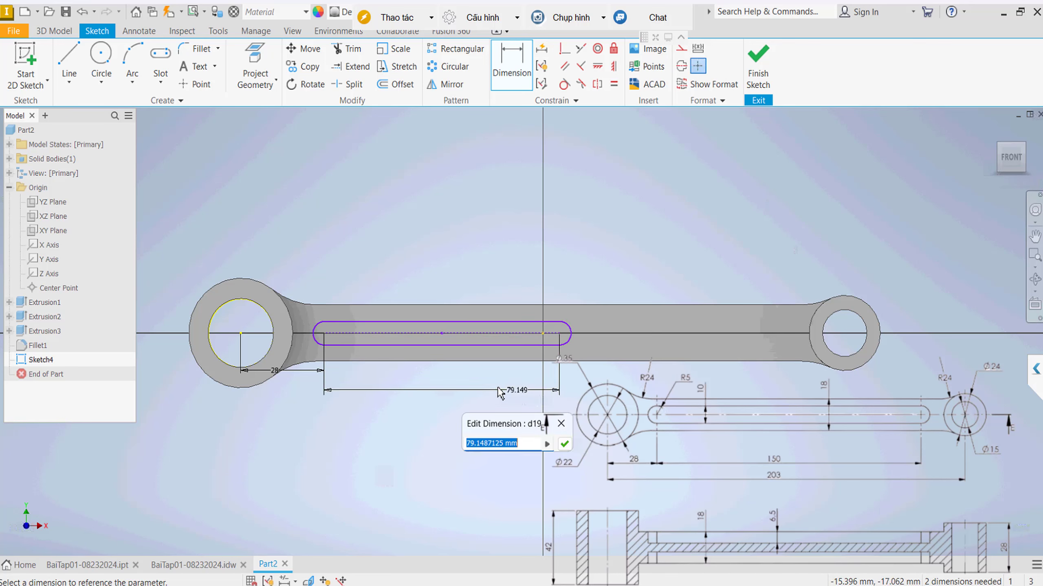
pyautogui.write('150')
pyautogui.press('Return')
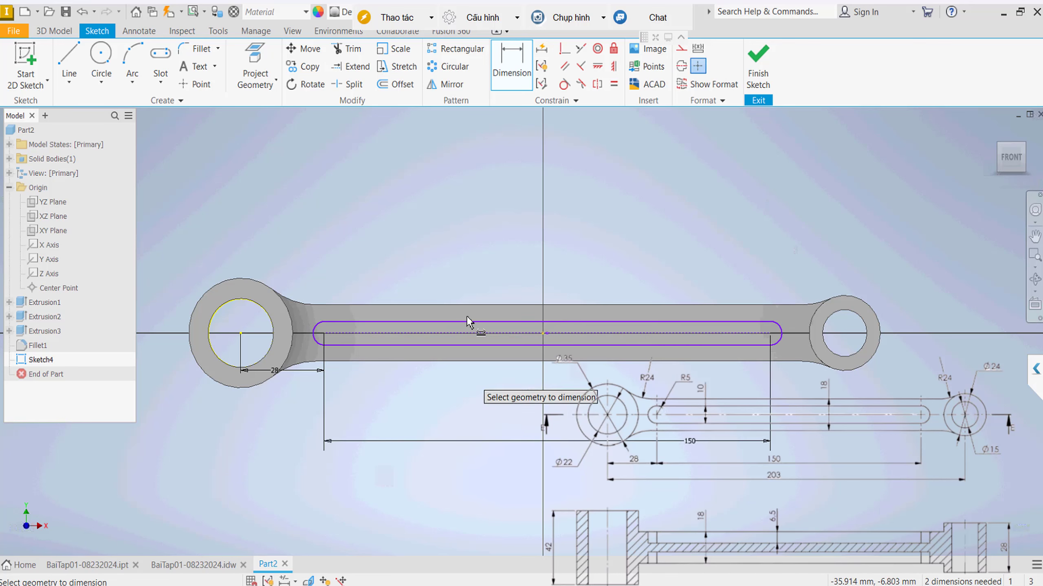
# Set the slot width to 10
pyautogui.click(469, 324)
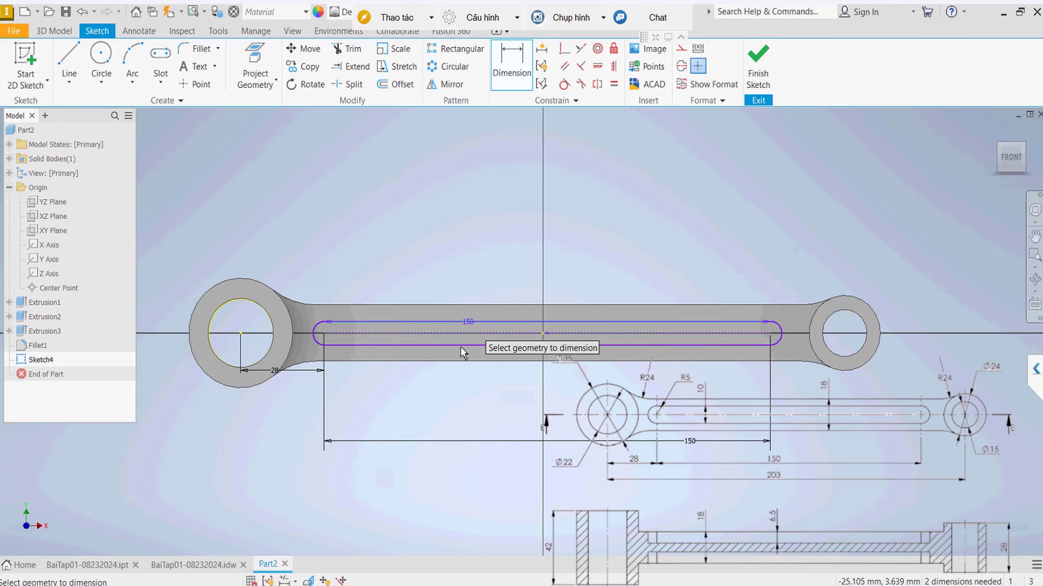
pyautogui.click(461, 346)
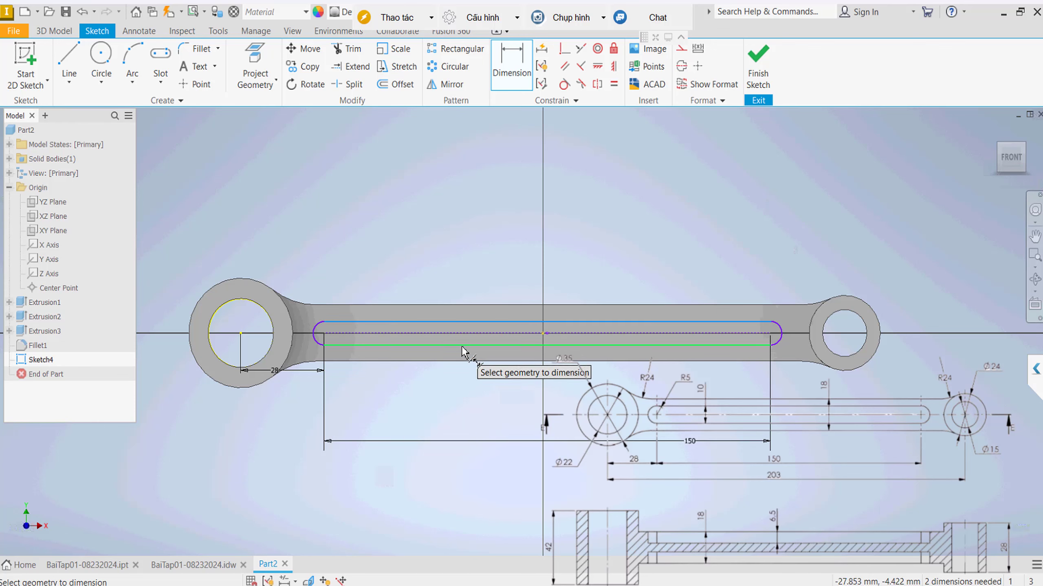
pyautogui.click(489, 272)
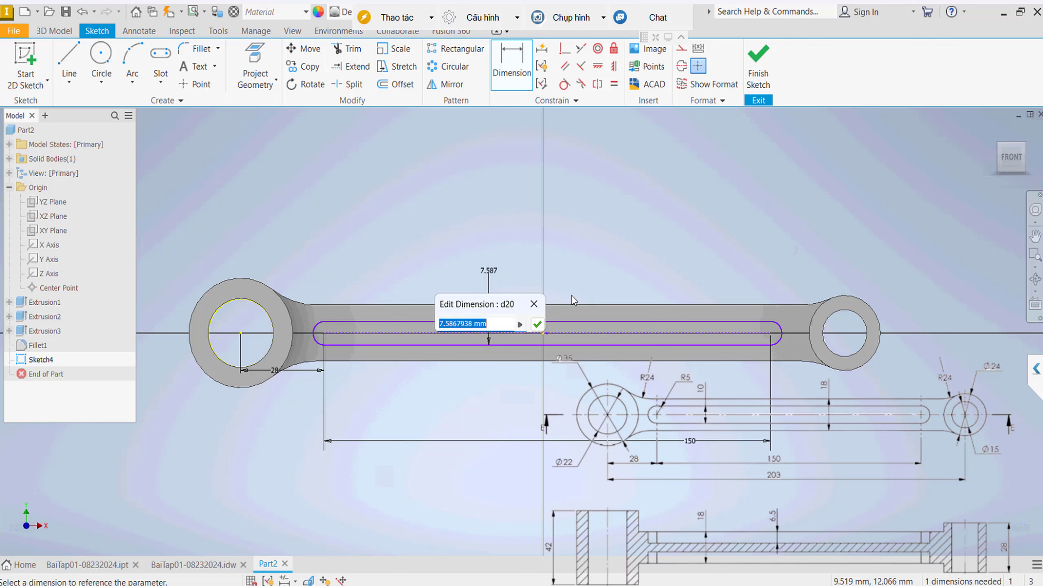
pyautogui.write('10')
pyautogui.press('Return')
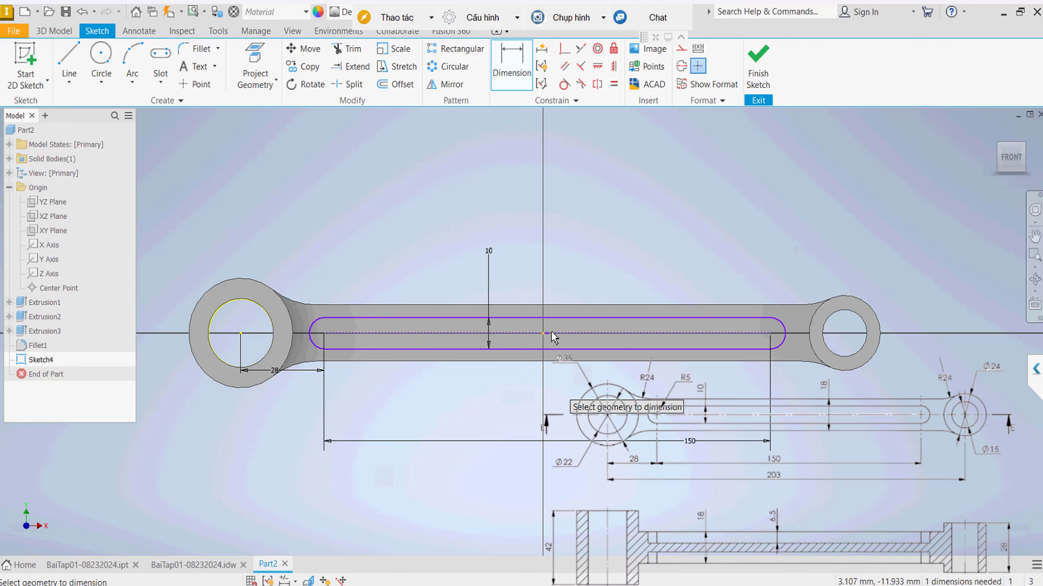
pyautogui.scroll(-3, 551, 334)
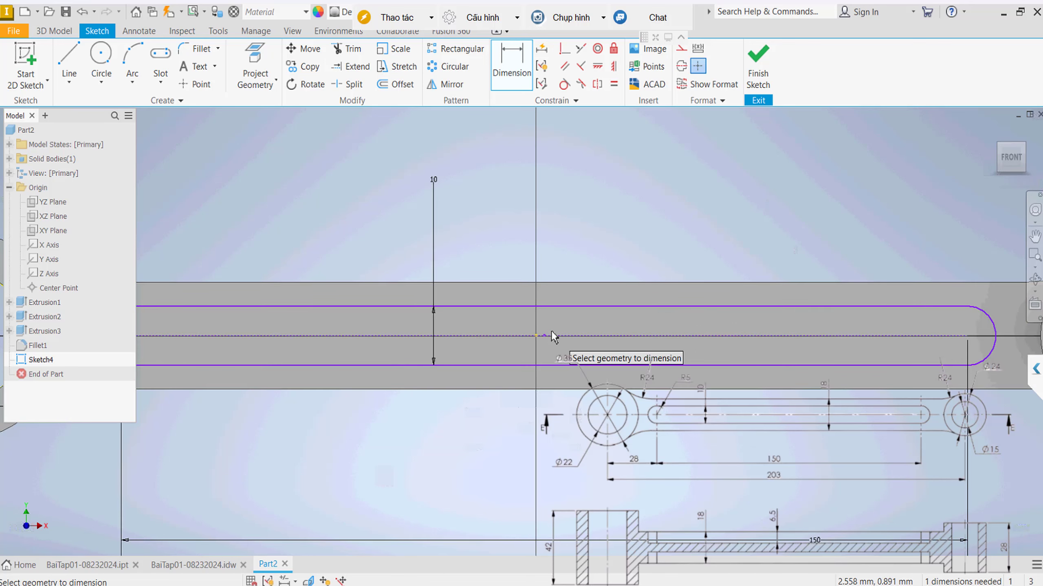
pyautogui.moveTo(539, 335)
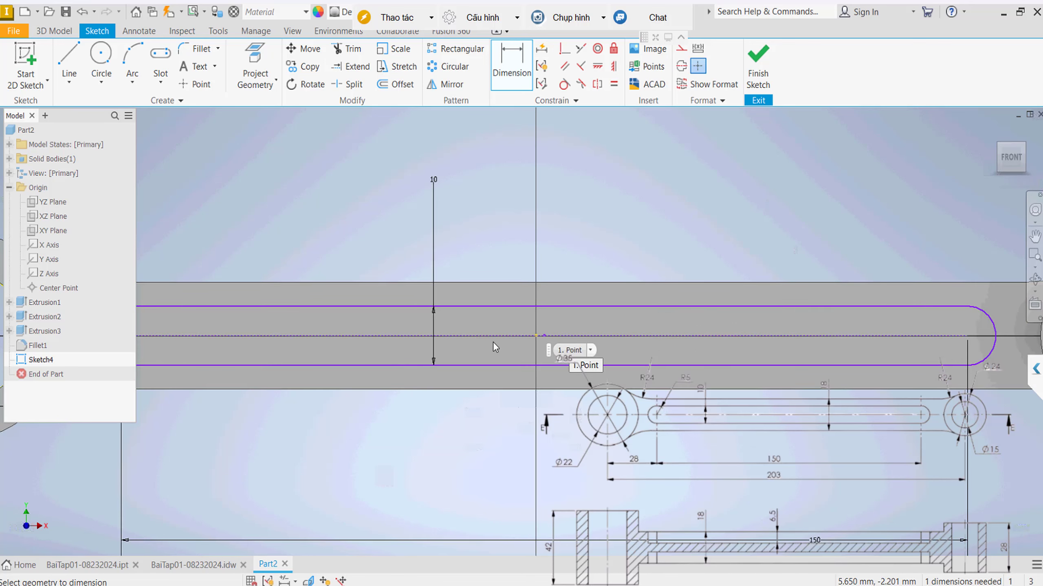
pyautogui.press('Escape')
# Make two slot points coincident and dismiss the over-constraint warning
pyautogui.click(568, 51)
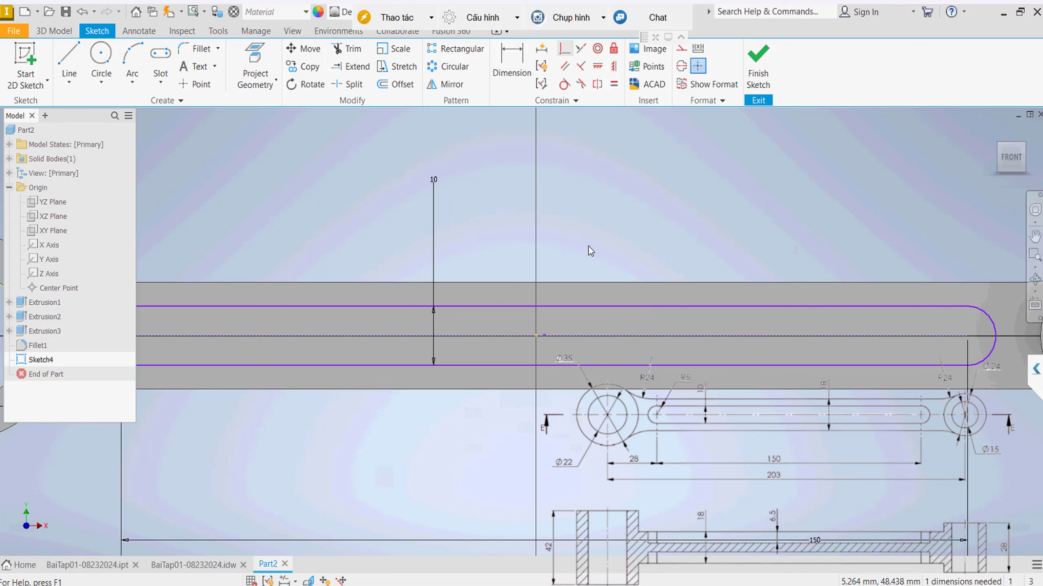
pyautogui.click(568, 339)
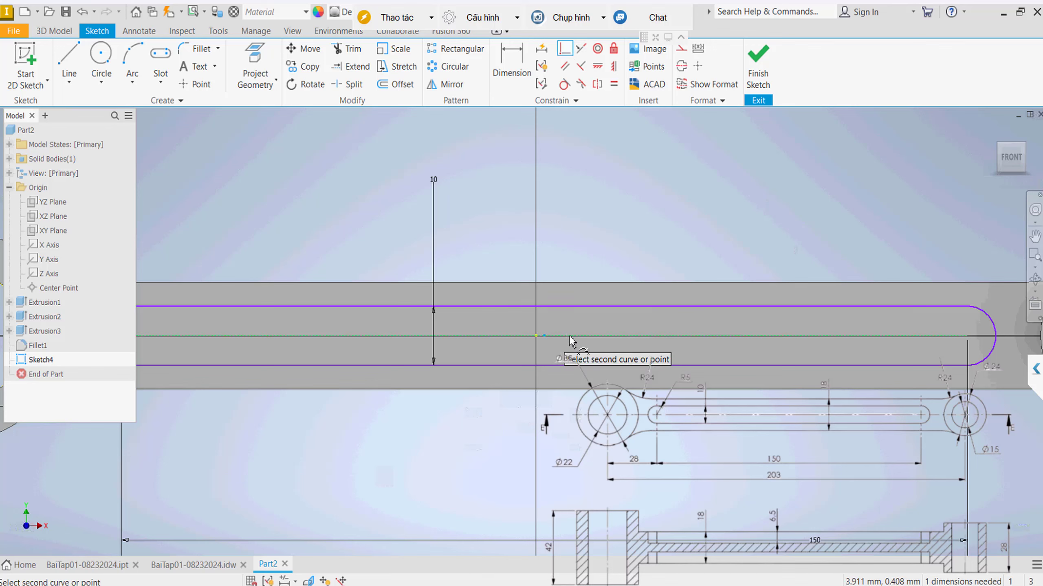
pyautogui.click(570, 341)
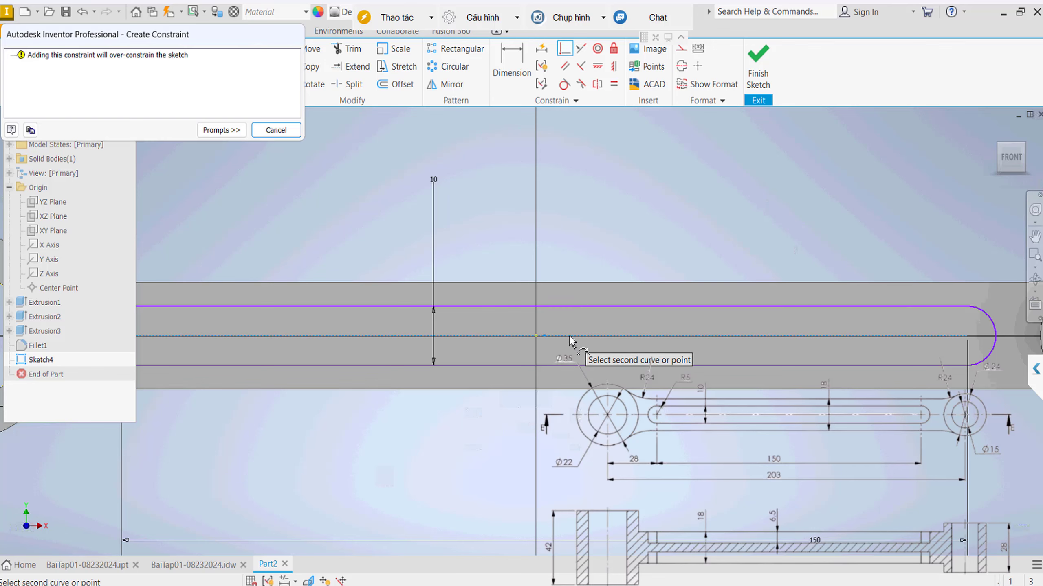
pyautogui.click(276, 130)
pyautogui.scroll(3, 375, 323)
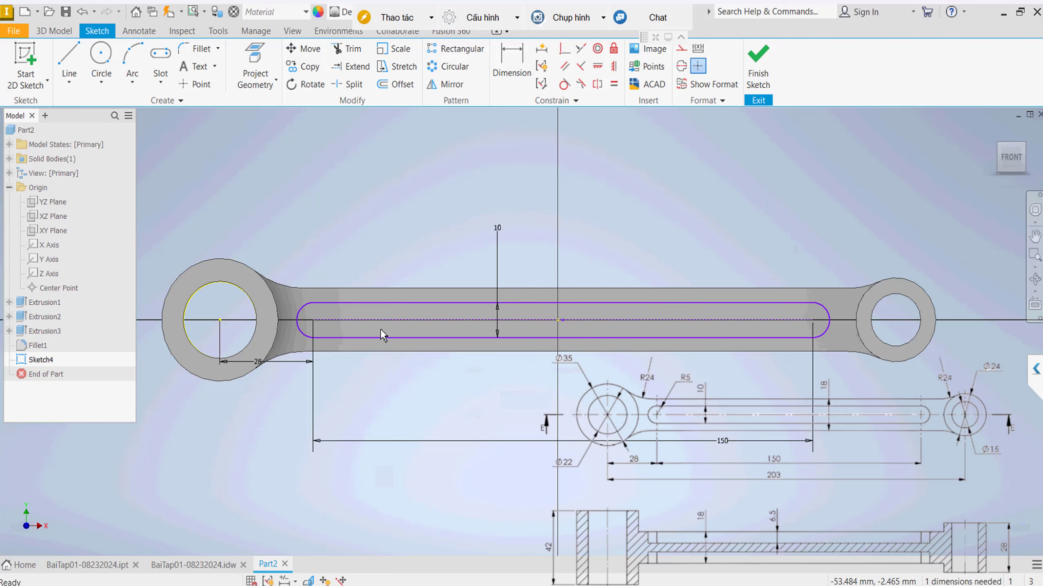
# Add a driven reference radius (5) to the slot's left end arc and finish Sketch4
pyautogui.rightClick(440, 184)
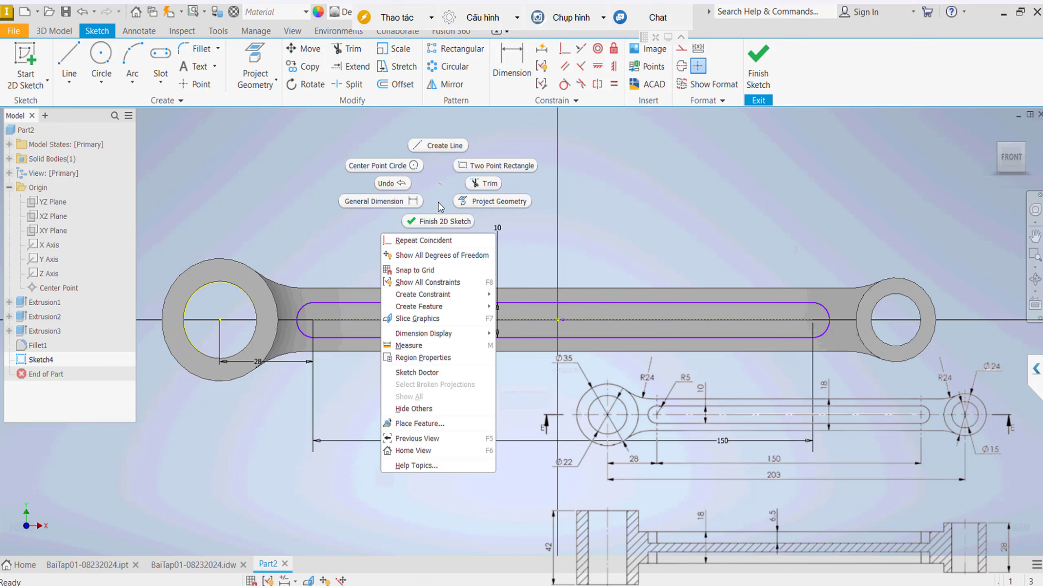
pyautogui.click(410, 208)
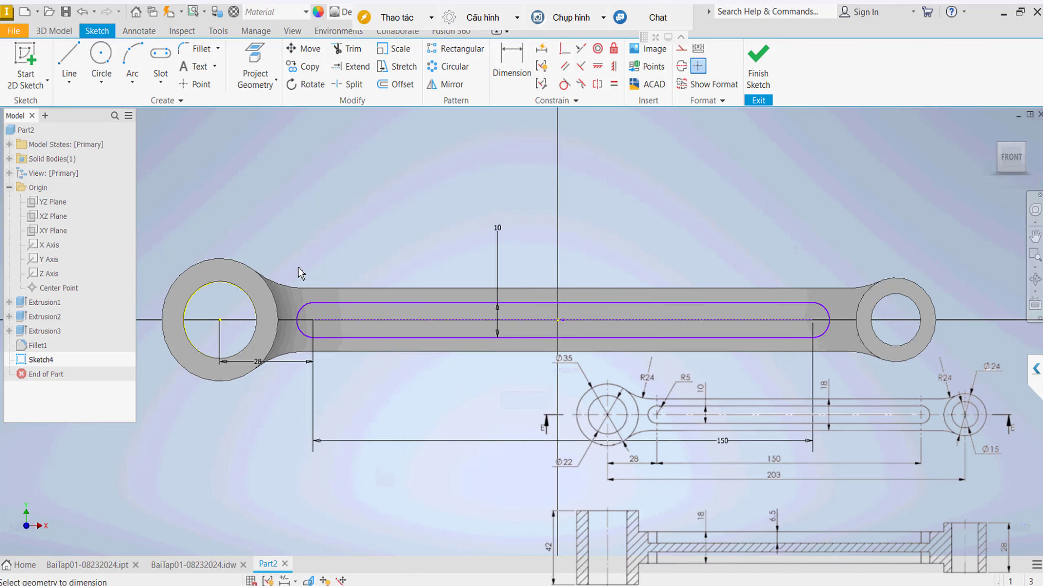
pyautogui.click(304, 314)
pyautogui.click(293, 246)
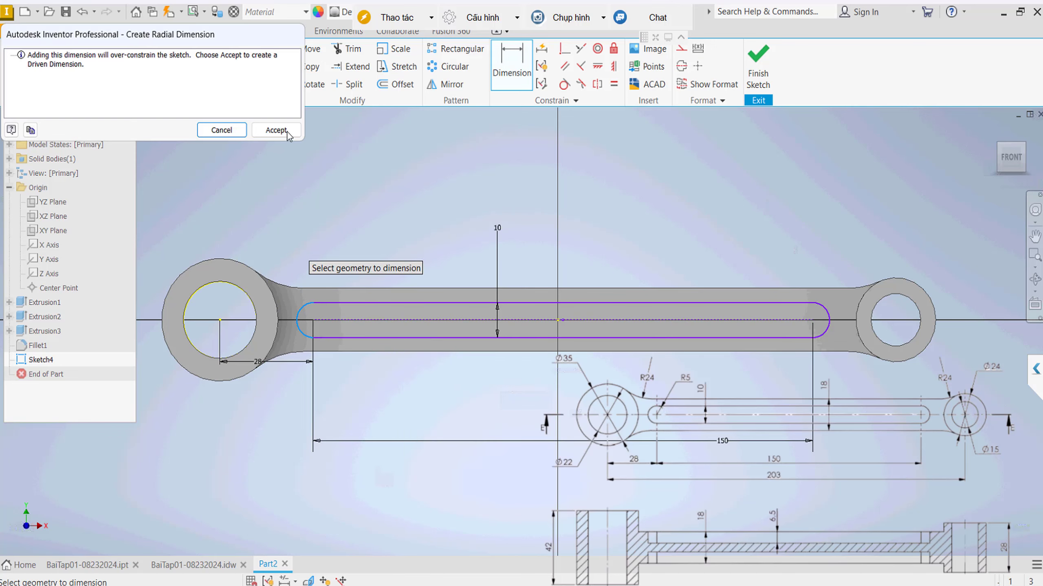
pyautogui.click(276, 130)
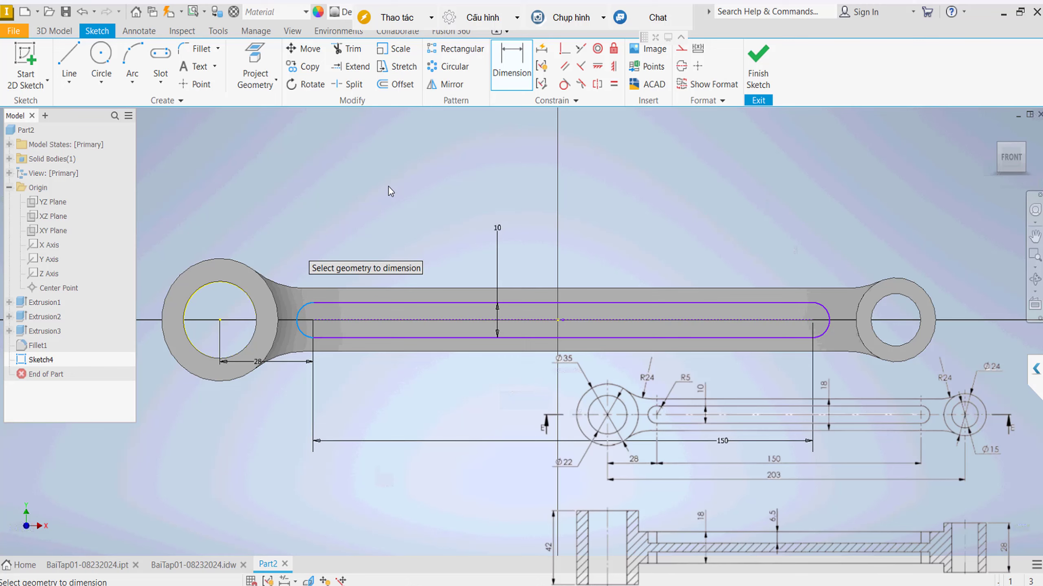
pyautogui.click(748, 84)
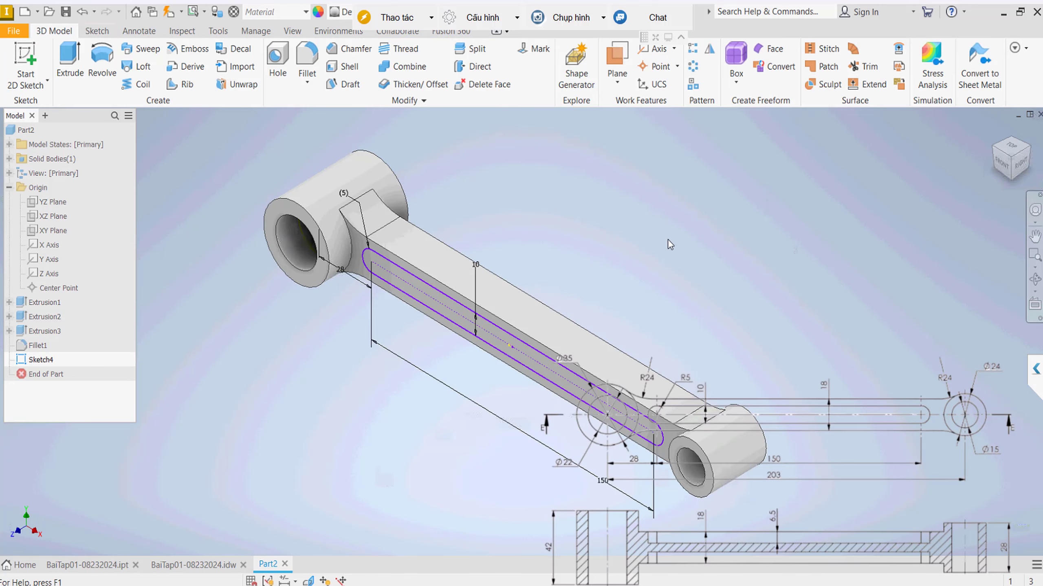
# Cut the slot profile 6.5 mm deep into the arm's side as a pocket
pyautogui.rightClick(667, 240)
pyautogui.click(688, 226)
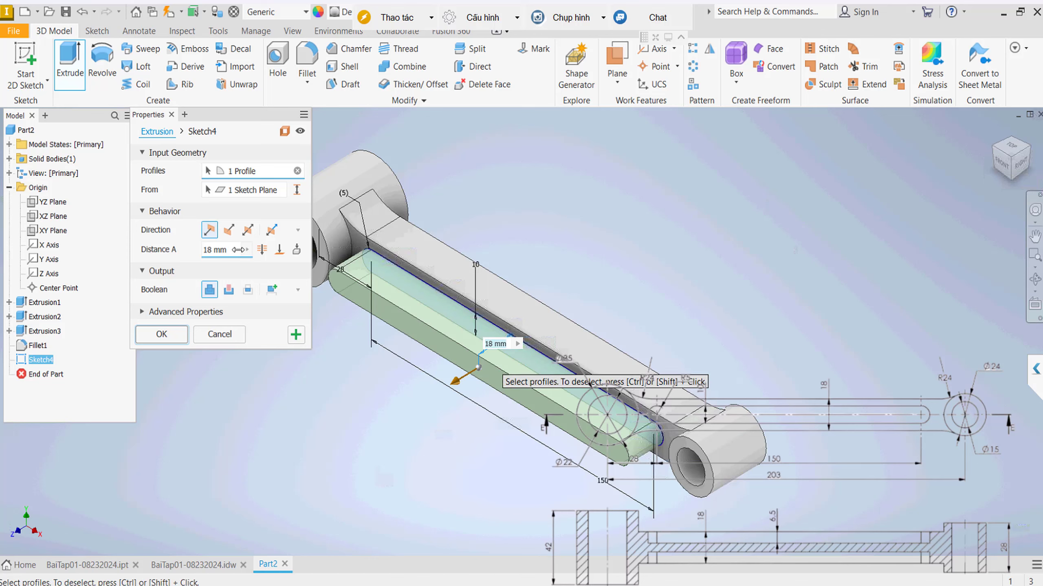
pyautogui.click(201, 250)
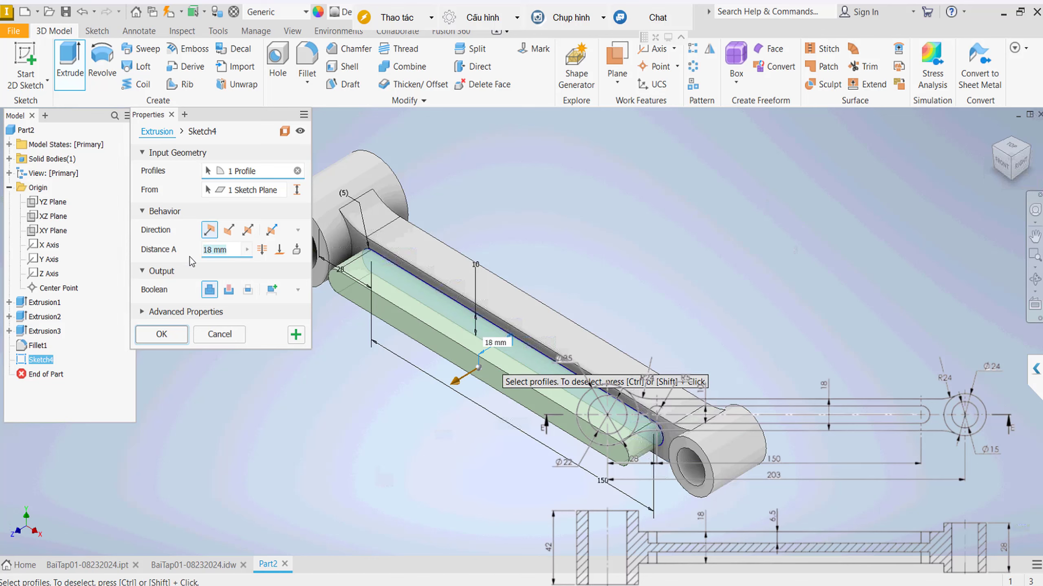
pyautogui.write('6.5')
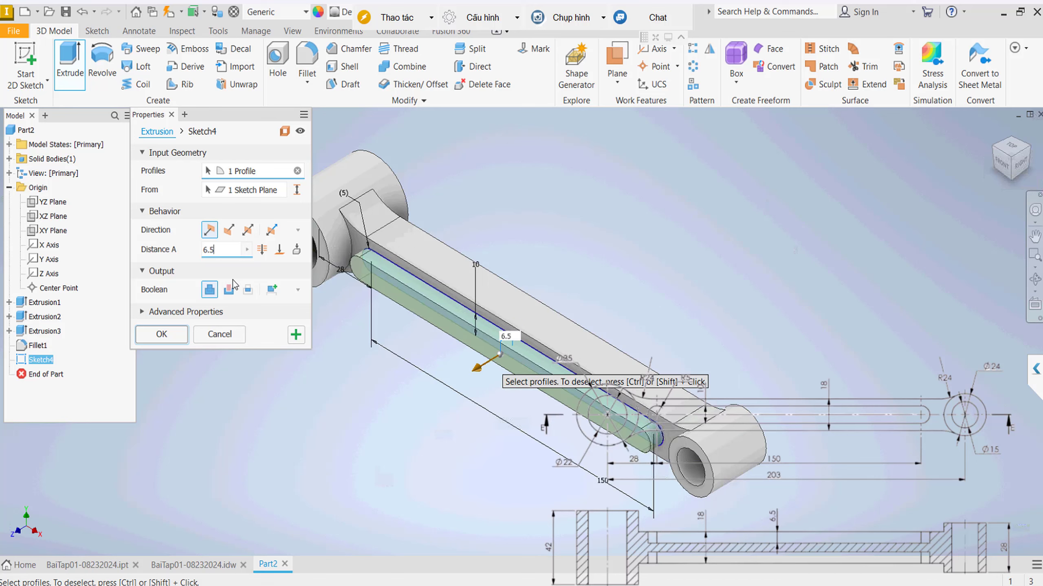
pyautogui.click(230, 291)
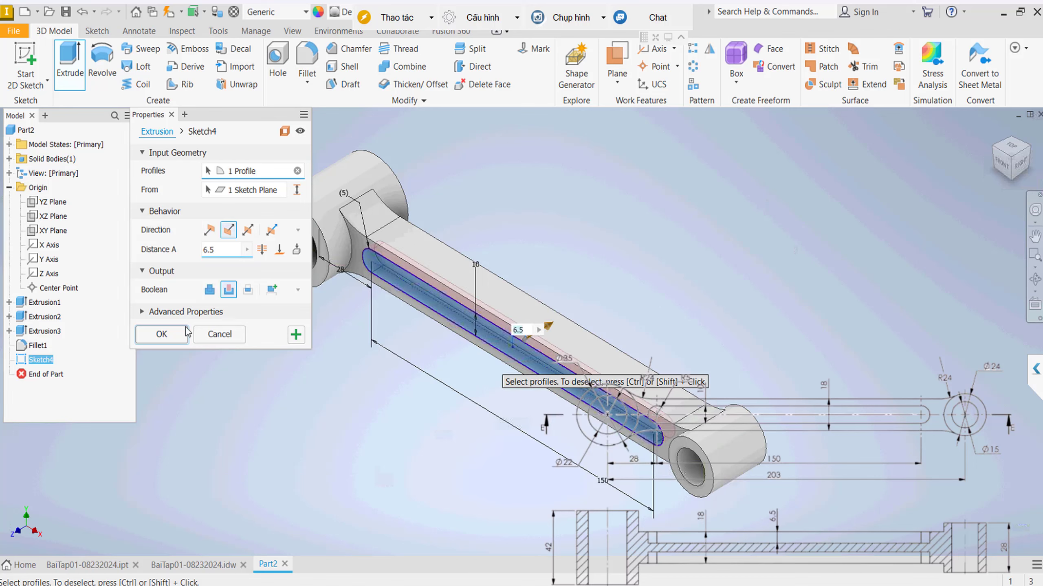
pyautogui.click(179, 339)
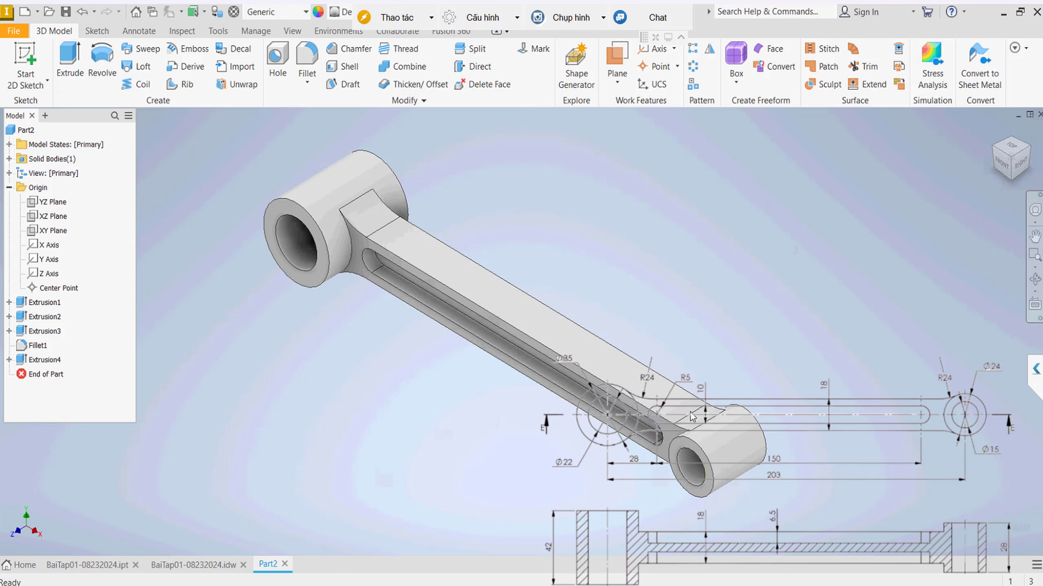
pyautogui.moveTo(673, 436)
pyautogui.keyDown('shift'); pyautogui.mouseDown(button='middle')
pyautogui.moveTo(680, 444)
pyautogui.moveTo(503, 338)
pyautogui.mouseUp(button='middle'); pyautogui.keyUp('shift')
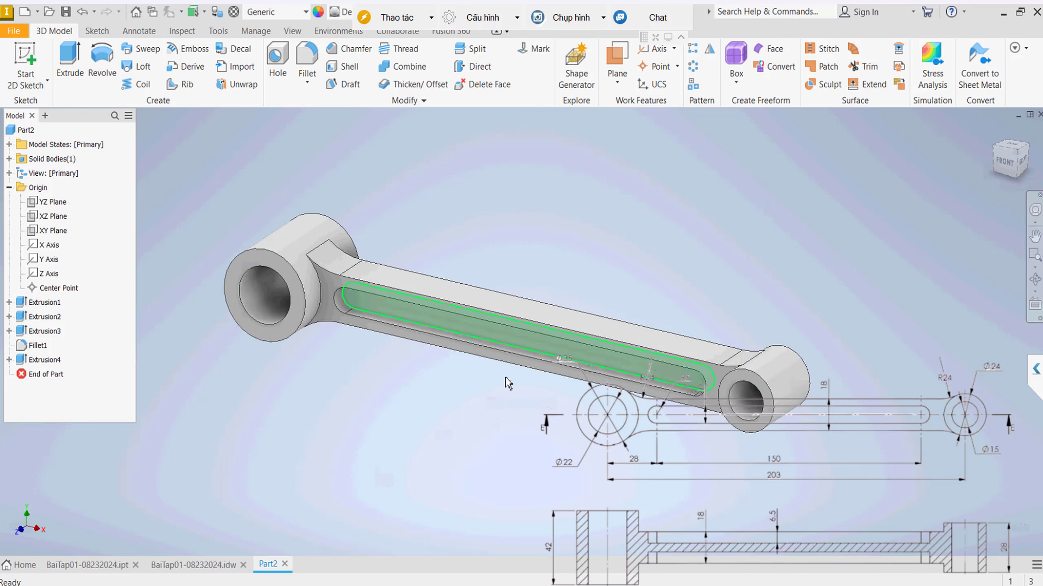
pyautogui.keyDown('shift'); pyautogui.moveTo(474, 443); pyautogui.dragTo(521, 333, button='middle'); pyautogui.keyUp('shift')
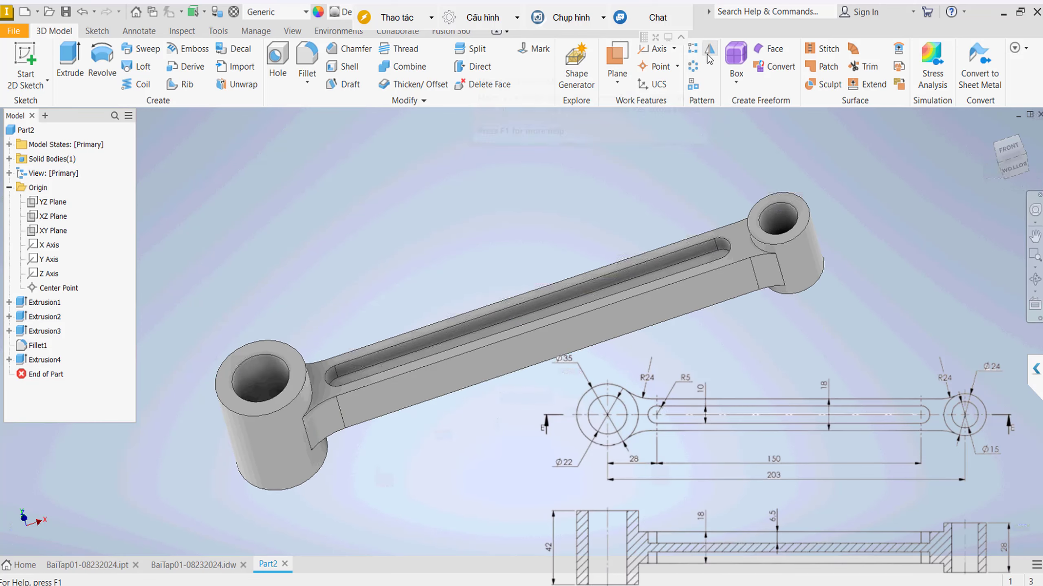
pyautogui.moveTo(709, 49)
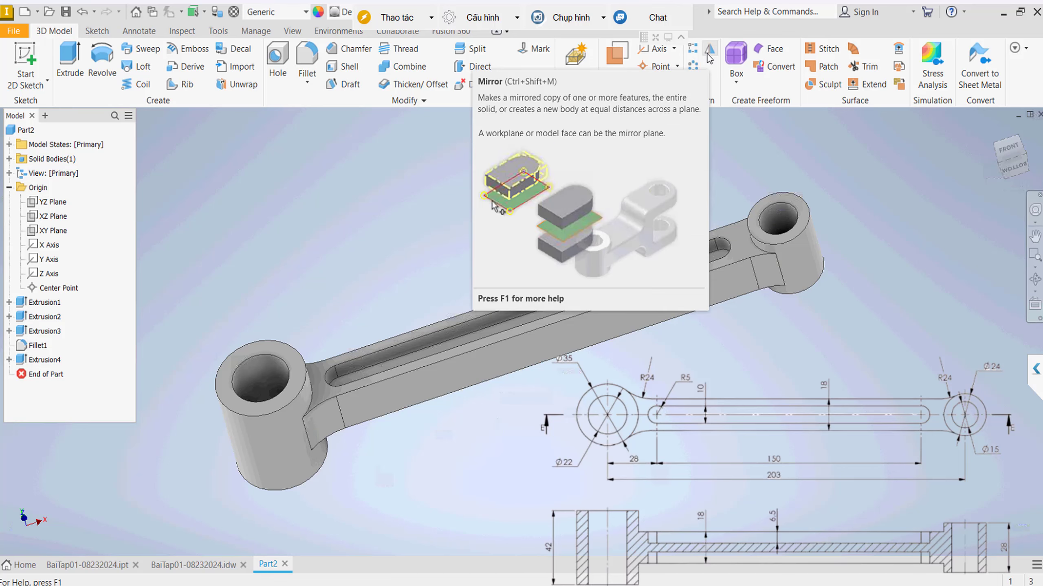
# Mirror the Extrusion4 slot cut about the XY Plane onto the arm's opposite face
pyautogui.click(709, 59)
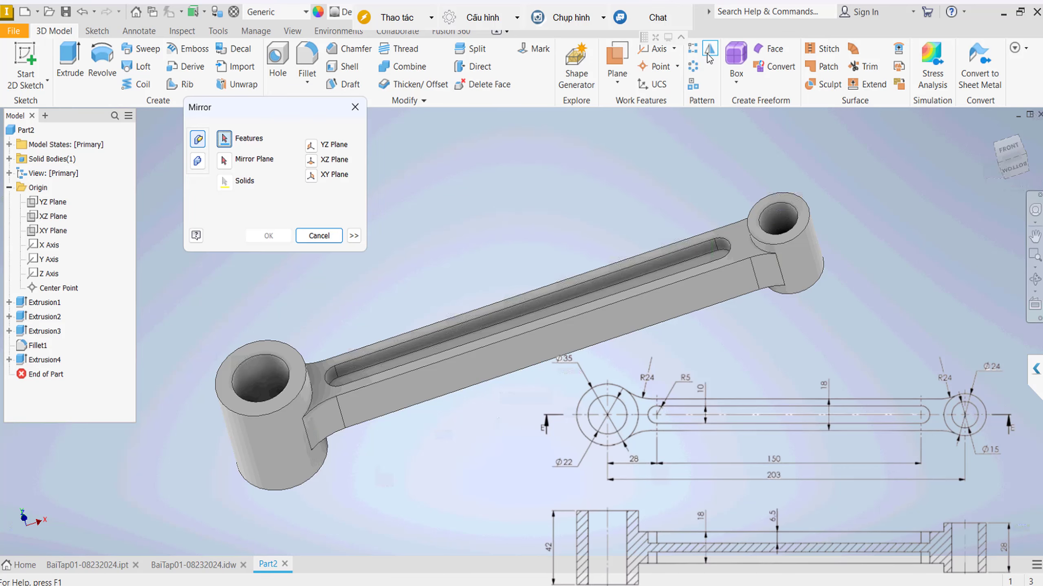
pyautogui.click(576, 291)
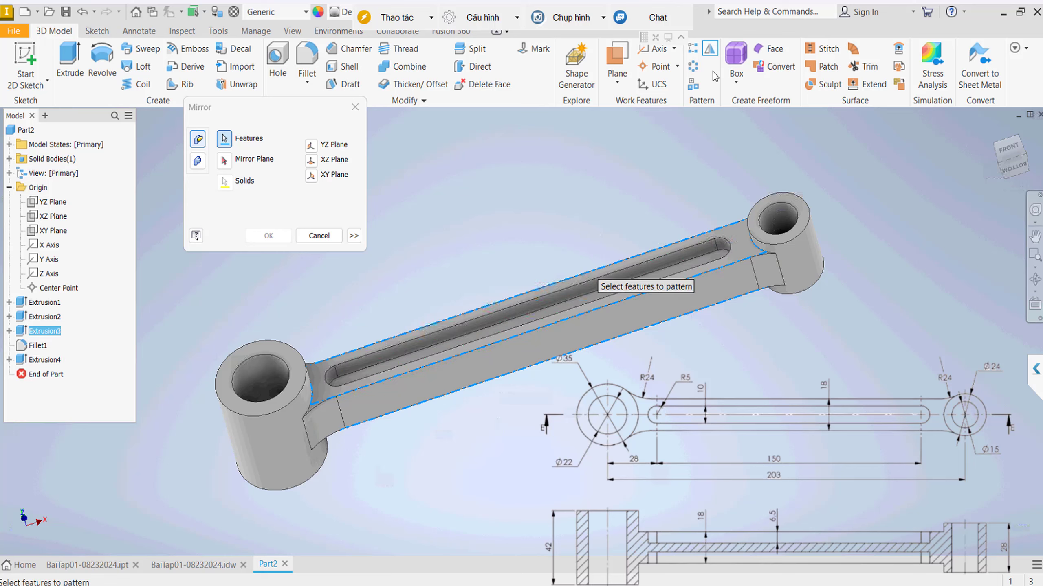
pyautogui.click(712, 53)
pyautogui.click(711, 54)
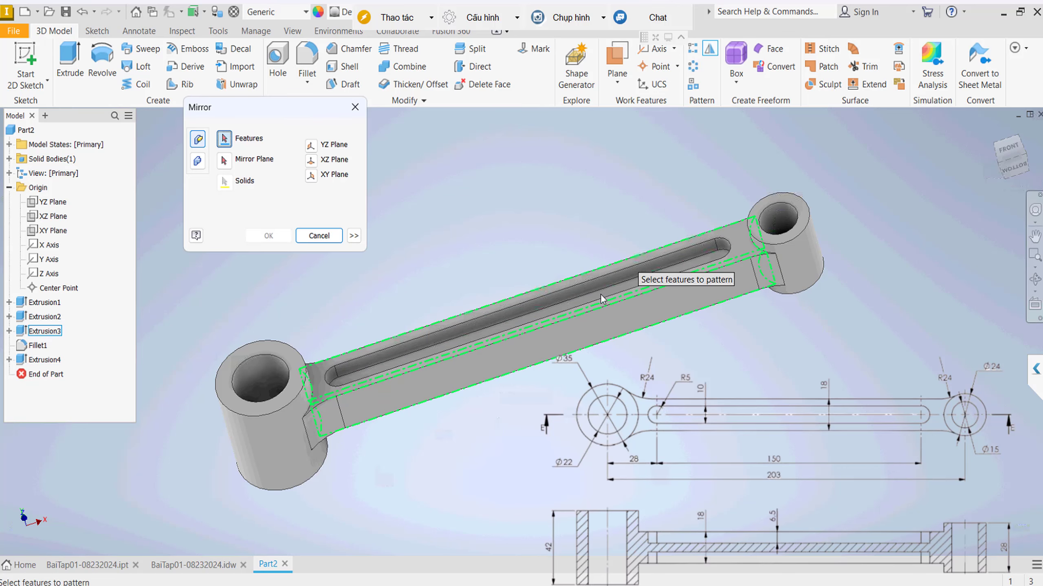
pyautogui.click(595, 289)
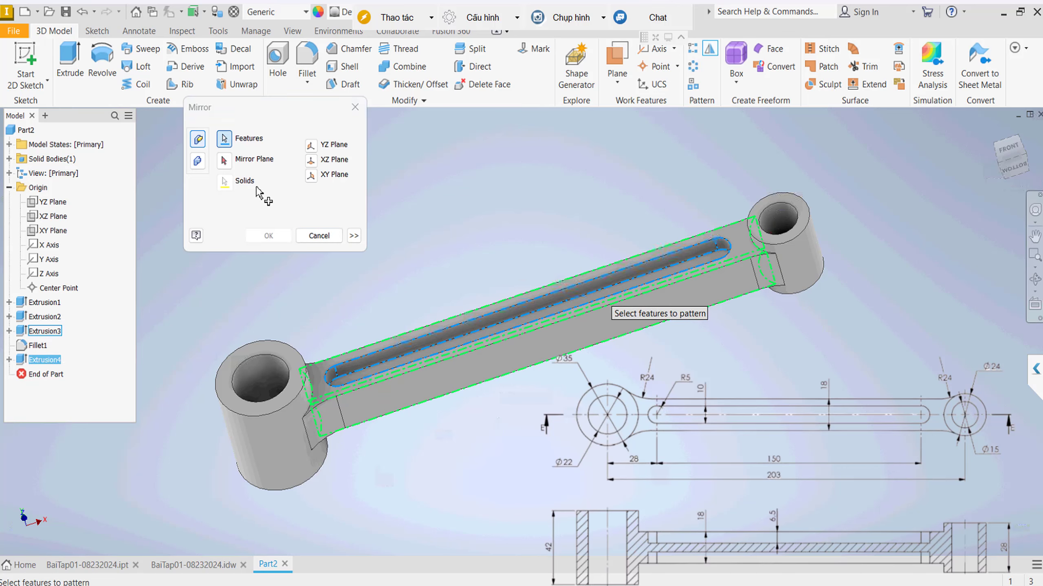
pyautogui.click(225, 161)
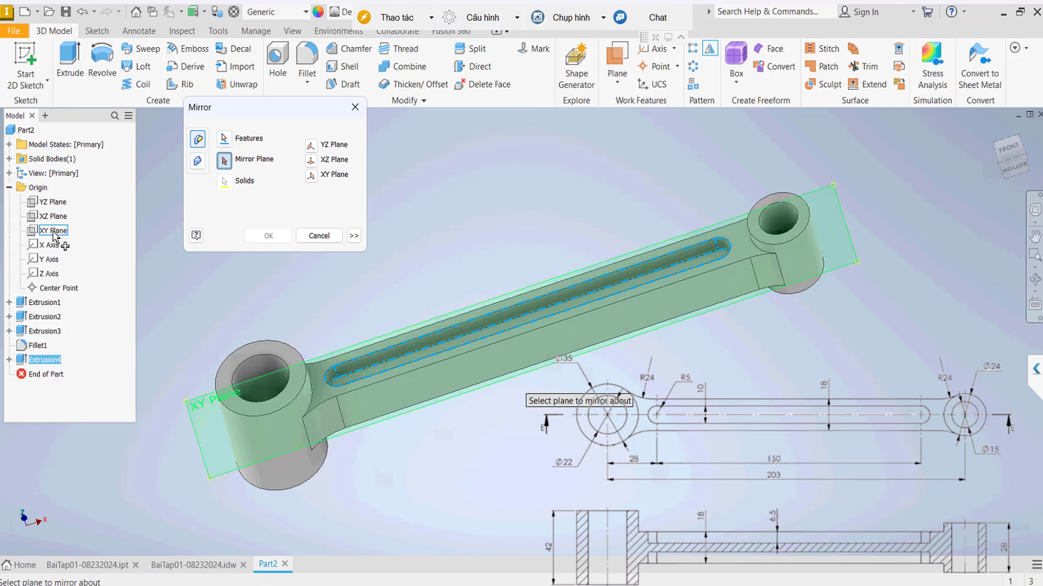
pyautogui.click(54, 232)
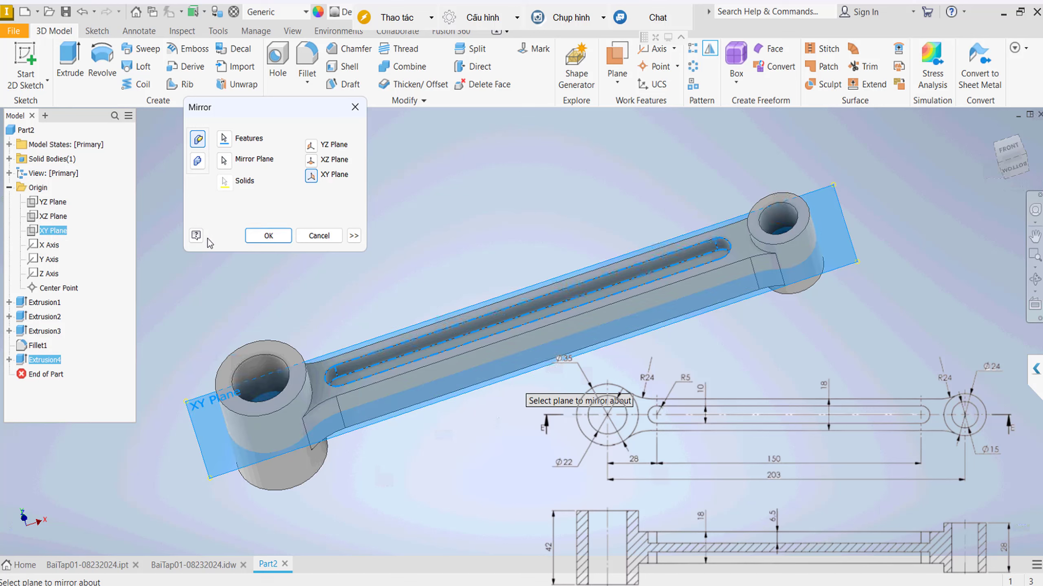
pyautogui.click(268, 235)
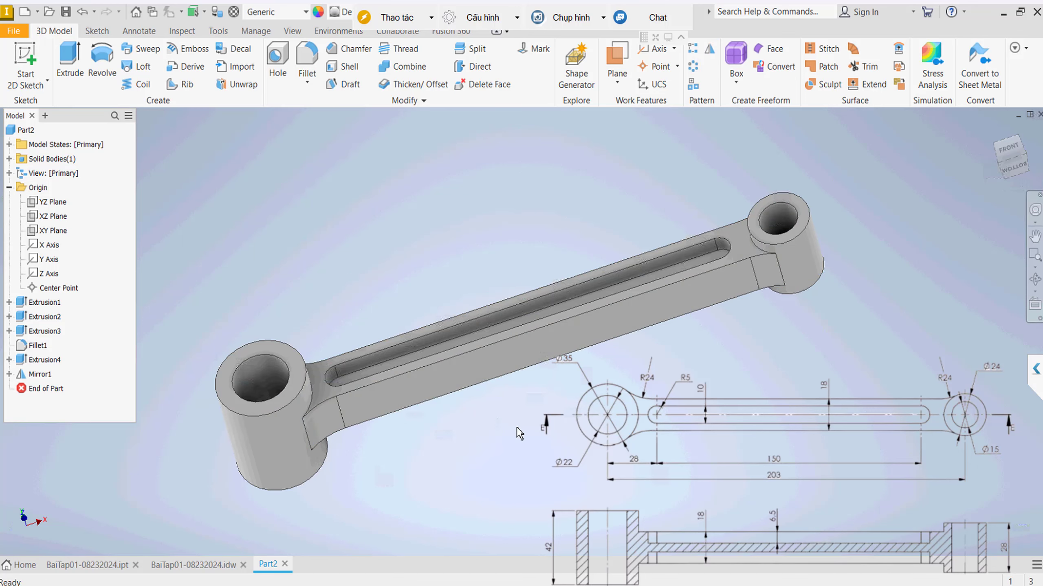
# Save the current isometric view as the home view, fitted to view
pyautogui.moveTo(474, 363)
pyautogui.keyDown('shift'); pyautogui.mouseDown(button='middle')
pyautogui.moveTo(466, 329)
pyautogui.moveTo(462, 353)
pyautogui.moveTo(476, 340)
pyautogui.mouseUp(button='middle'); pyautogui.keyUp('shift')
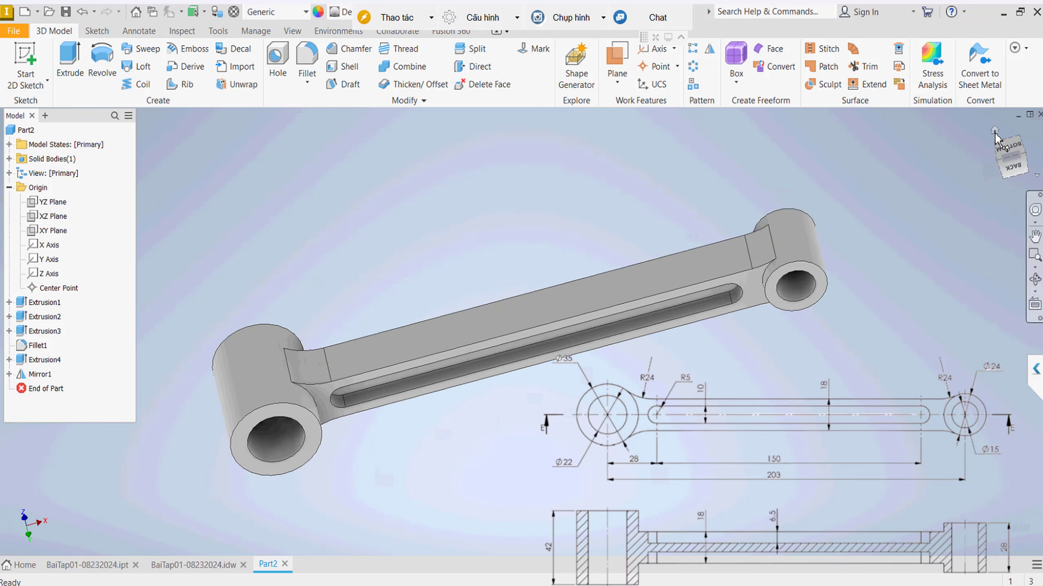
pyautogui.click(994, 130)
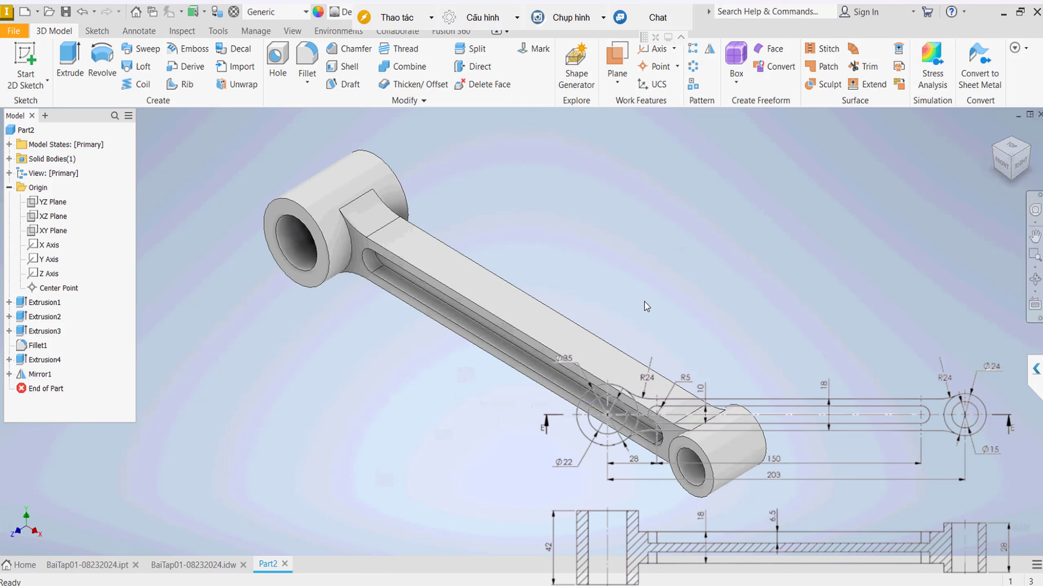
pyautogui.moveTo(680, 311)
pyautogui.keyDown('shift'); pyautogui.mouseDown(button='middle')
pyautogui.moveTo(717, 252)
pyautogui.moveTo(687, 241)
pyautogui.moveTo(634, 251)
pyautogui.moveTo(626, 275)
pyautogui.moveTo(652, 286)
pyautogui.mouseUp(button='middle'); pyautogui.keyUp('shift')
pyautogui.moveTo(1010, 157)
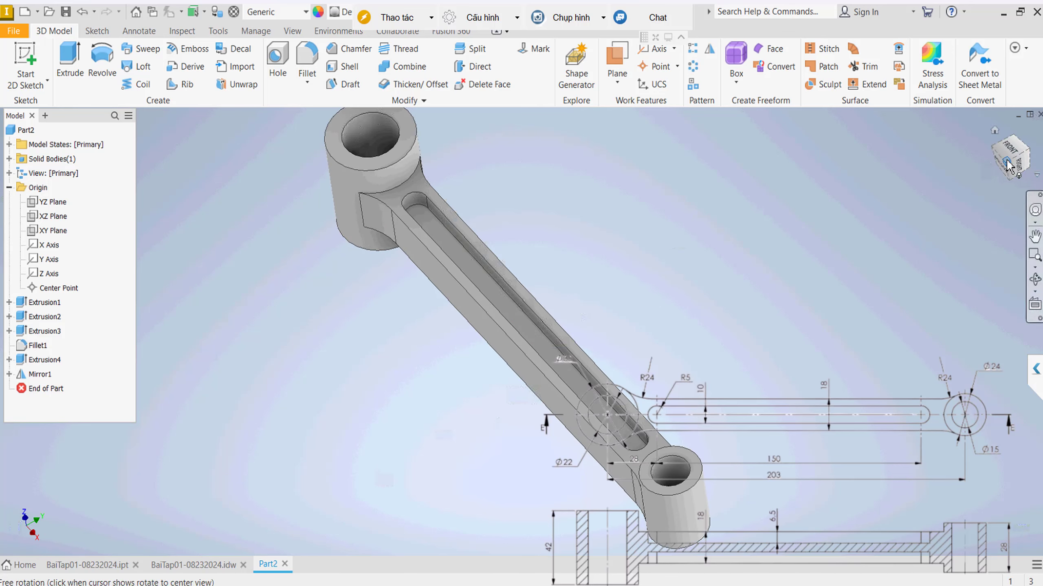
pyautogui.click(1006, 165)
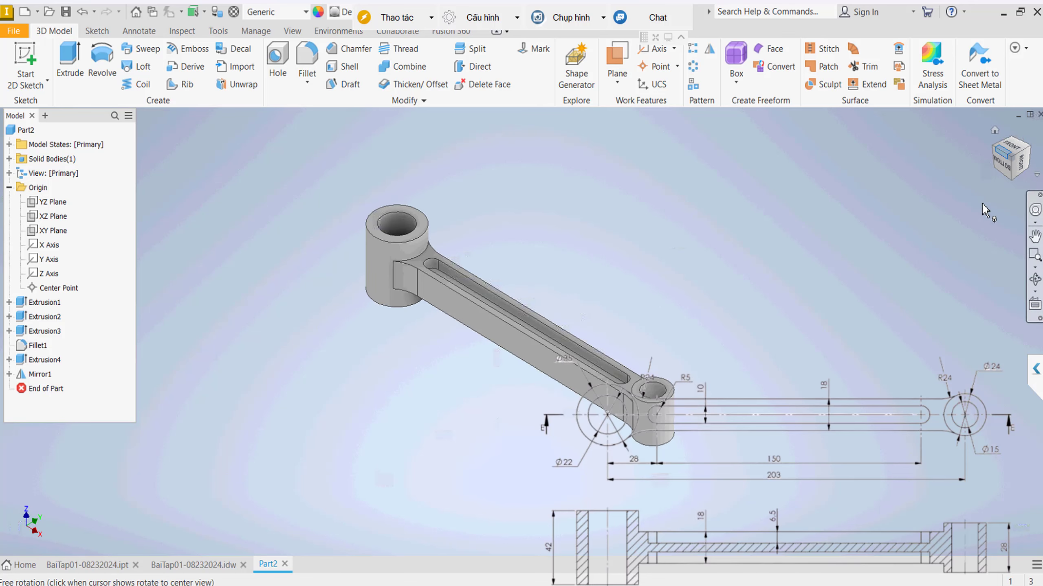
pyautogui.click(1036, 177)
pyautogui.moveTo(981, 251)
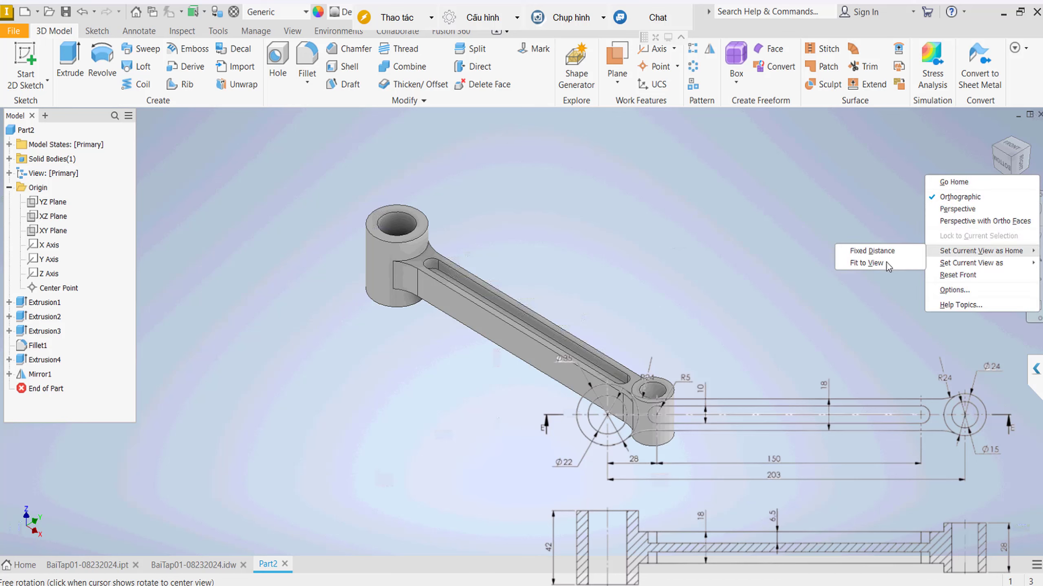
pyautogui.click(886, 264)
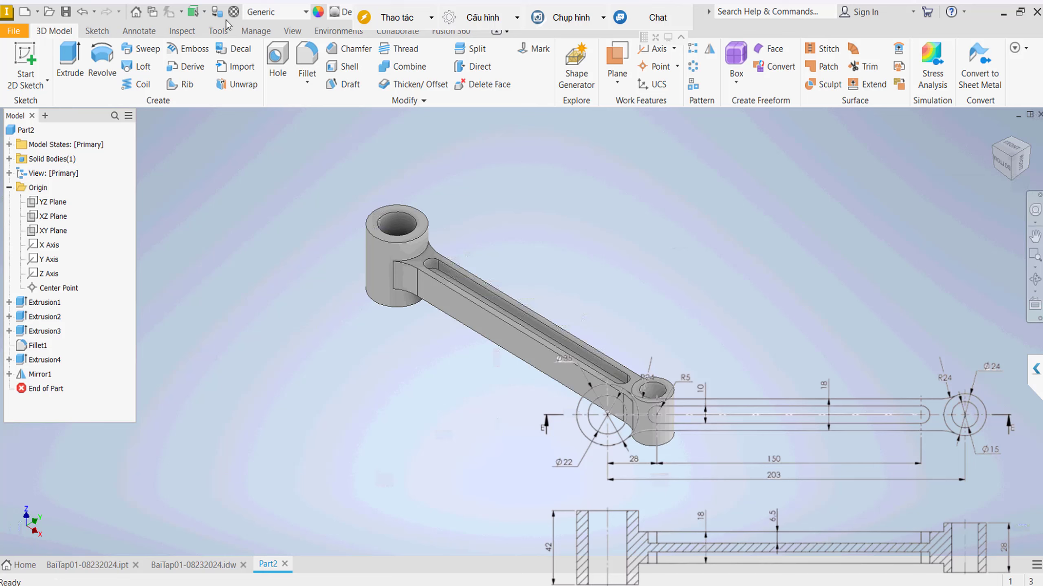
# Assign Stainless Steel as the connecting rod's material
pyautogui.click(269, 16)
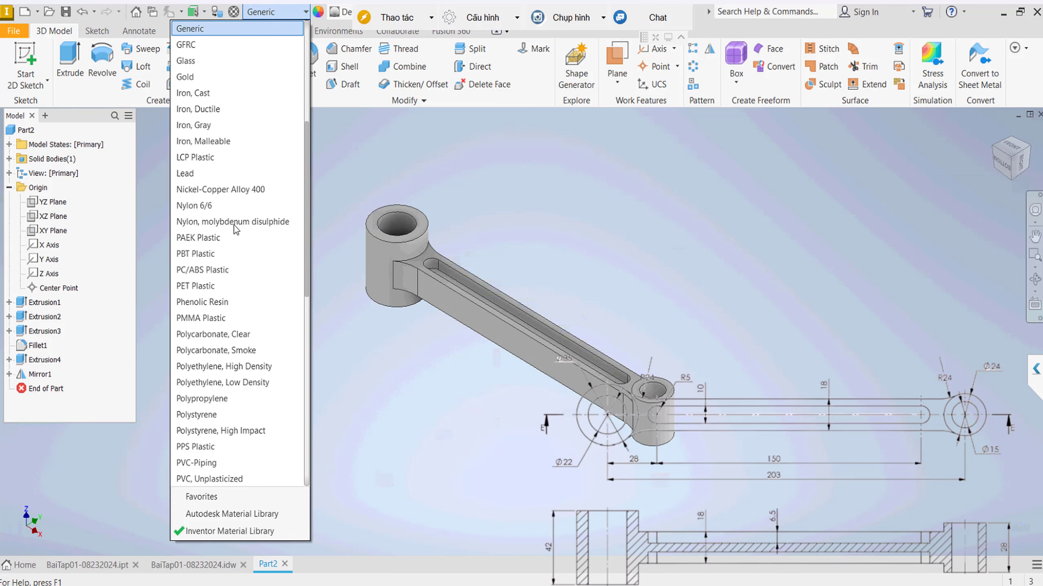
pyautogui.scroll(-2, 236, 229)
pyautogui.scroll(-1, 226, 257)
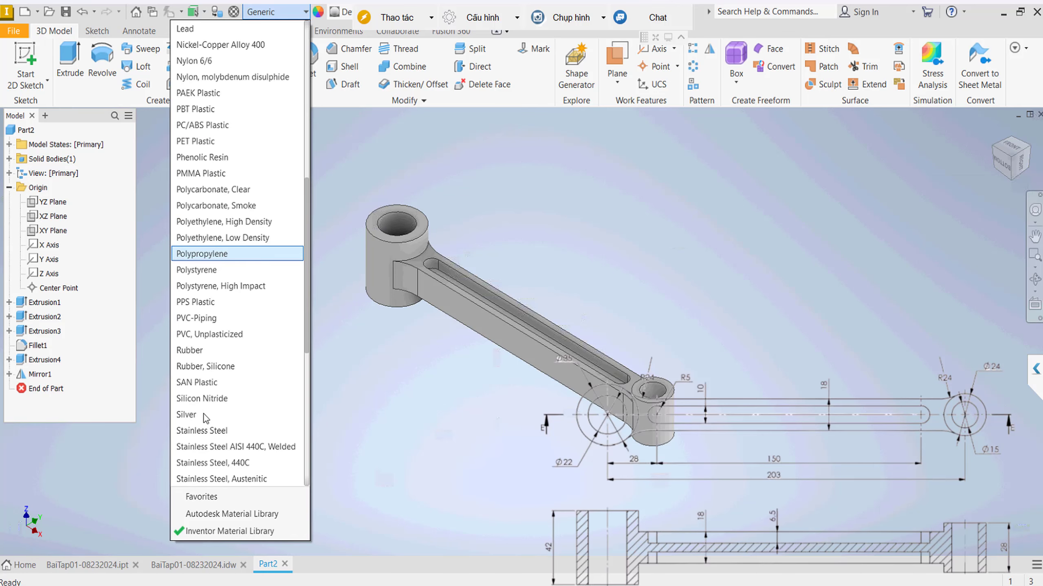
pyautogui.click(213, 430)
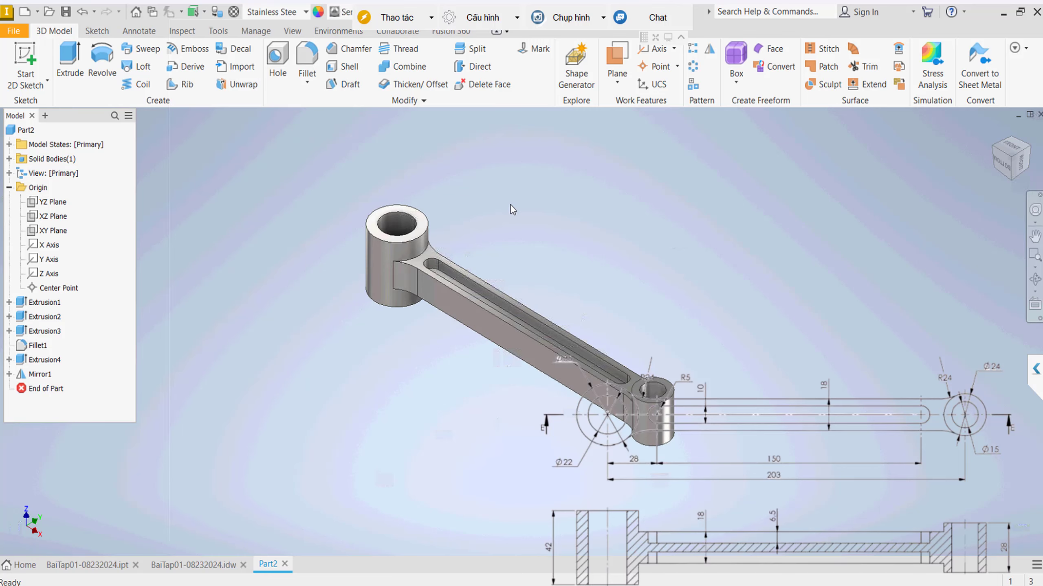
# Save the part as BaiTap02-08232024.ipt
pyautogui.hotkey('ctrl', 's')
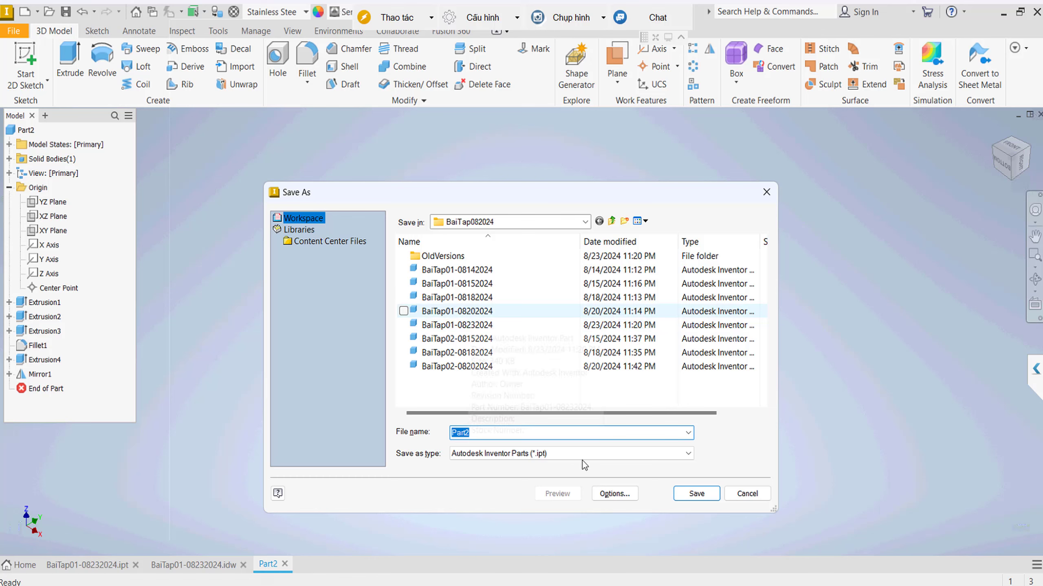
pyautogui.click(457, 325)
pyautogui.doubleClick(484, 433)
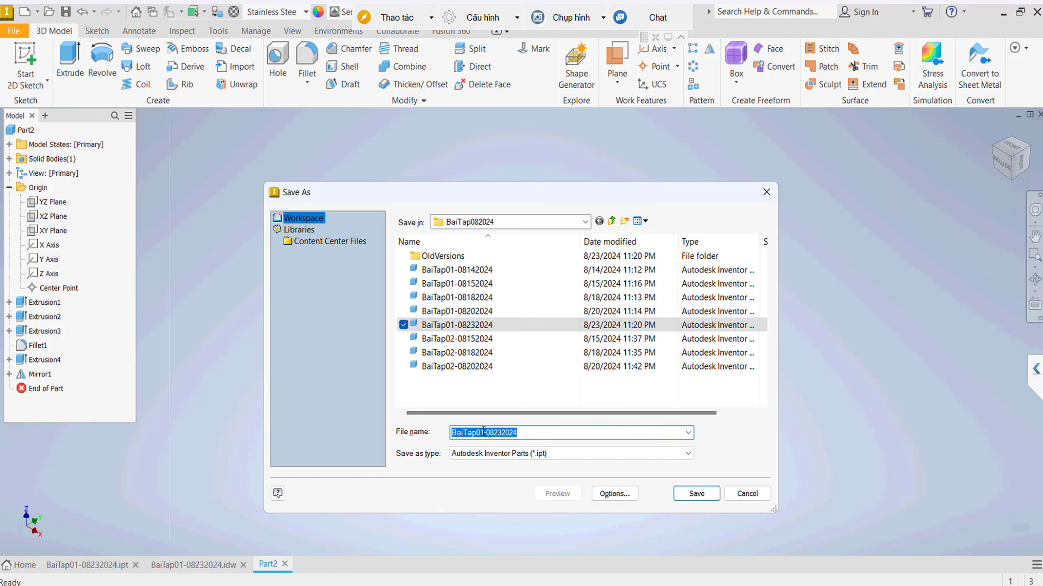
pyautogui.click(483, 433)
pyautogui.press('BackSpace')
pyautogui.write('2')
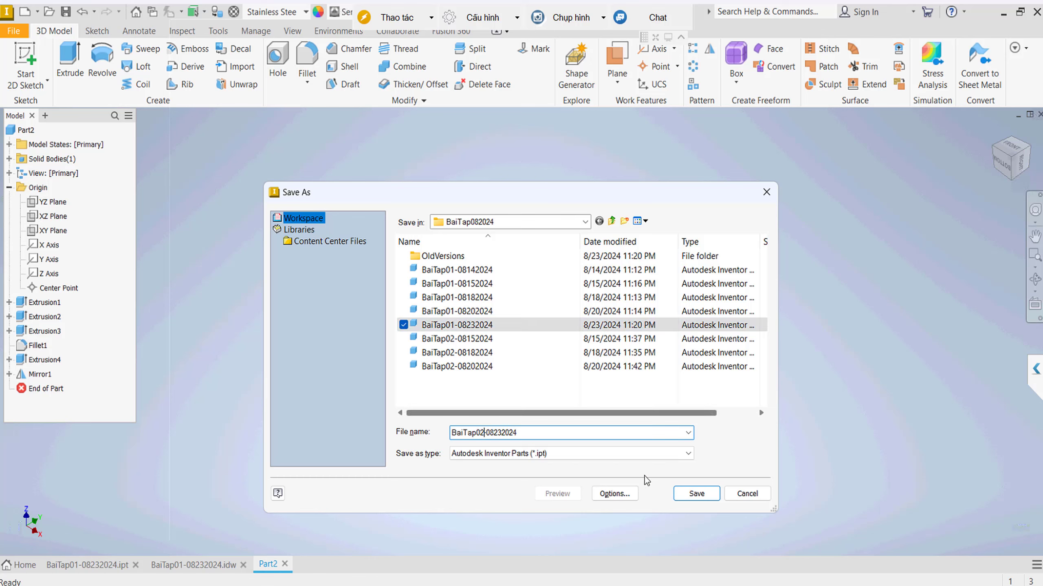
pyautogui.click(692, 494)
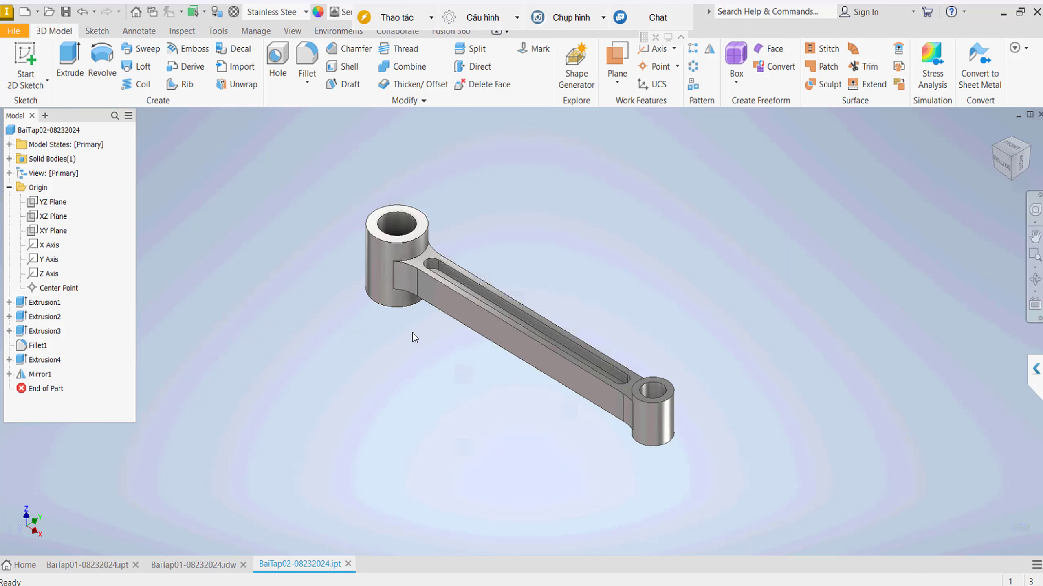
# Create a drawing view of the part from the CongTyA.dwg template
pyautogui.rightClick(45, 130)
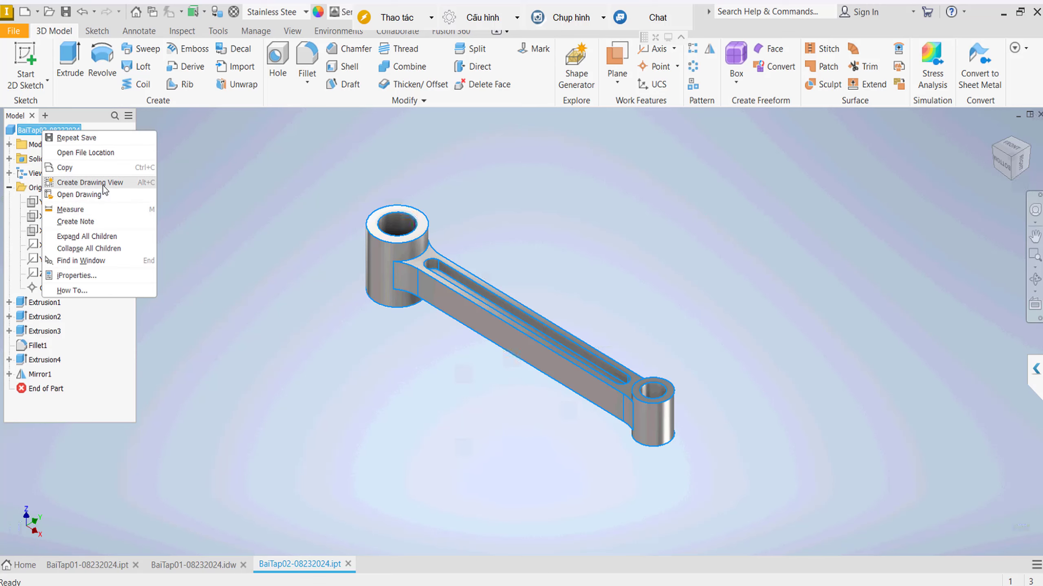
pyautogui.press('Return')
pyautogui.doubleClick(682, 224)
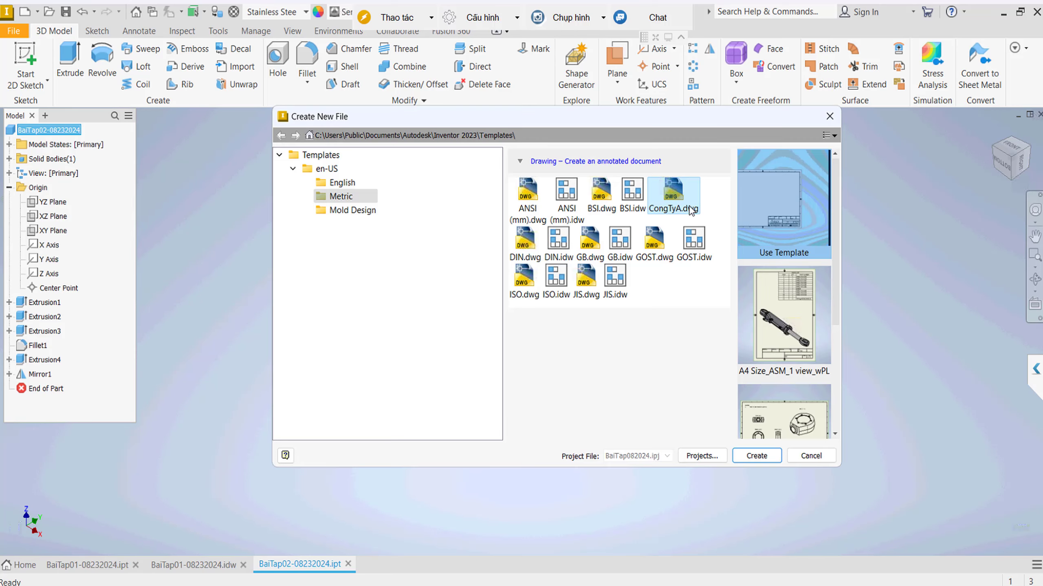
# Accept the style conflict and place a 1/1 top view of the rod near the sheet top
pyautogui.click(500, 361)
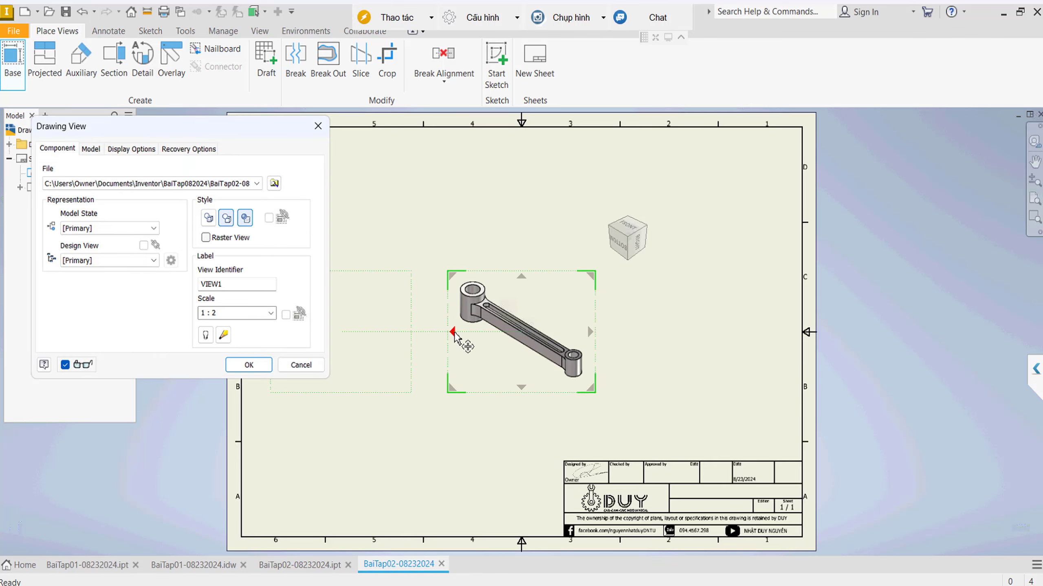
pyautogui.press('Escape')
pyautogui.write('1/1')
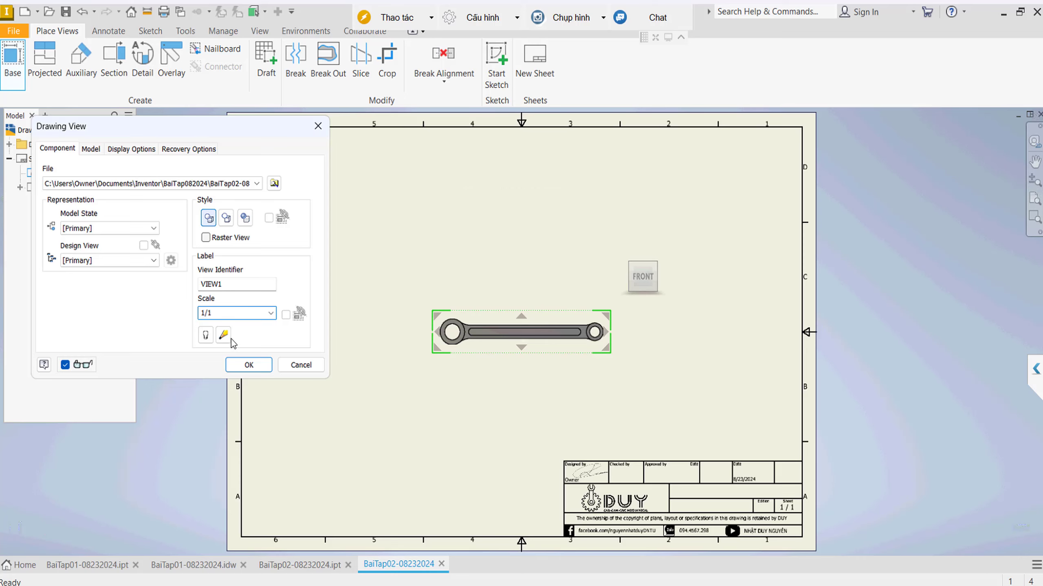
pyautogui.click(248, 365)
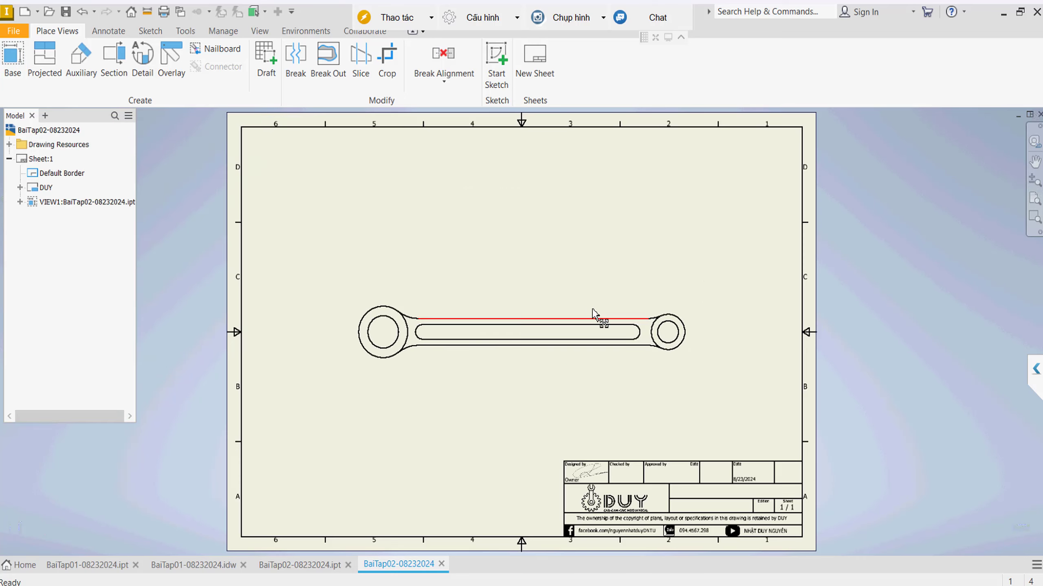
pyautogui.moveTo(625, 276); pyautogui.dragTo(615, 196)
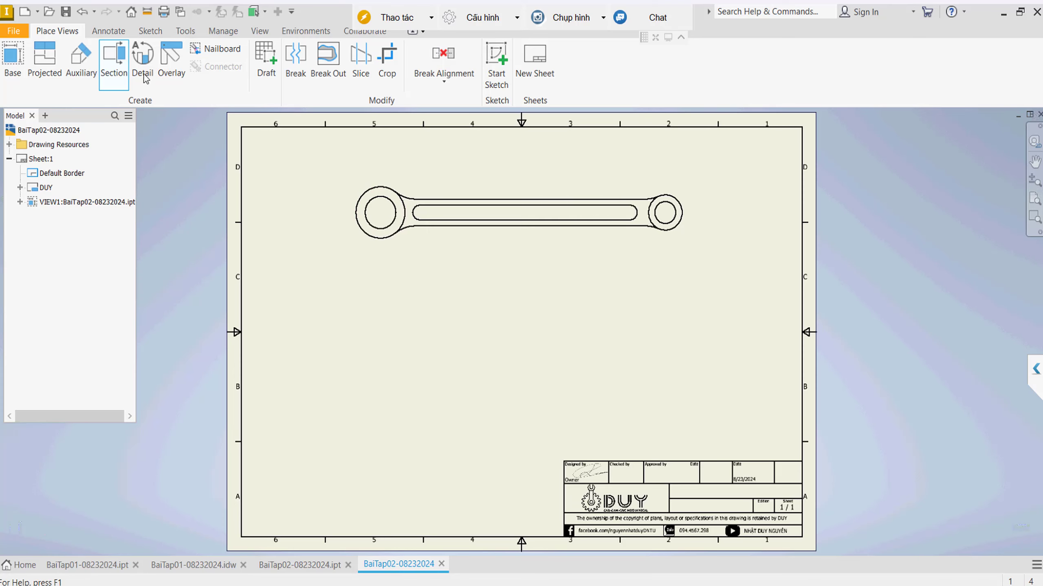
# Cut section E-E lengthwise through the top view, place it below, and move its label beneath
pyautogui.click(114, 85)
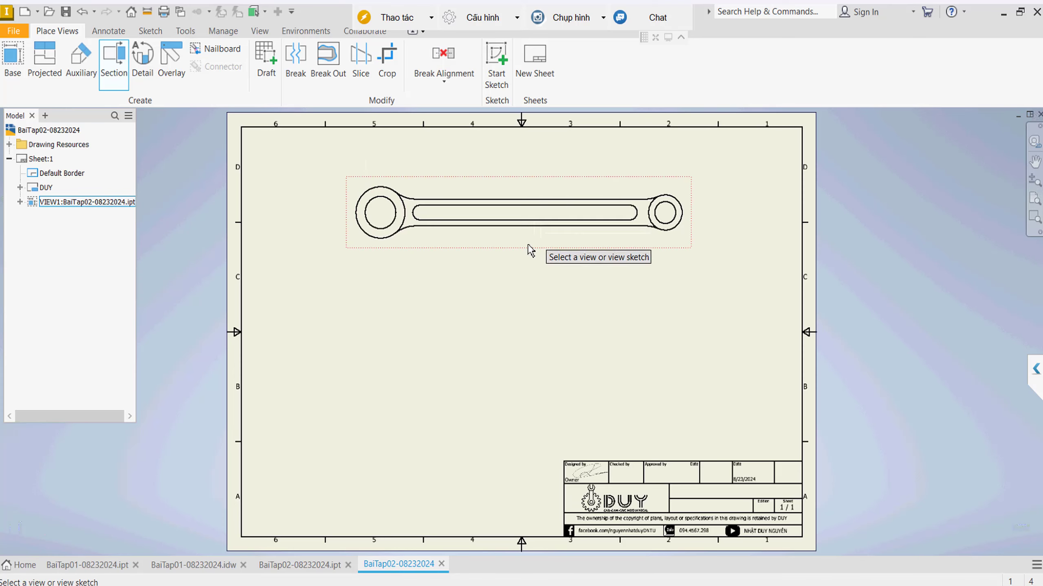
pyautogui.click(530, 243)
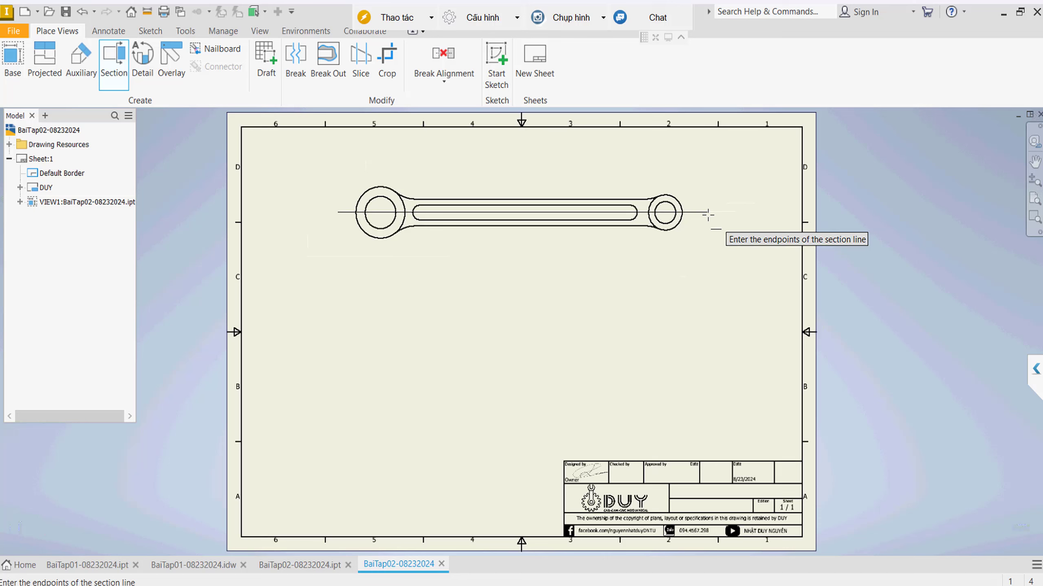
pyautogui.click(708, 214)
pyautogui.rightClick(713, 196)
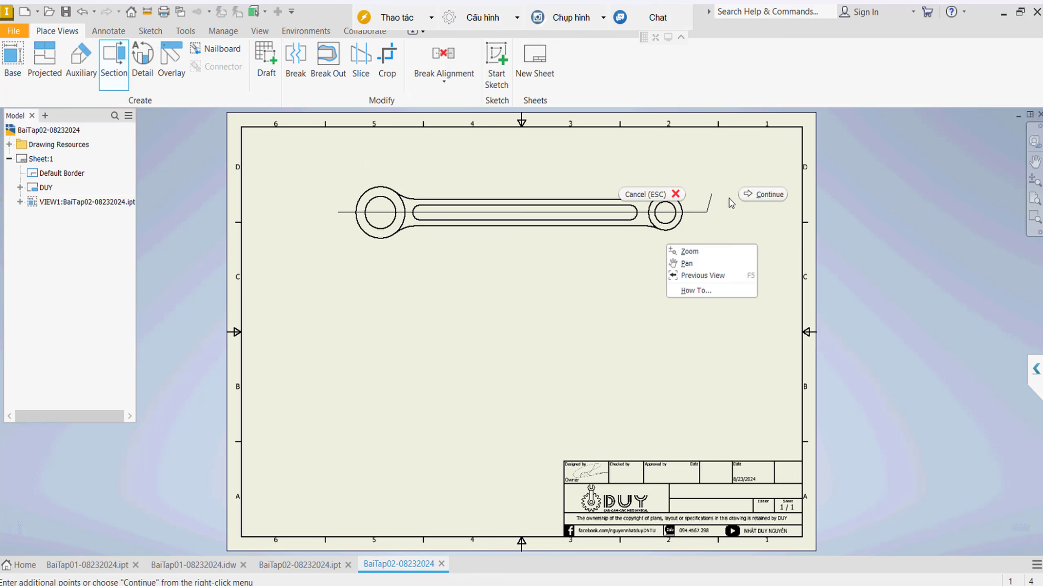
pyautogui.click(760, 199)
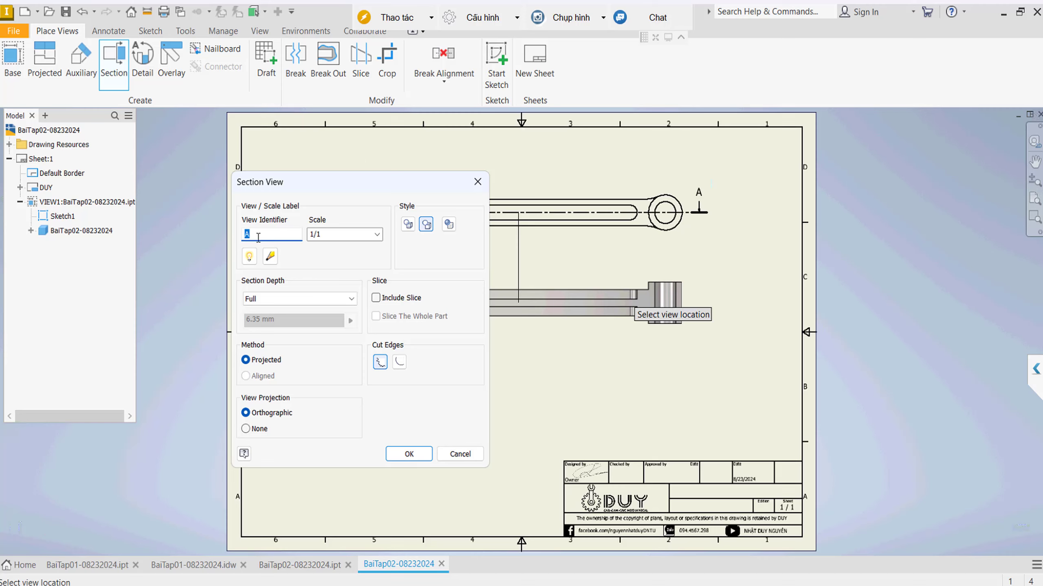
pyautogui.click(409, 454)
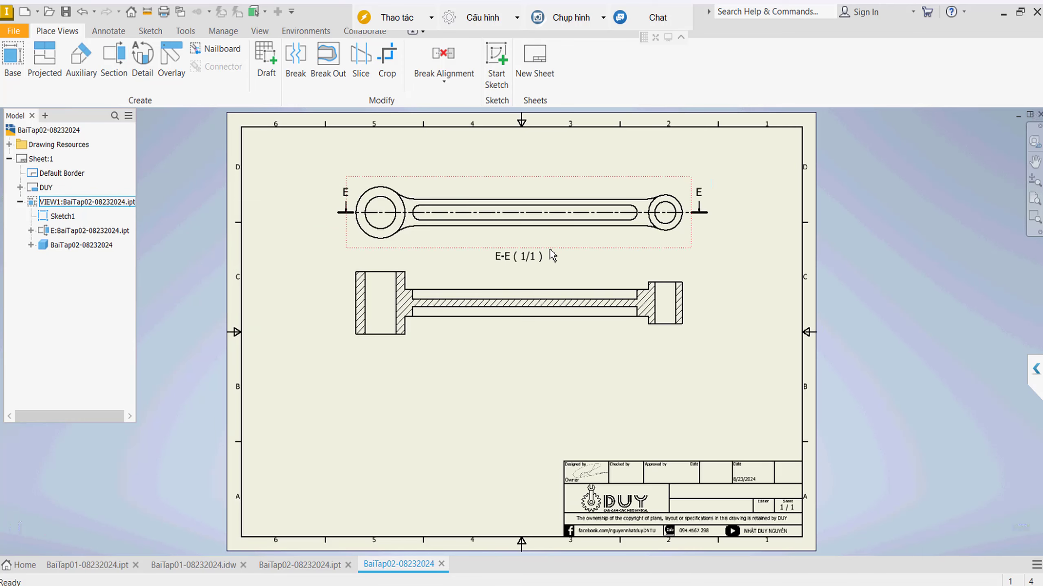
pyautogui.moveTo(547, 263); pyautogui.dragTo(536, 372)
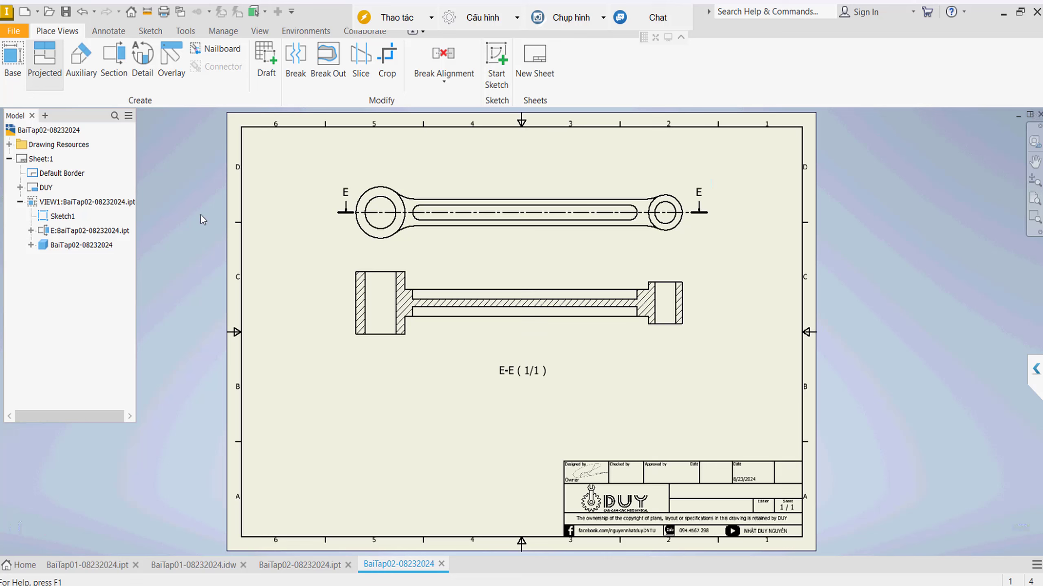
# Project an isometric view from the top view into the sheet's lower-left corner
pyautogui.click(444, 230)
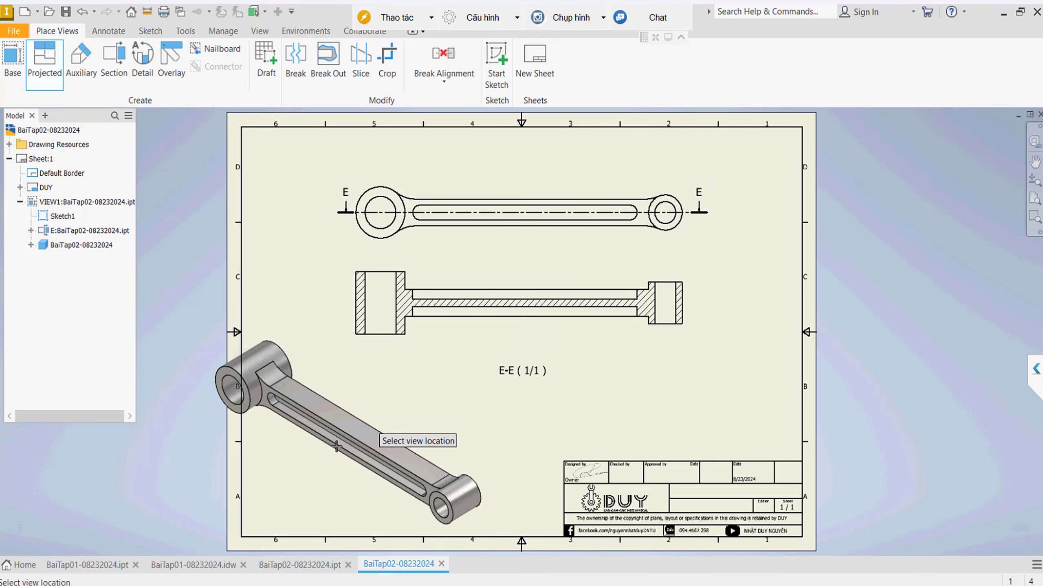
pyautogui.click(336, 446)
pyautogui.rightClick(376, 423)
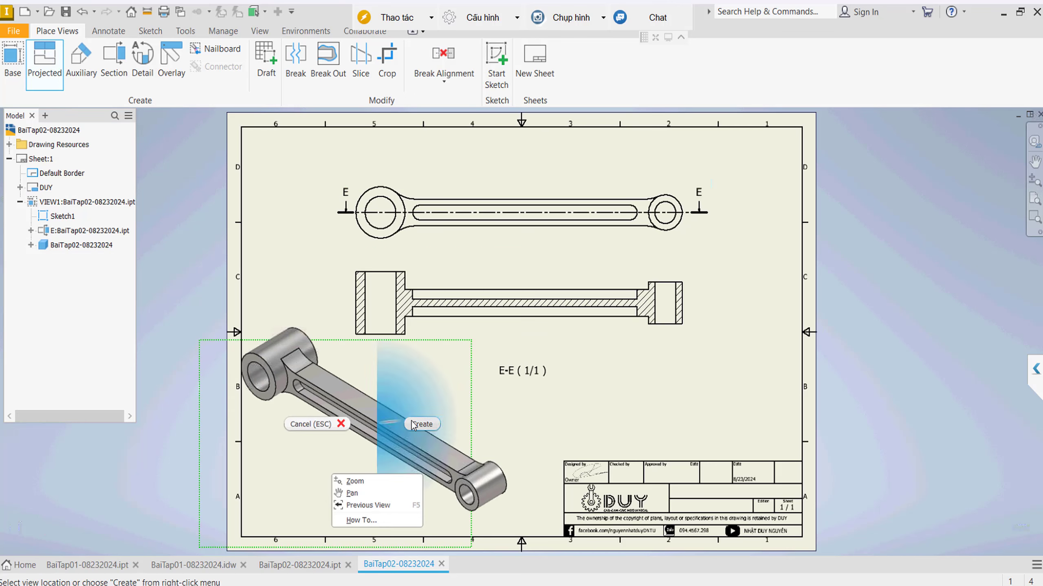
pyautogui.click(412, 423)
# Give the isometric view a shaded style and shift it slightly right
pyautogui.doubleClick(419, 418)
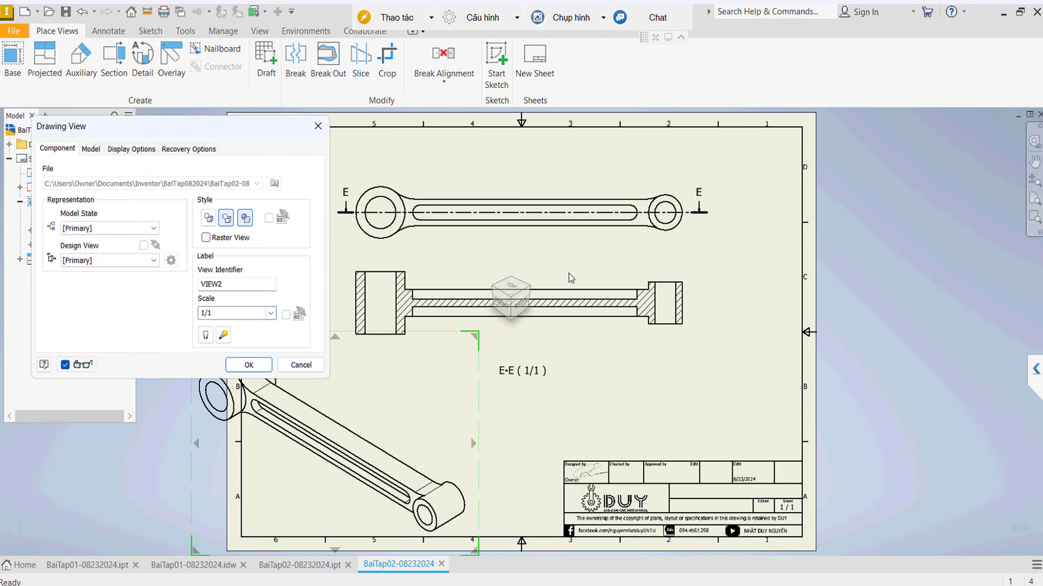
pyautogui.moveTo(510, 298)
pyautogui.click(494, 280)
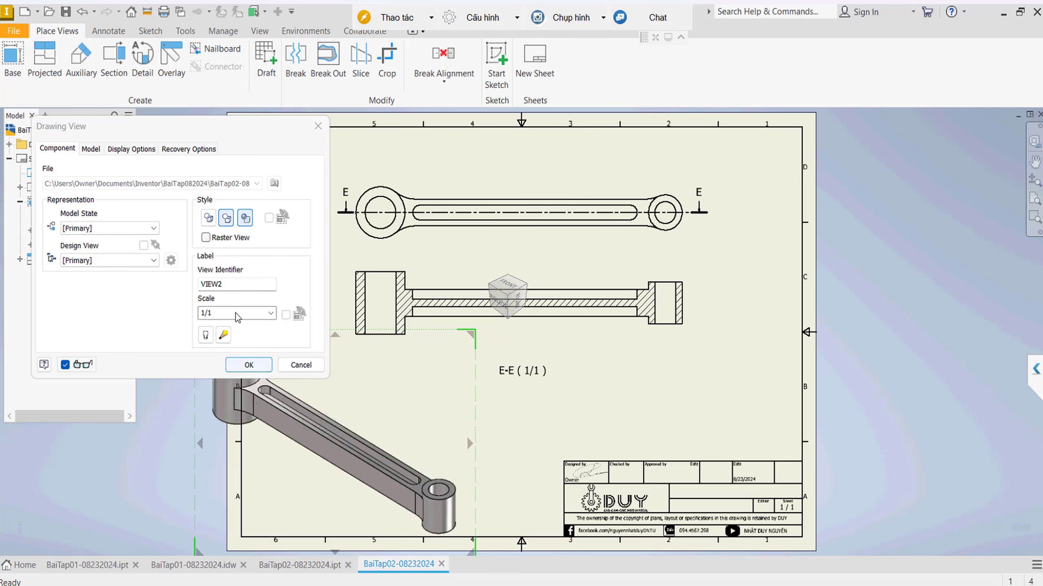
pyautogui.click(248, 367)
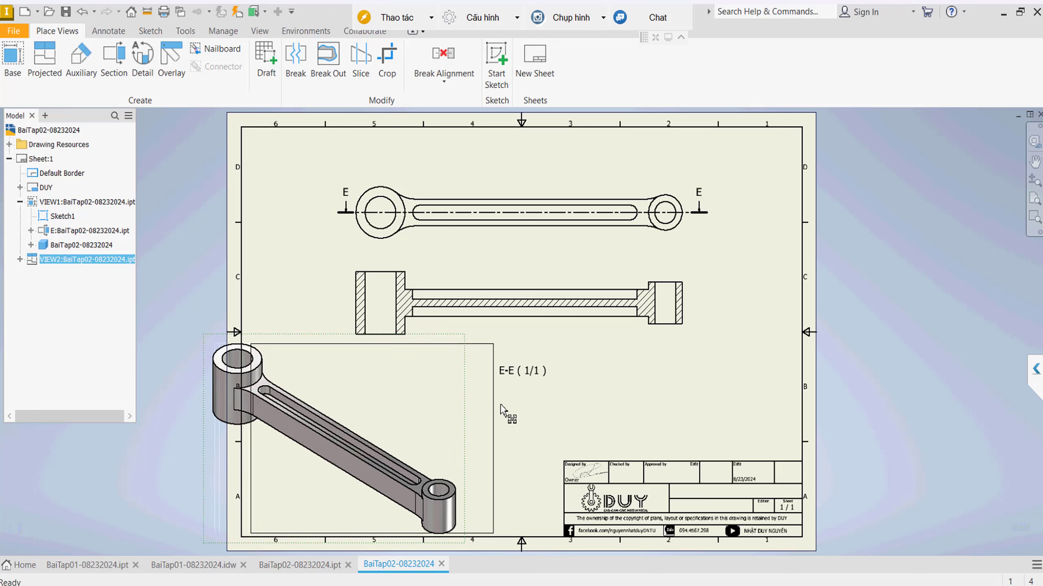
pyautogui.moveTo(497, 411); pyautogui.dragTo(537, 410)
pyautogui.click(678, 360)
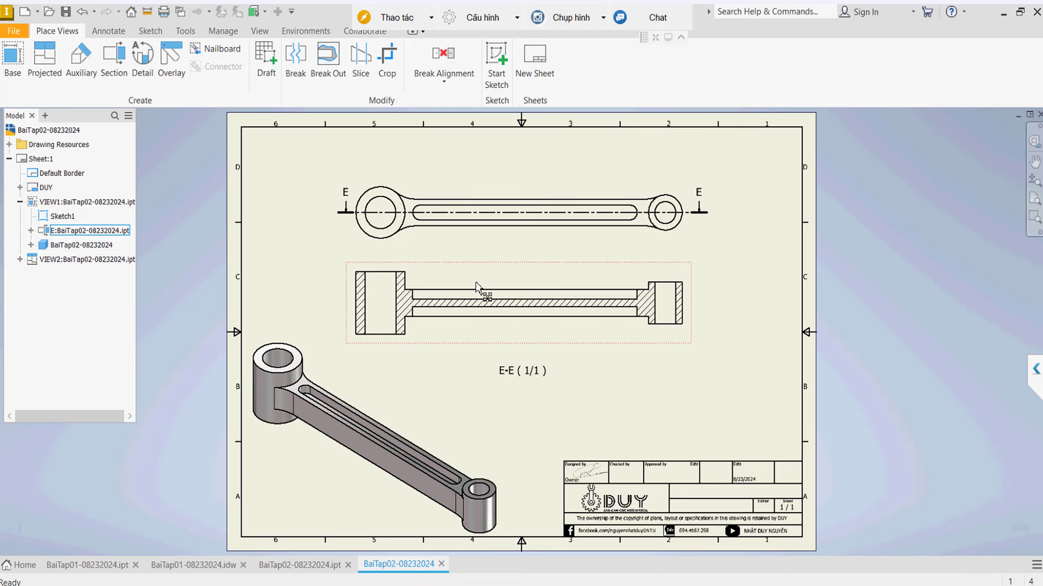
# Add bisector centre lines through the left and right bores of section E-E
pyautogui.scroll(3, 413, 311)
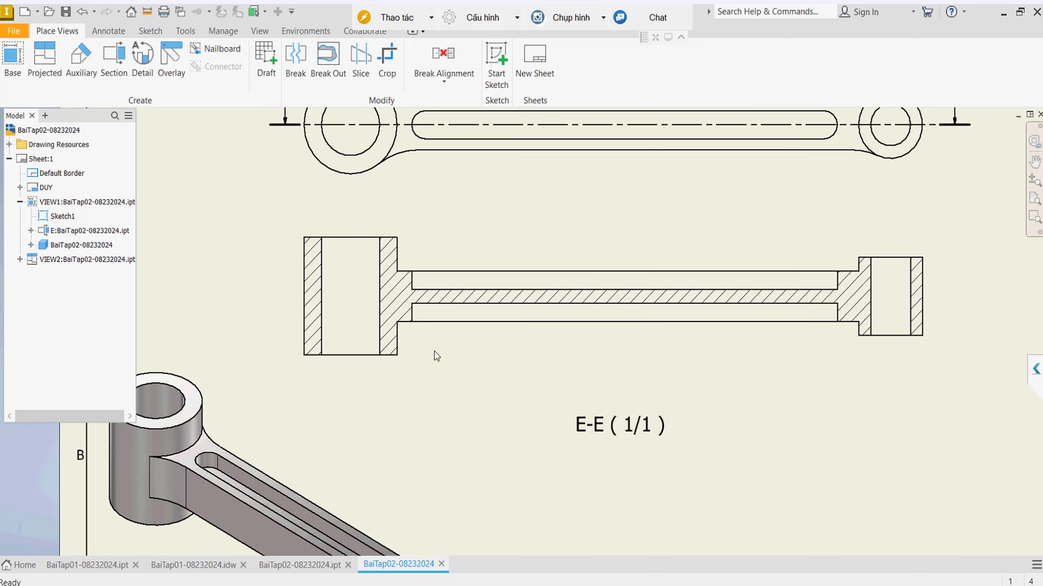
pyautogui.moveTo(437, 356); pyautogui.dragTo(422, 410, button='middle')
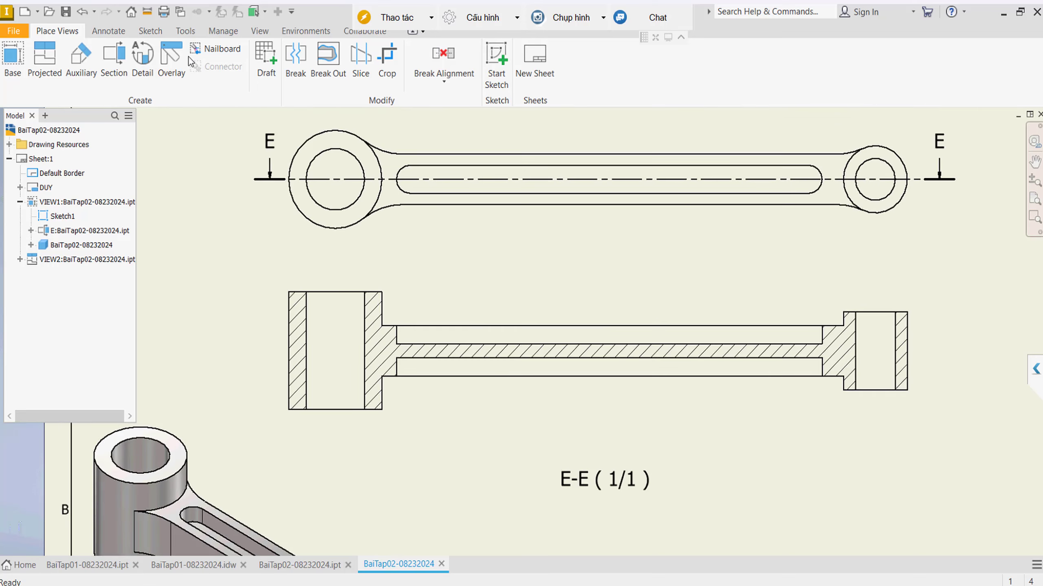
pyautogui.click(119, 36)
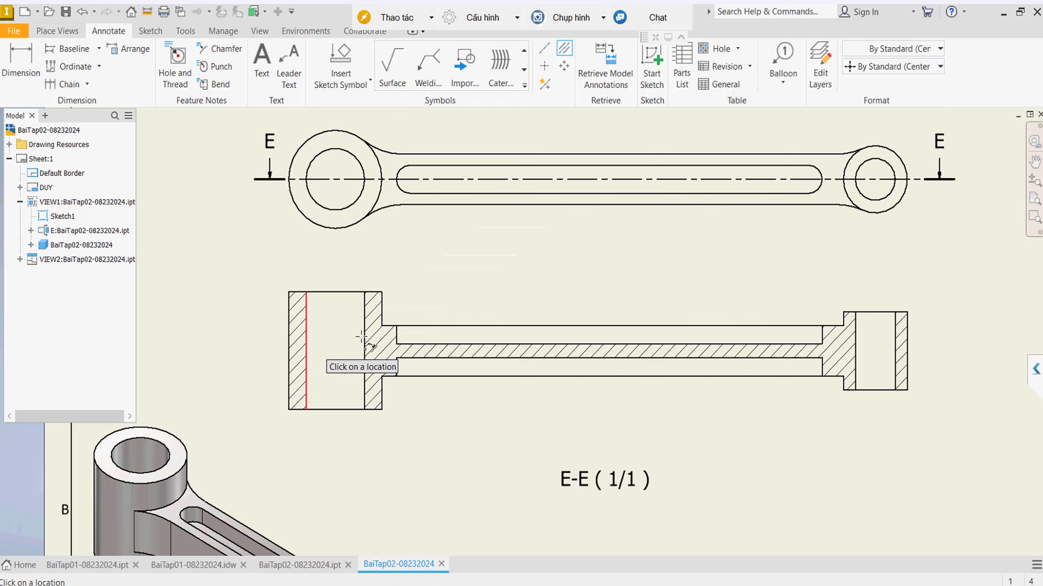
pyautogui.click(305, 345)
pyautogui.click(365, 338)
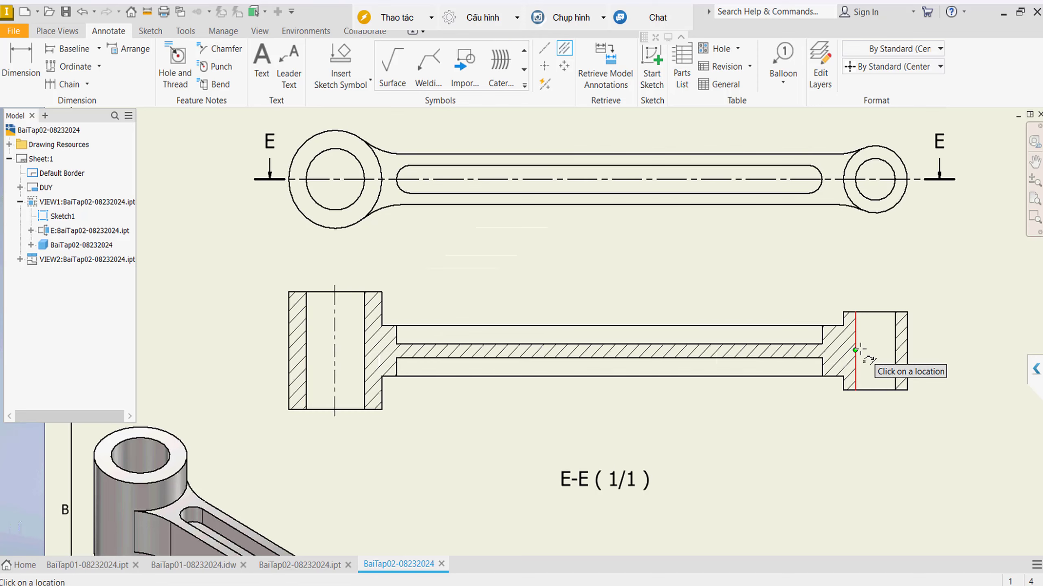
pyautogui.click(855, 357)
pyautogui.click(895, 355)
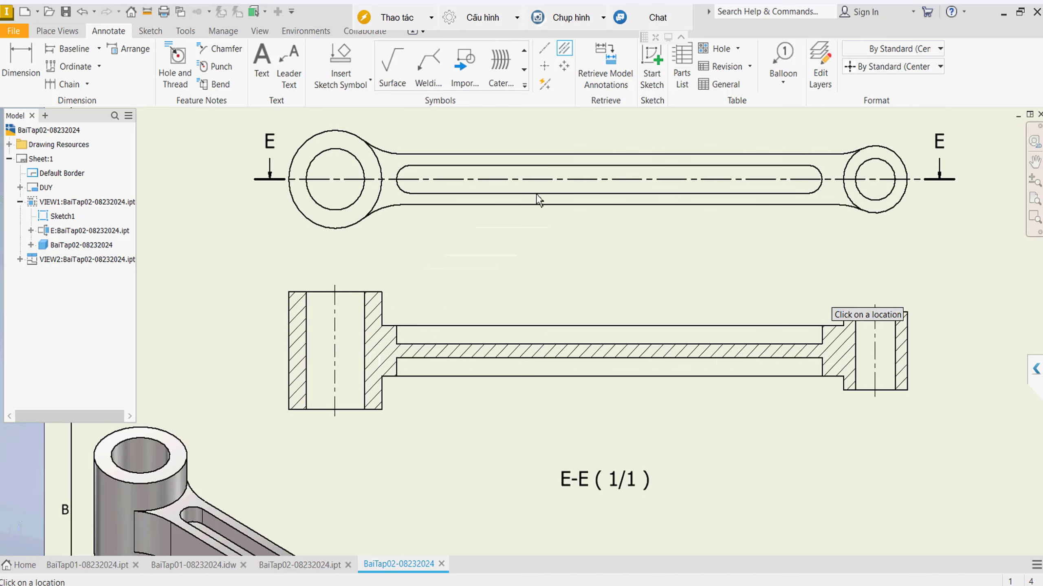
pyautogui.press('Escape')
pyautogui.click(740, 227)
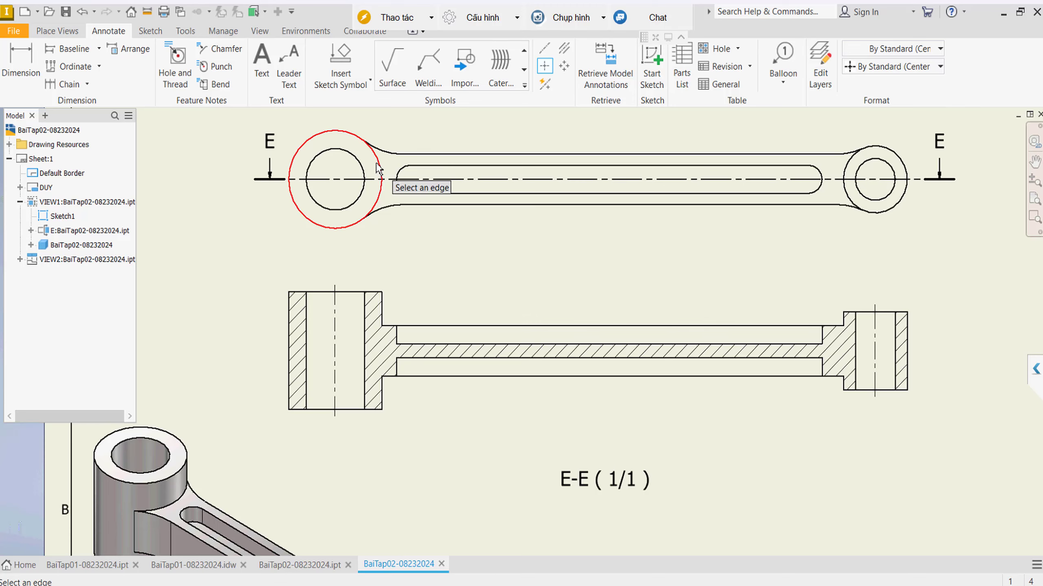
# Add centre marks to both boss circles and slot ends, then lower section E-E slightly
pyautogui.click(381, 172)
pyautogui.click(397, 169)
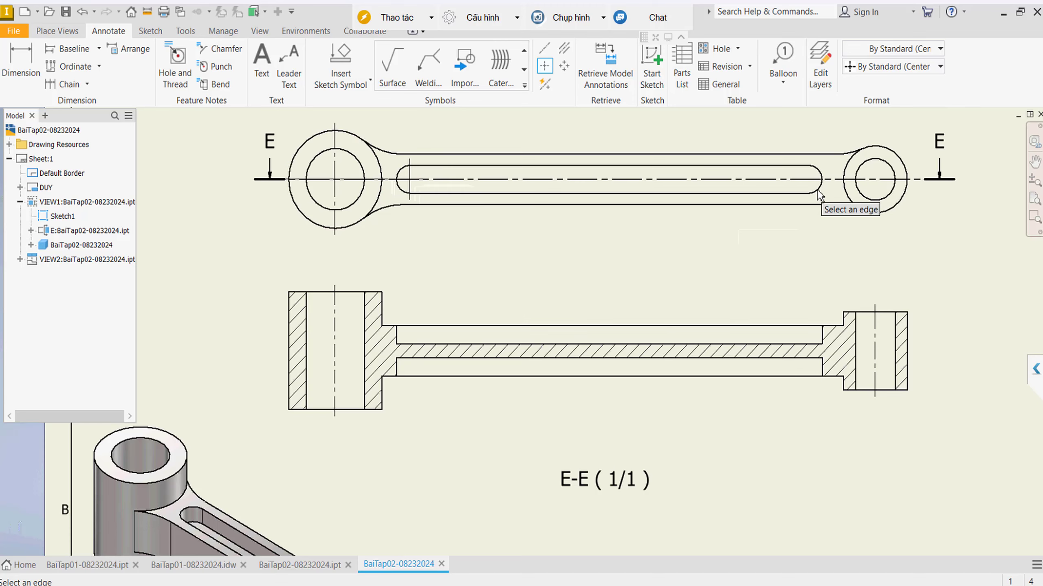
pyautogui.click(869, 198)
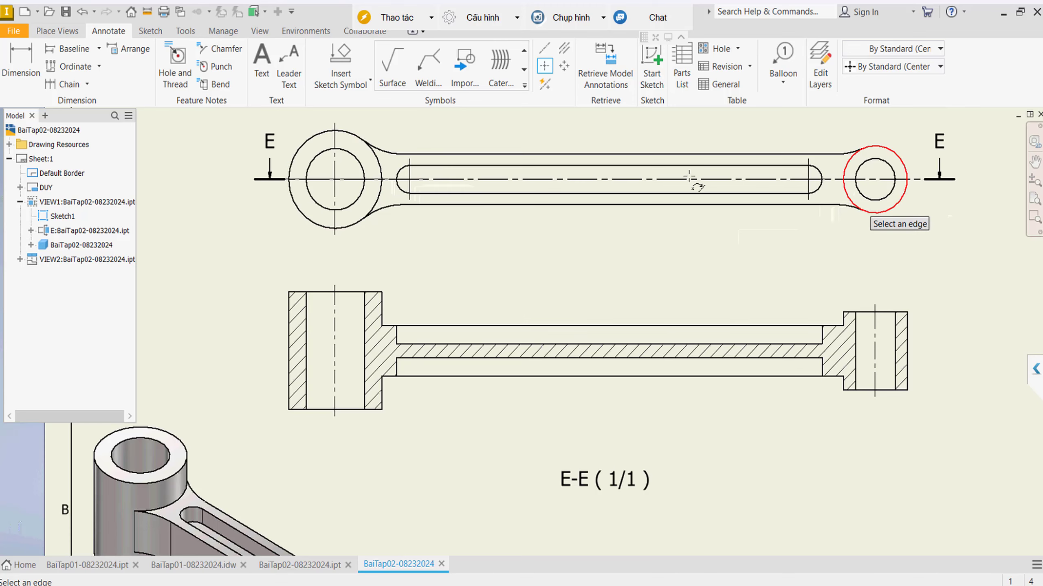
pyautogui.click(856, 205)
pyautogui.press('Escape')
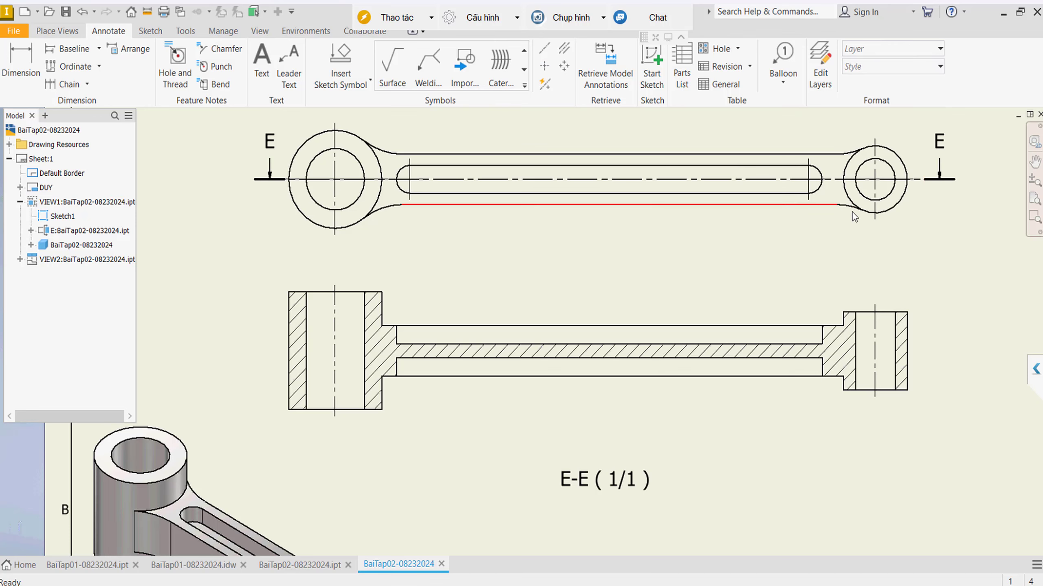
pyautogui.moveTo(657, 253); pyautogui.dragTo(650, 255, button='middle')
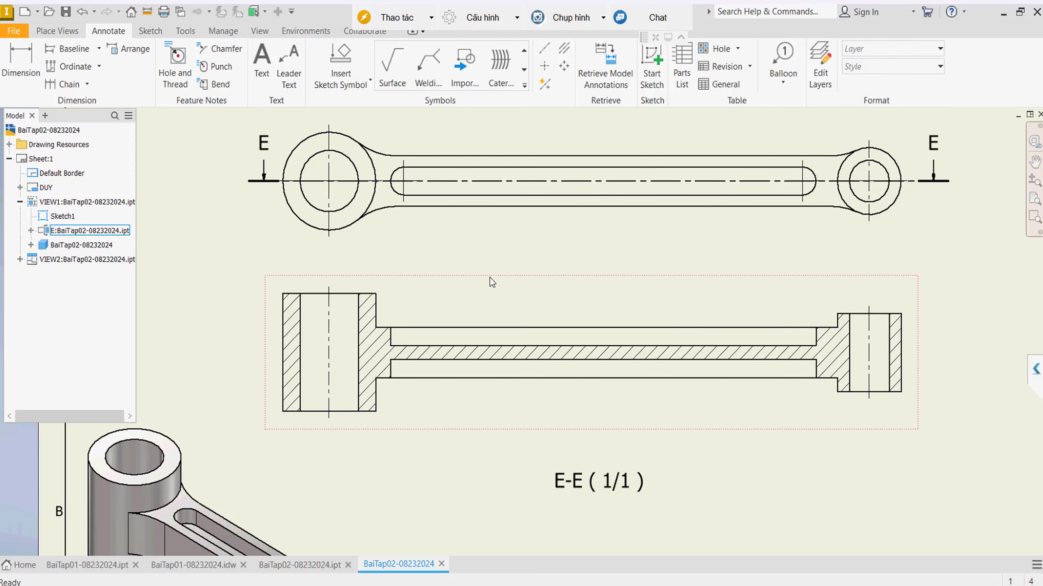
pyautogui.moveTo(489, 280); pyautogui.dragTo(487, 296)
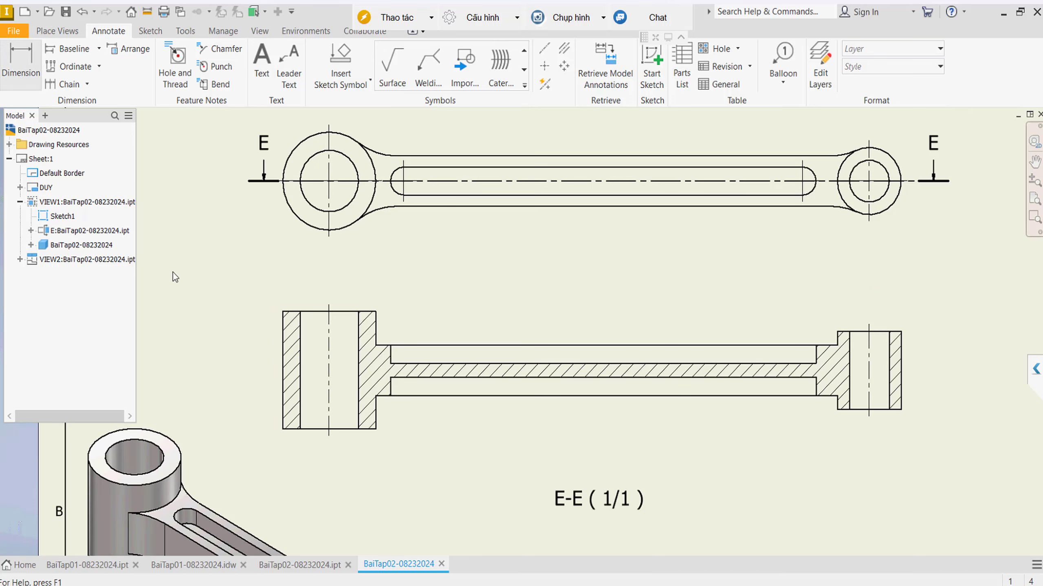
# Dimension section E-E's end heights: 42,00 on the left boss, 28,00 on the right
pyautogui.press('d')
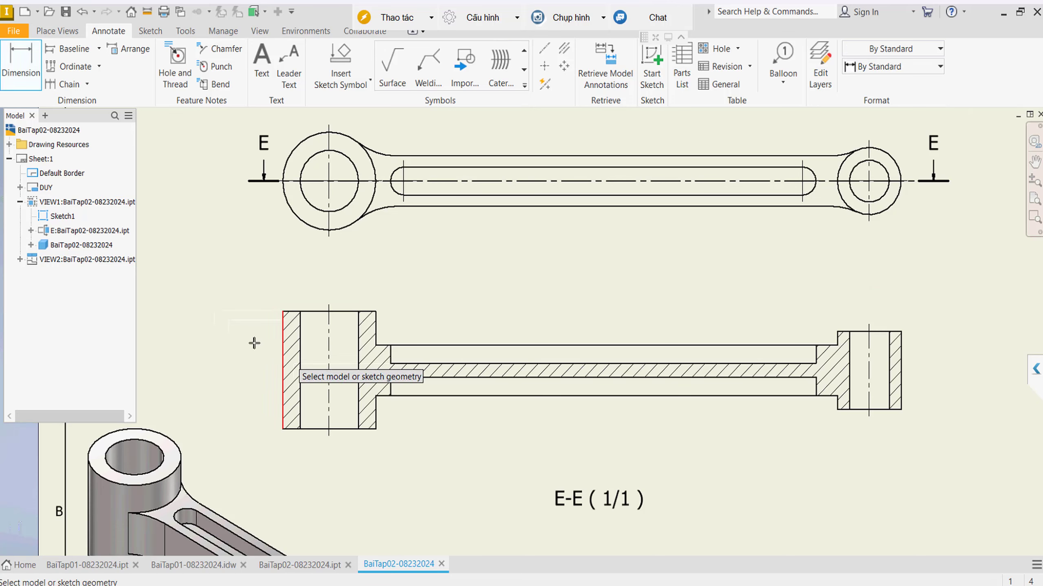
pyautogui.click(282, 343)
pyautogui.click(255, 357)
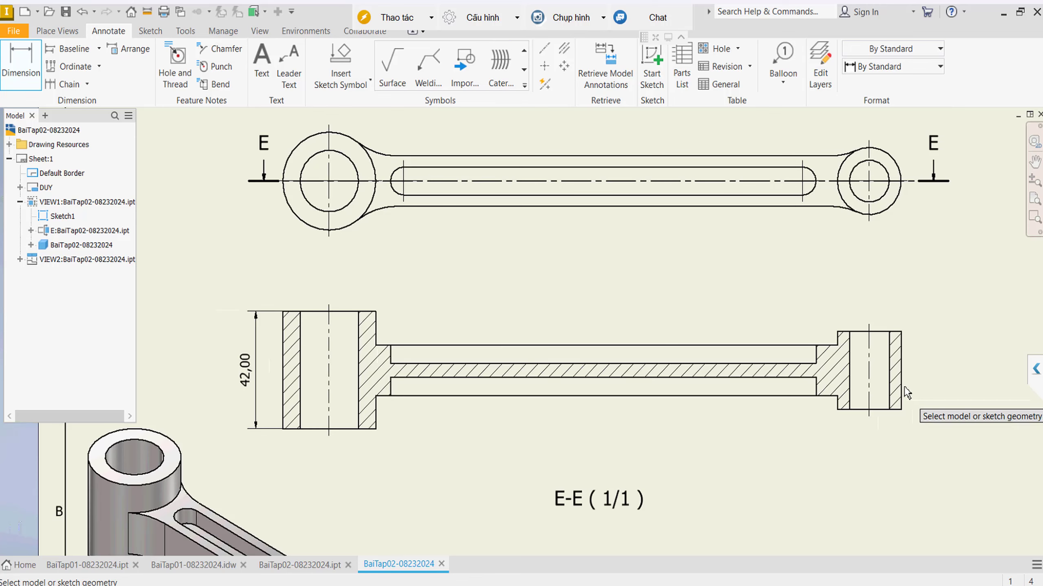
pyautogui.click(902, 388)
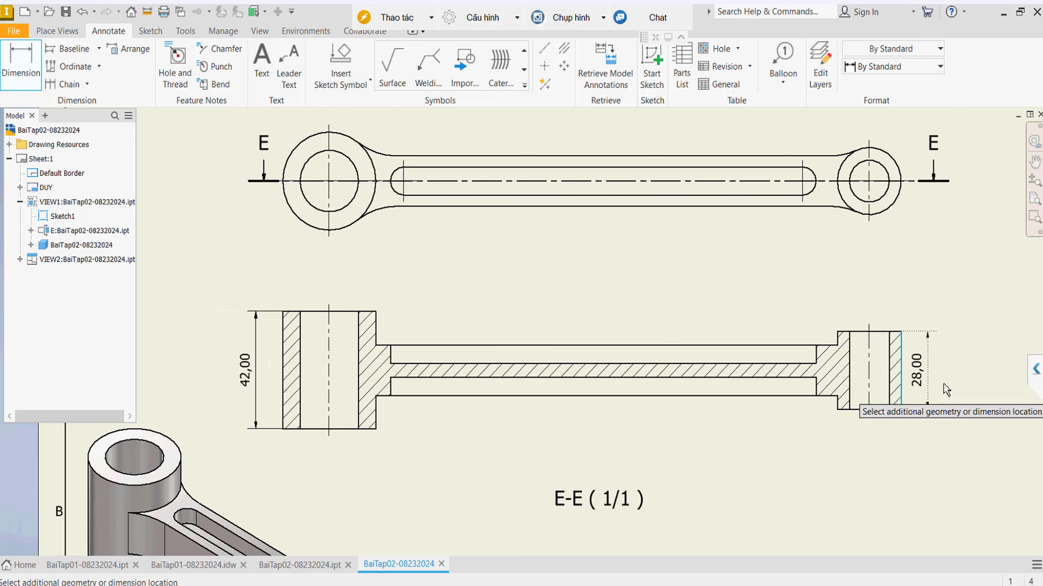
pyautogui.click(952, 354)
pyautogui.press('Escape')
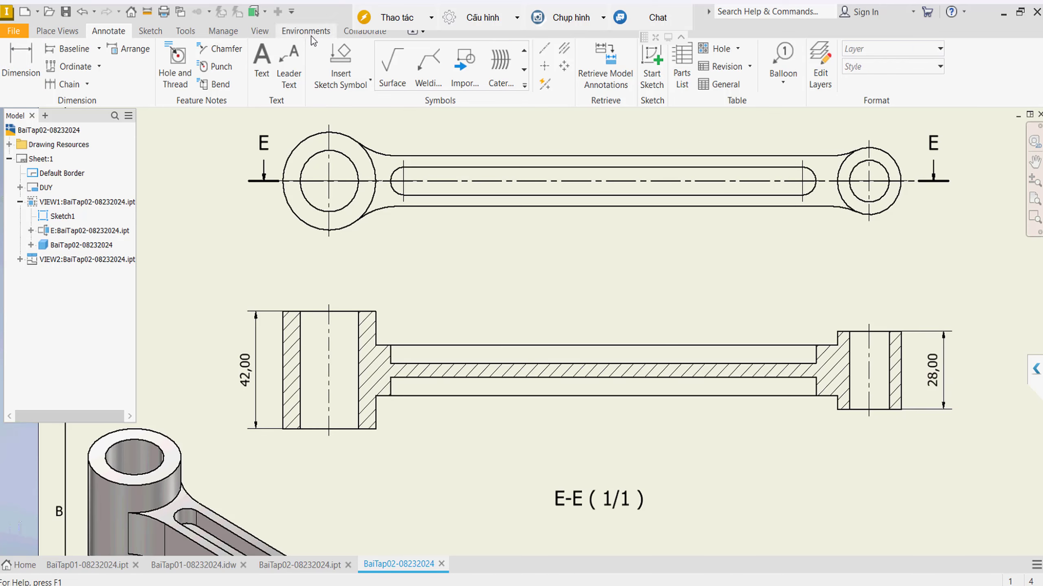
pyautogui.click(310, 37)
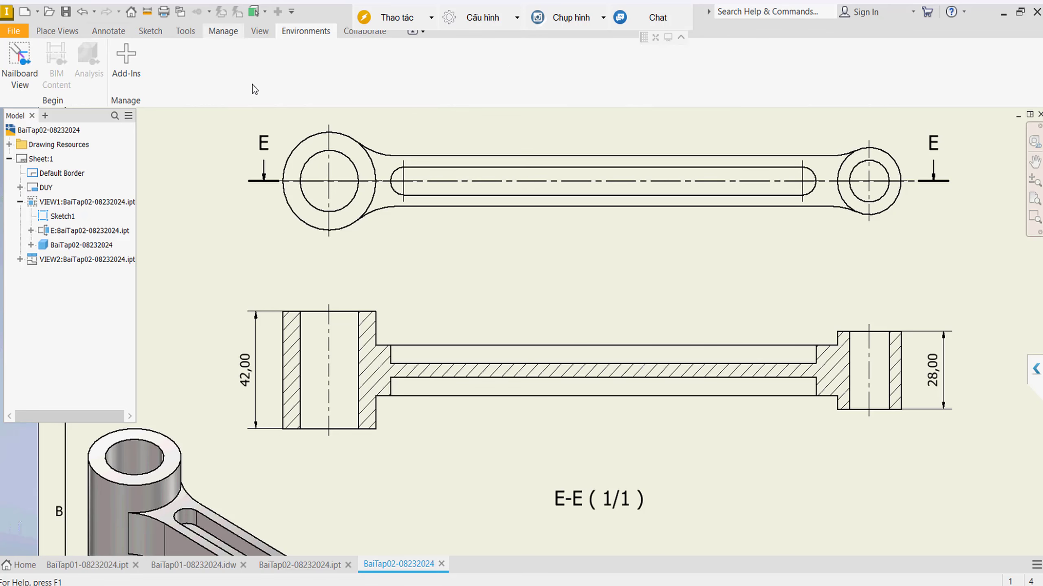
# Set the Default (ISO) dimension style's unit precision to 0, adjust alternate units, and save
pyautogui.click(223, 31)
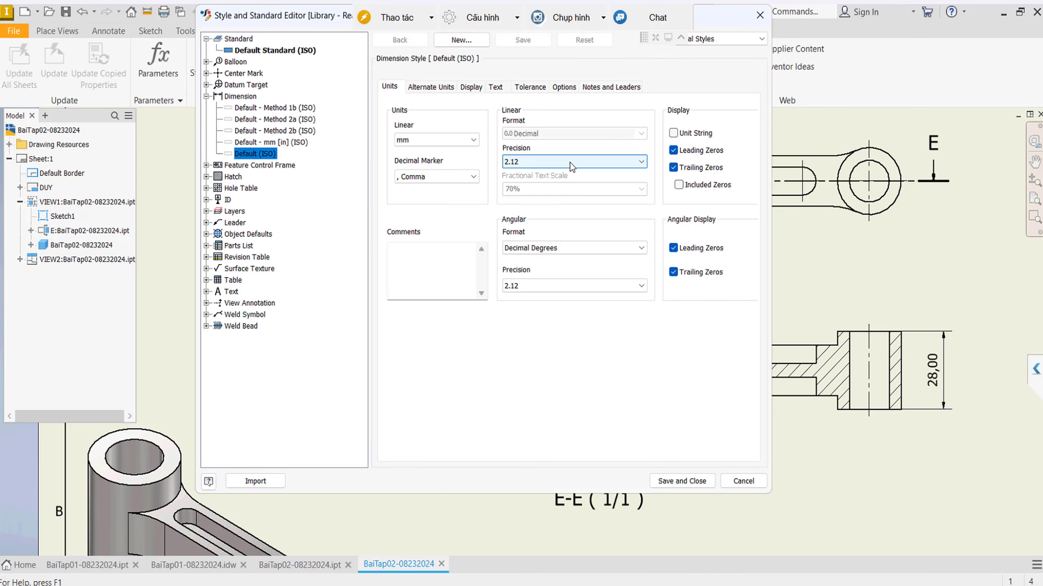
pyautogui.click(570, 162)
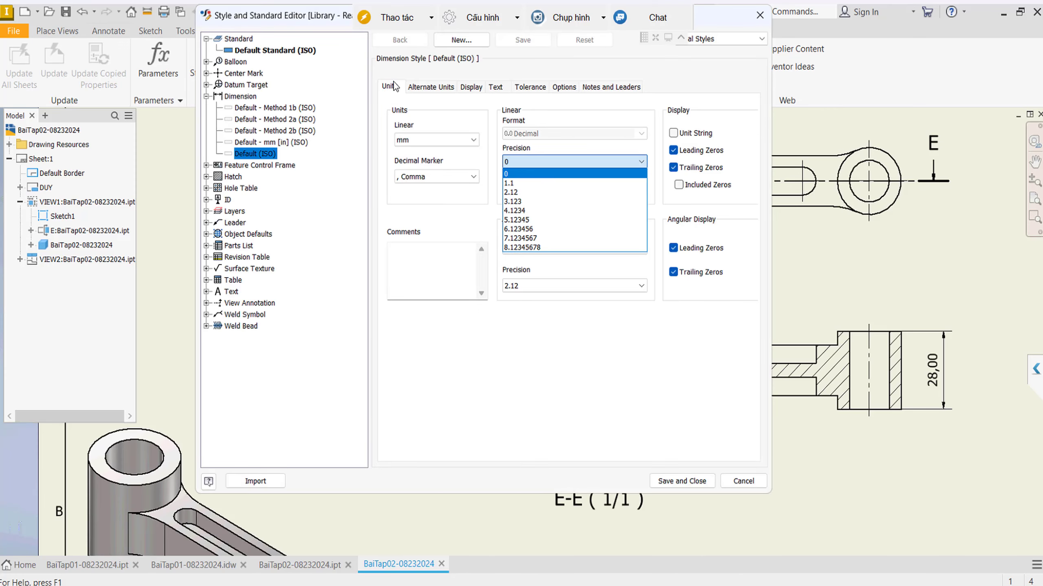
pyautogui.click(544, 173)
pyautogui.click(430, 86)
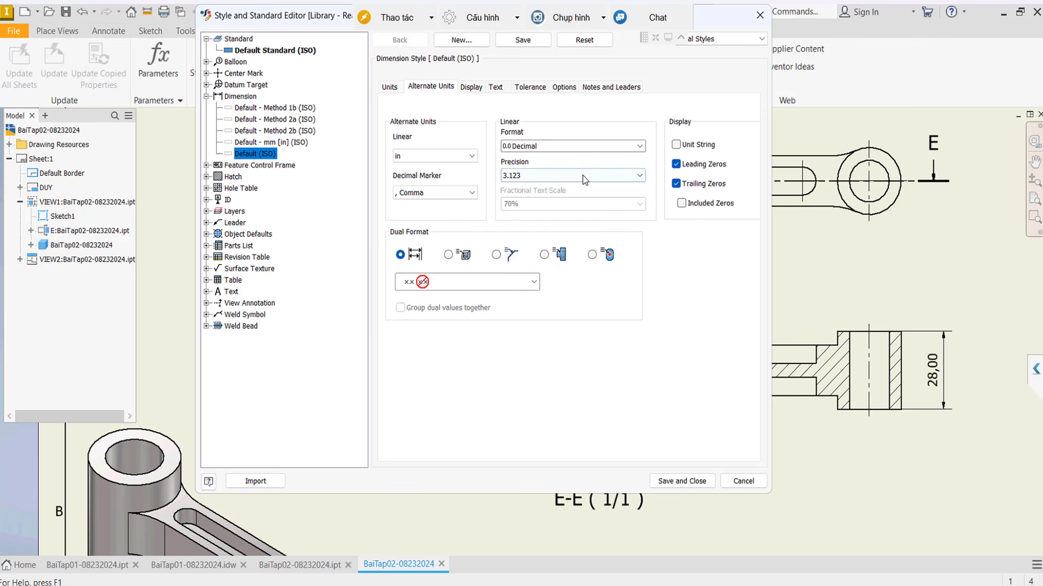
pyautogui.click(584, 176)
pyautogui.click(684, 470)
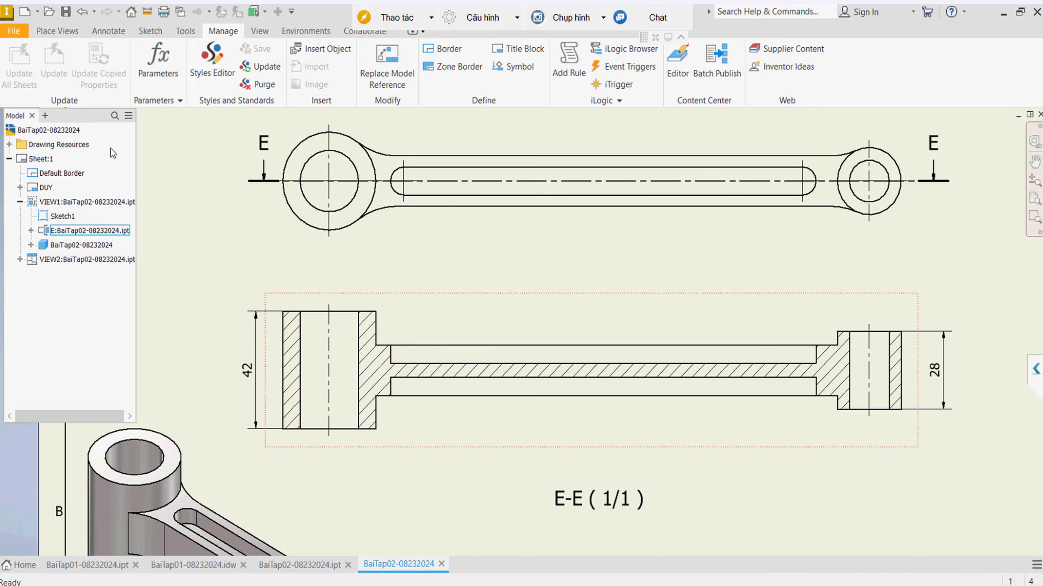
pyautogui.click(108, 32)
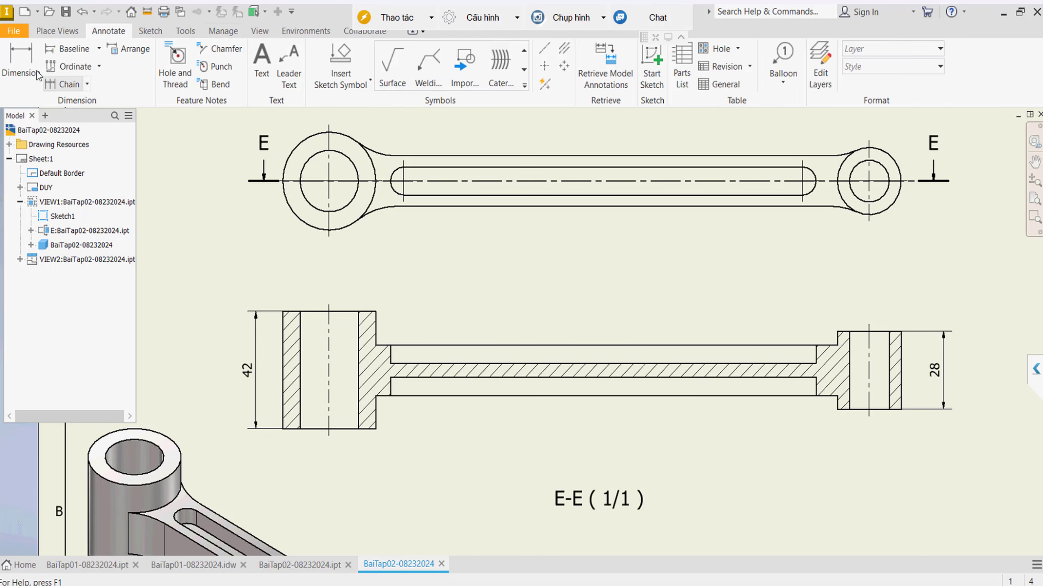
pyautogui.click(21, 64)
# Dimension the web of section E-E as 18, placed above the section
pyautogui.click(471, 364)
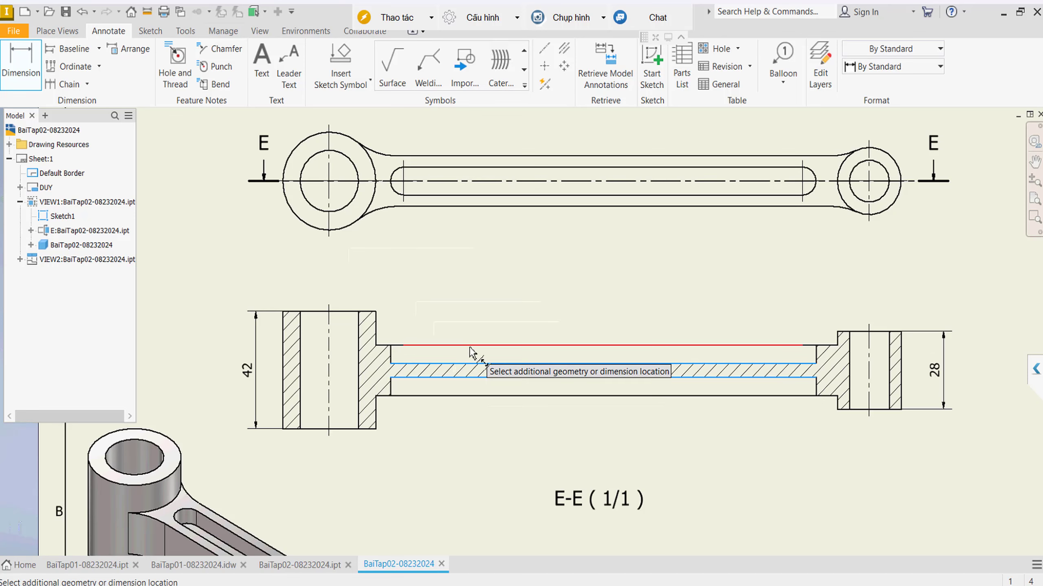
pyautogui.press('Escape')
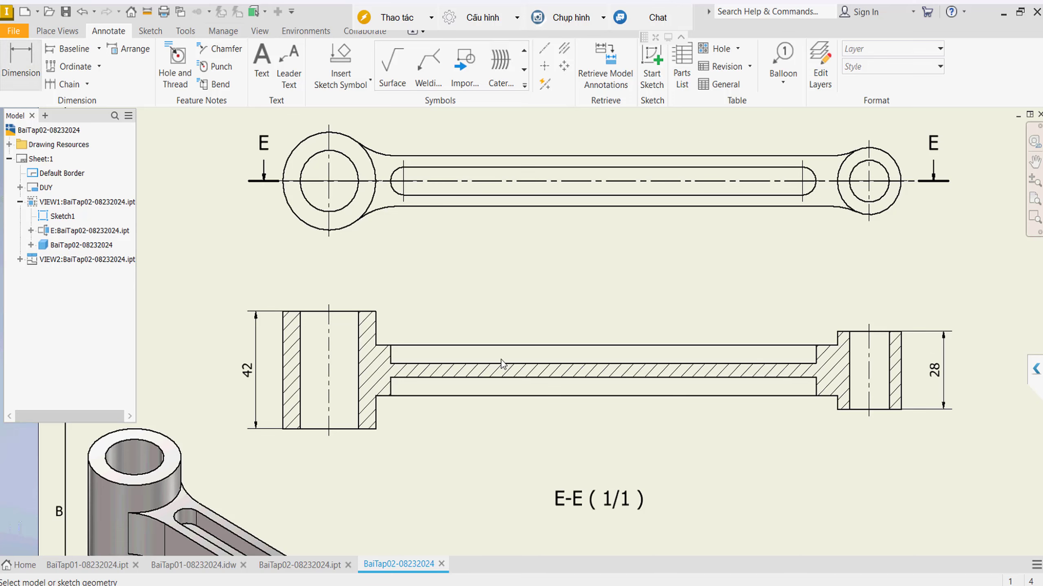
pyautogui.press('d')
pyautogui.click(494, 345)
pyautogui.click(492, 396)
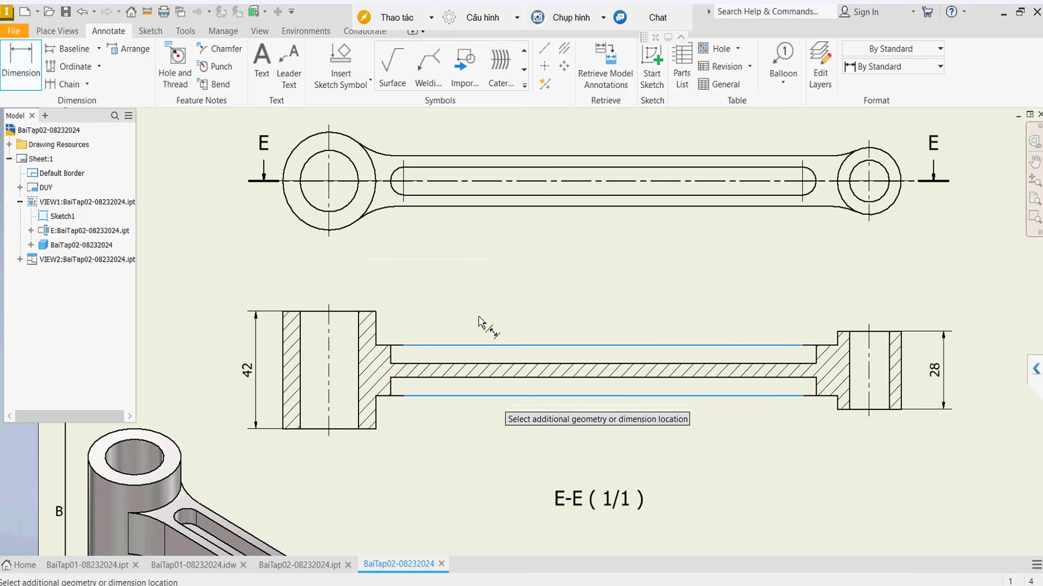
pyautogui.click(481, 345)
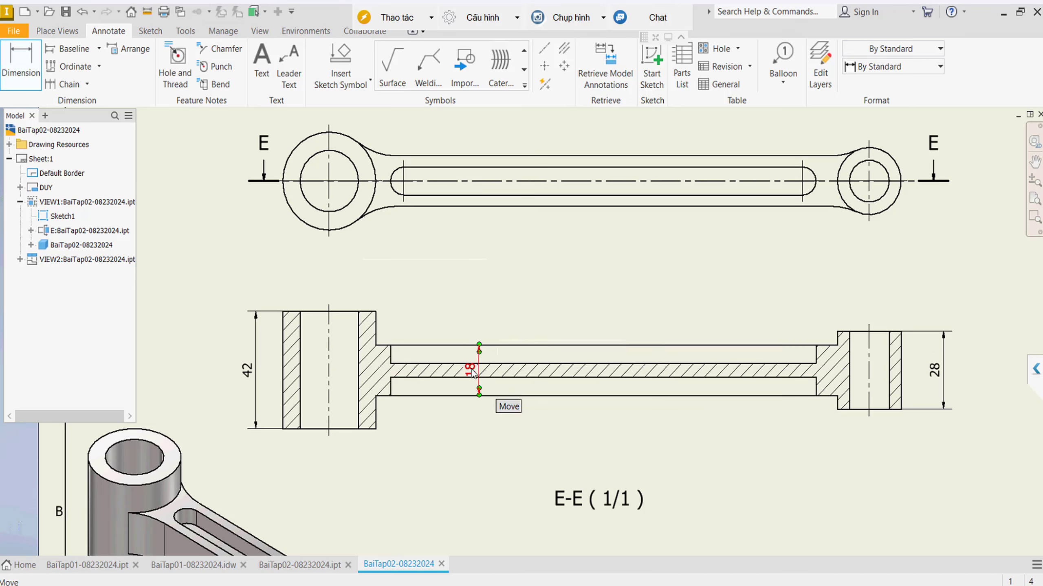
pyautogui.moveTo(472, 324); pyautogui.dragTo(474, 324)
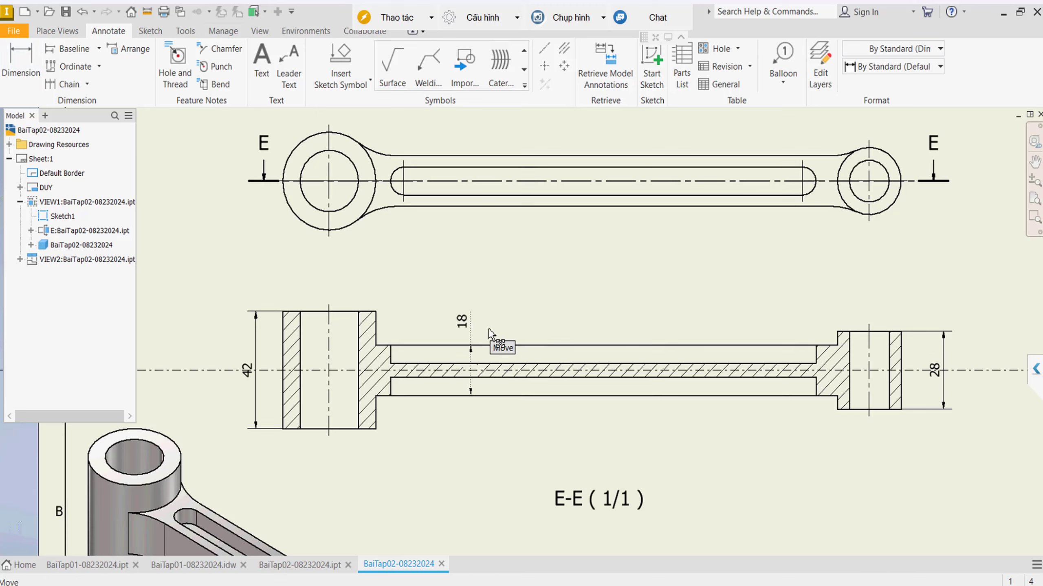
# Dimension the thickness of the thin central web in section E-E
pyautogui.press('d')
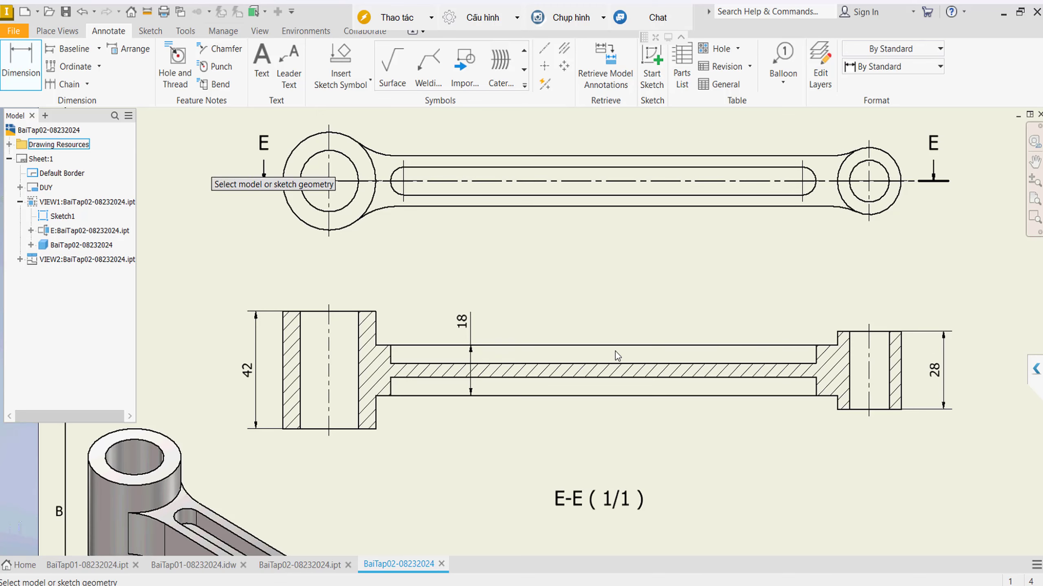
pyautogui.click(620, 349)
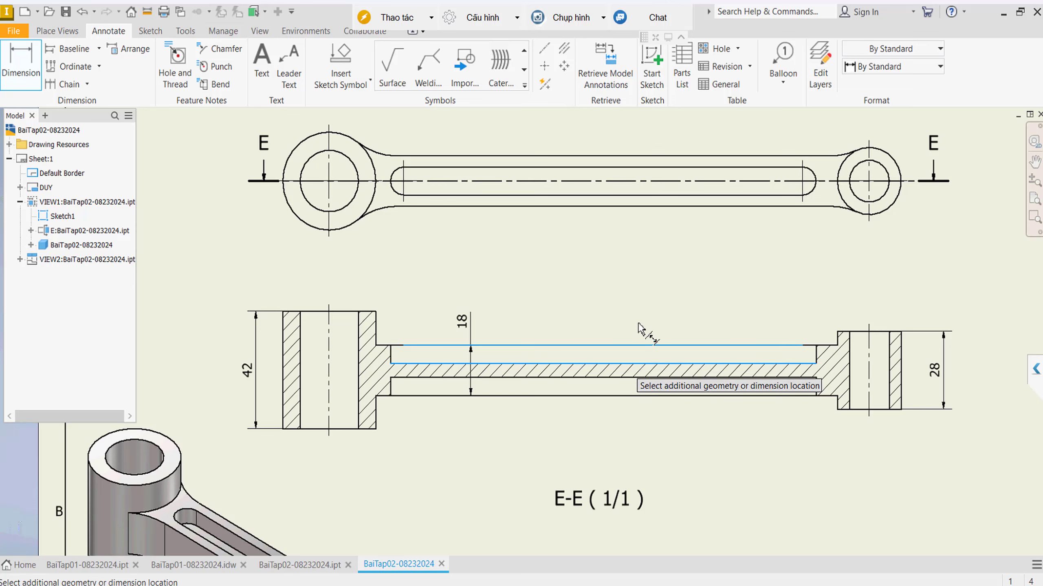
pyautogui.click(632, 353)
pyautogui.press('Escape')
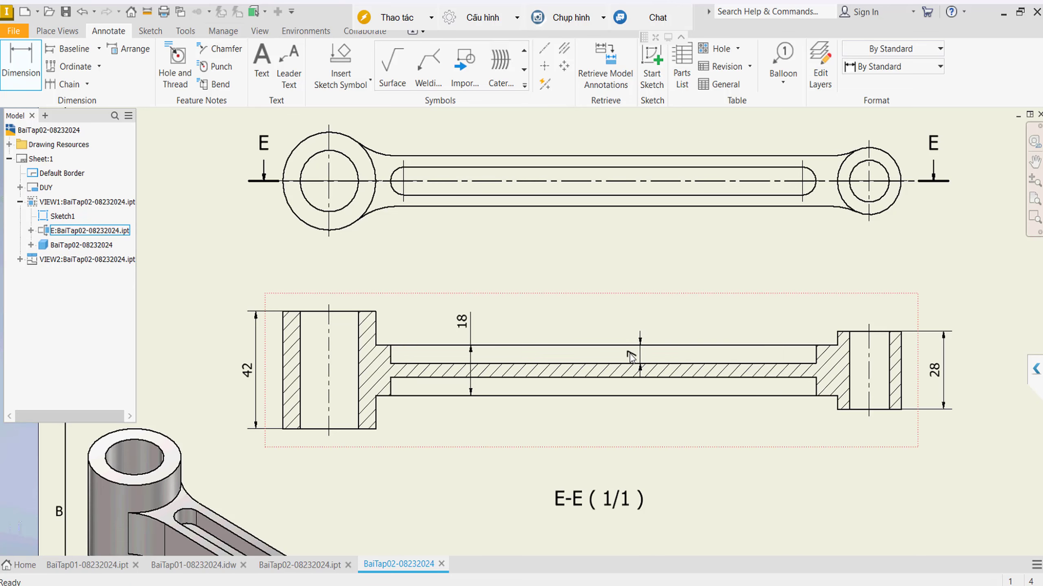
pyautogui.click(631, 358)
# Set the web dimension to one-decimal precision (6,5) and move it above the web
pyautogui.doubleClick(631, 357)
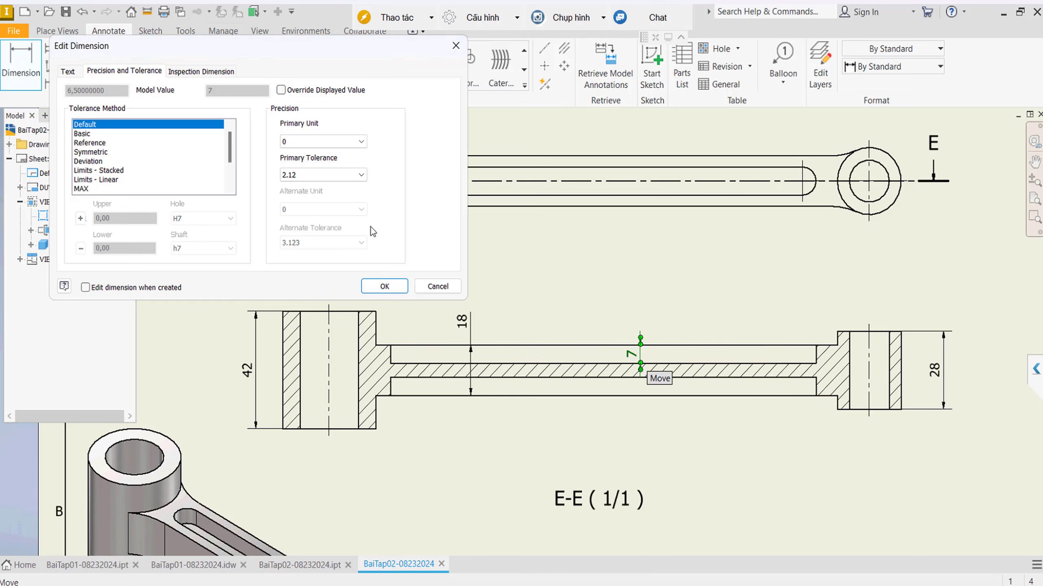
pyautogui.click(345, 142)
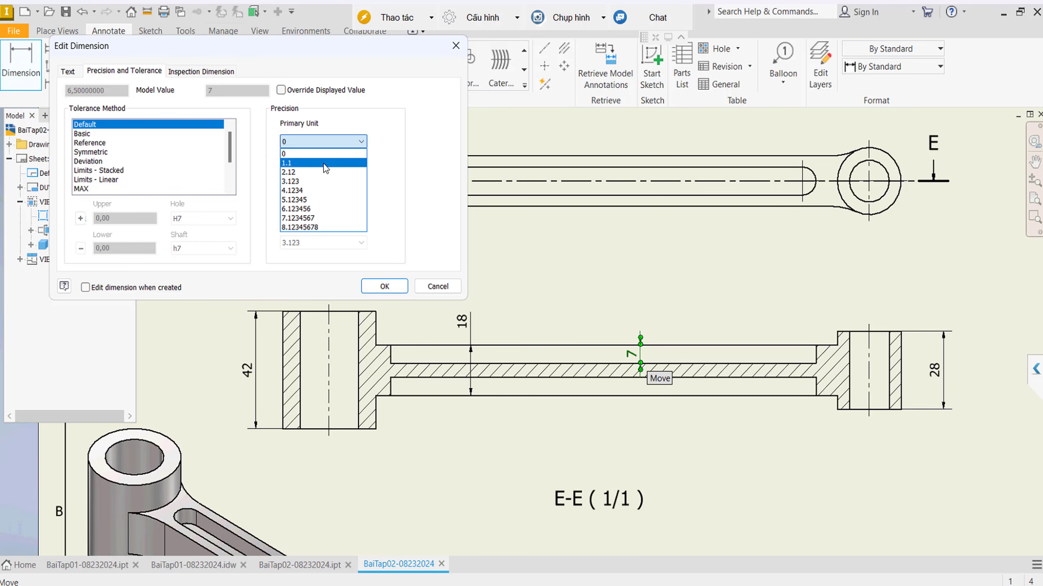
pyautogui.click(327, 164)
pyautogui.click(382, 286)
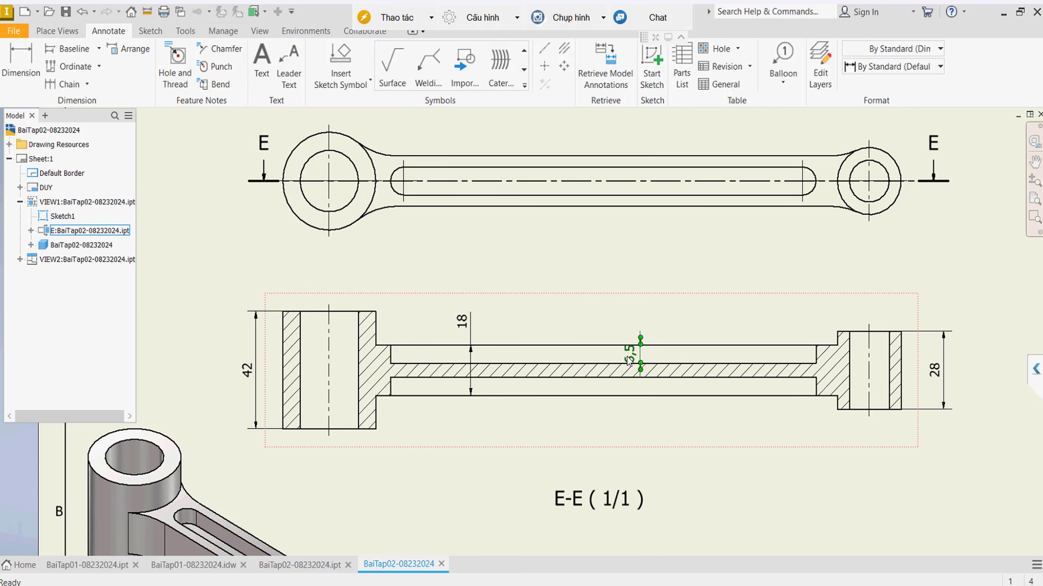
pyautogui.moveTo(628, 348); pyautogui.dragTo(624, 319)
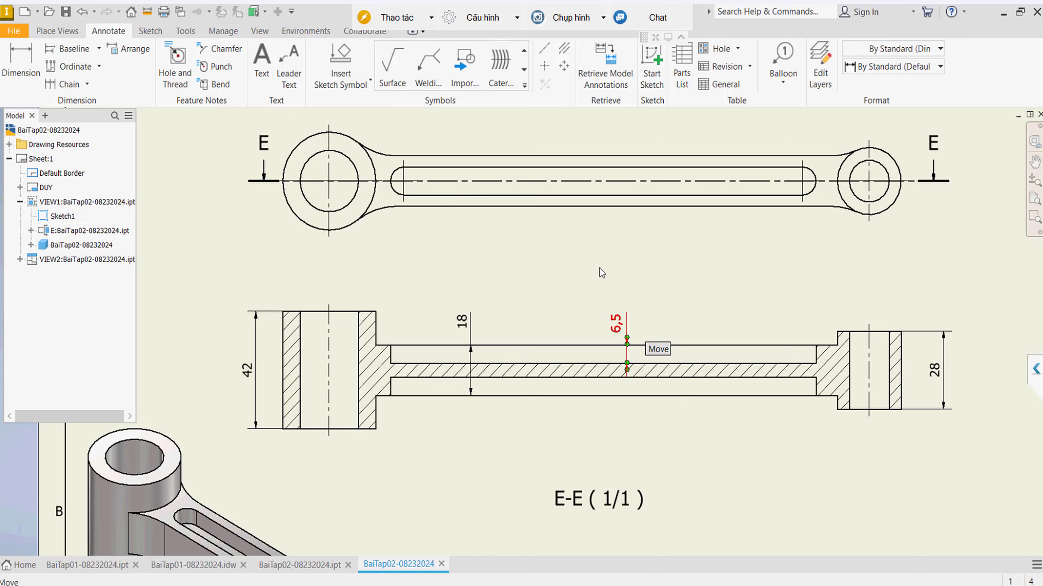
pyautogui.click(453, 267)
pyautogui.moveTo(479, 264); pyautogui.dragTo(488, 318, button='middle')
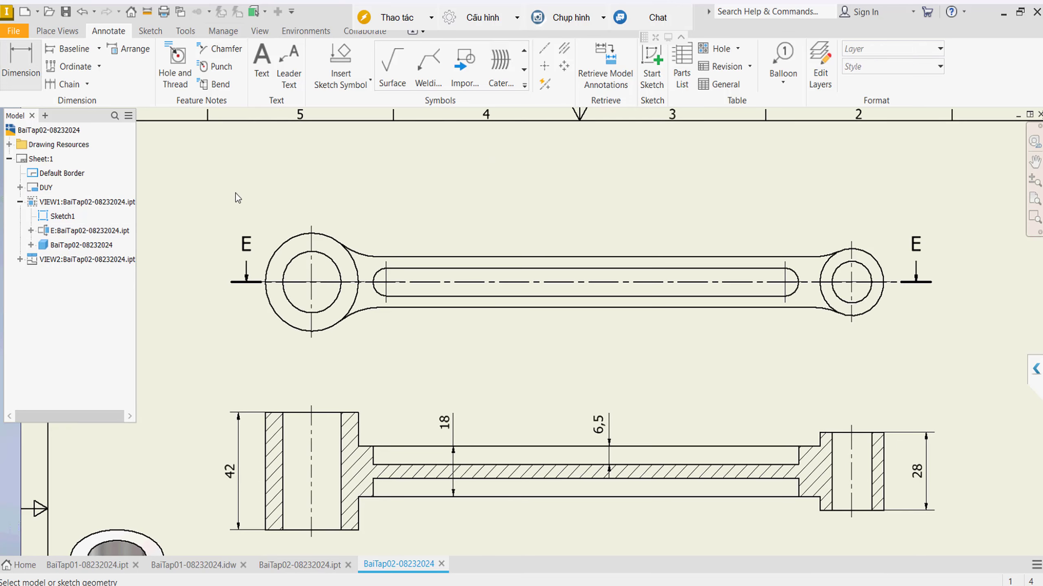
# Dimension the top view's Ø35 and Ø22 circles and the R24 and R5 arcs
pyautogui.click(287, 243)
pyautogui.click(271, 193)
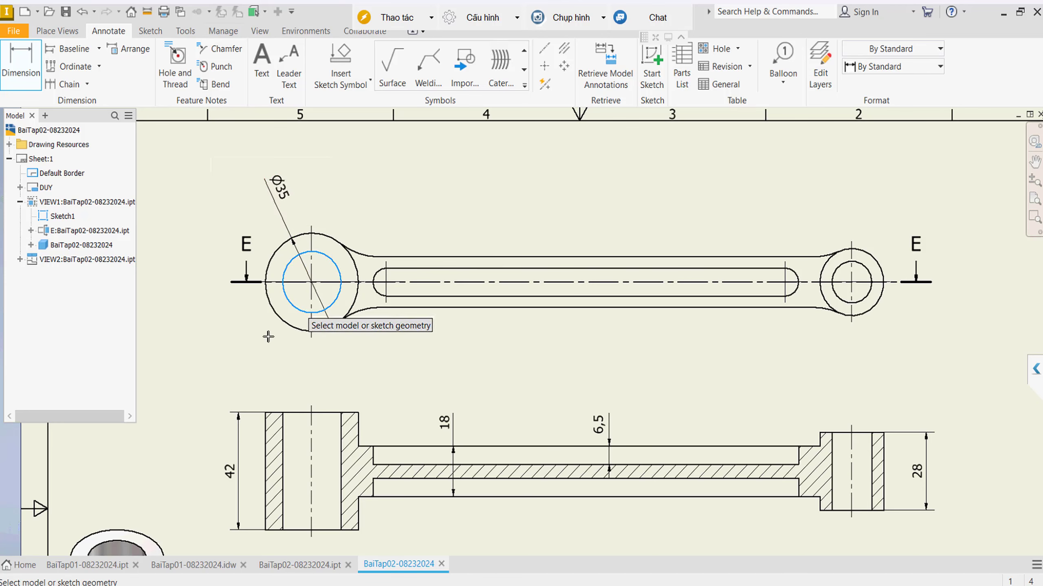
pyautogui.click(282, 288)
pyautogui.click(254, 335)
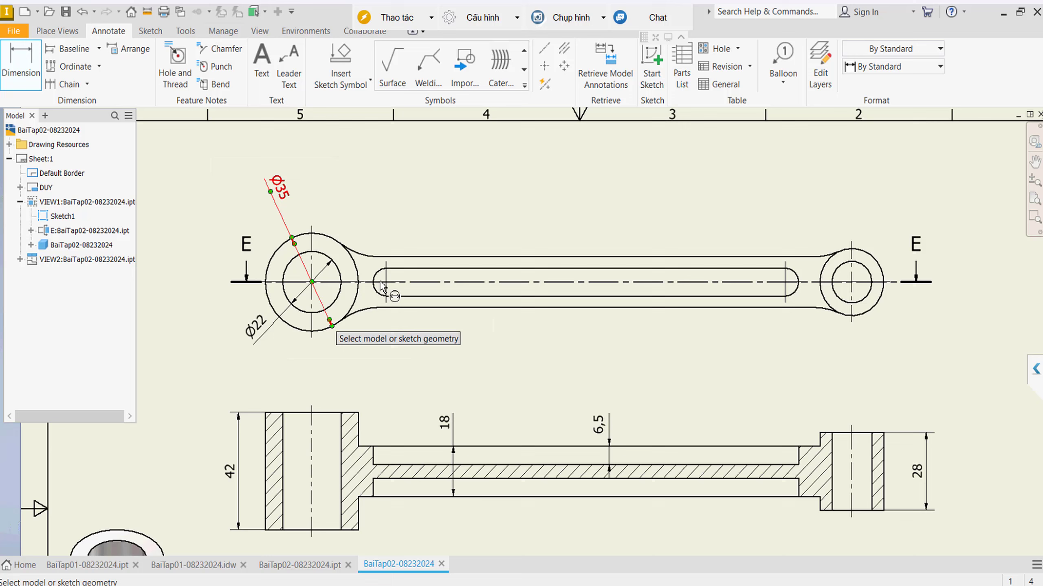
pyautogui.click(365, 253)
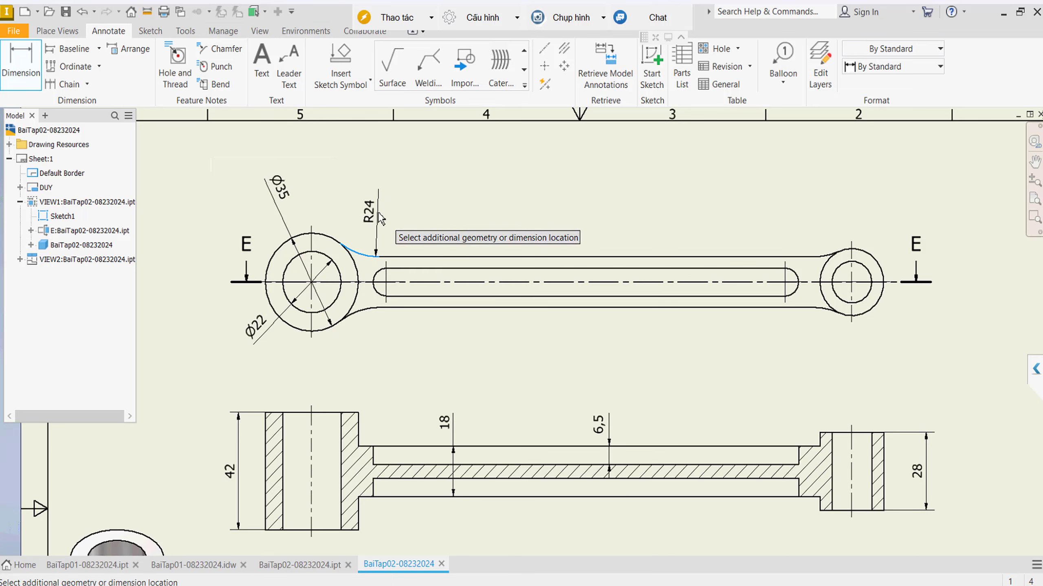
pyautogui.click(381, 218)
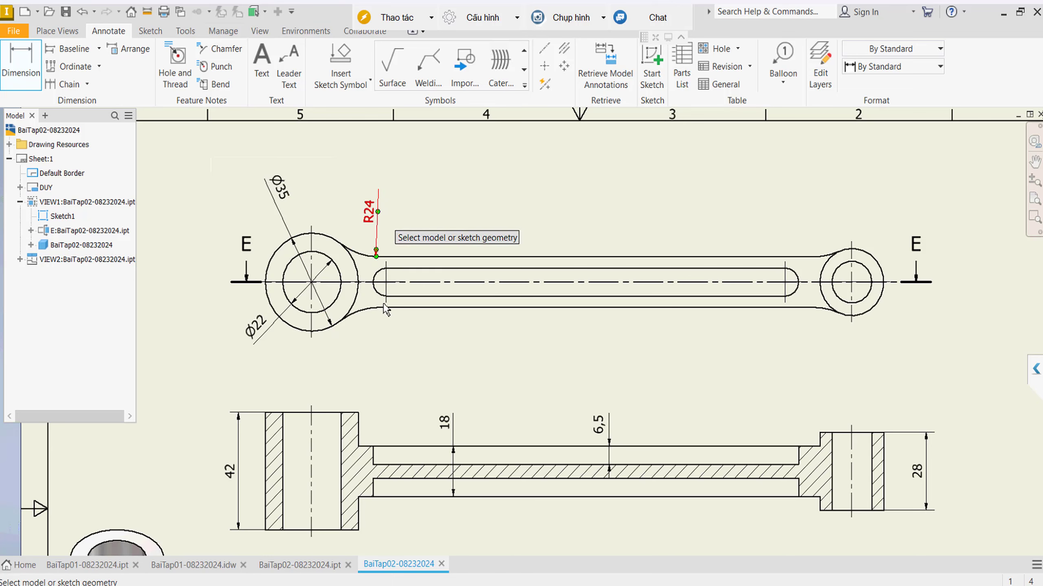
pyautogui.click(375, 275)
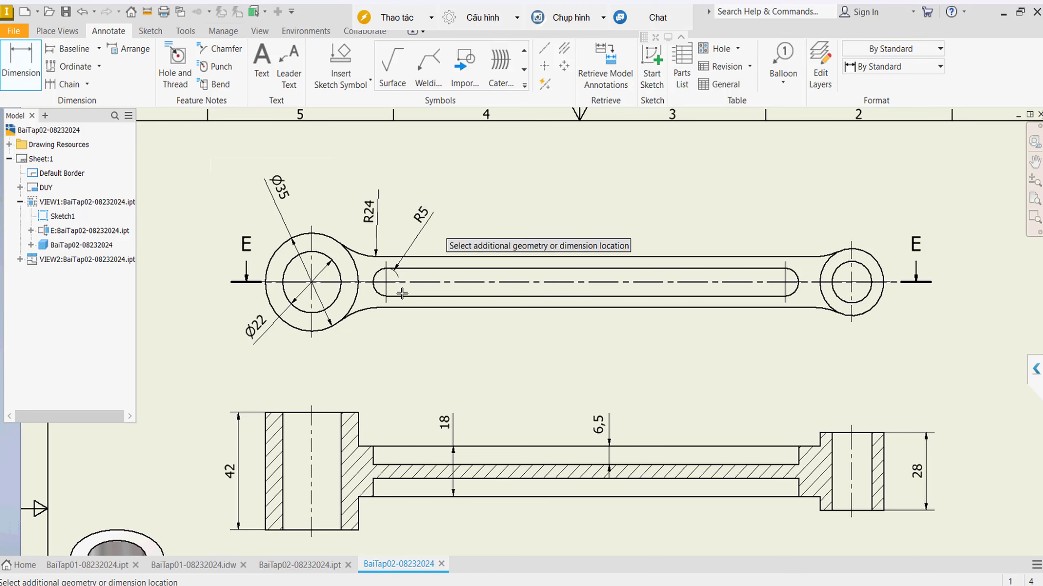
pyautogui.click(433, 213)
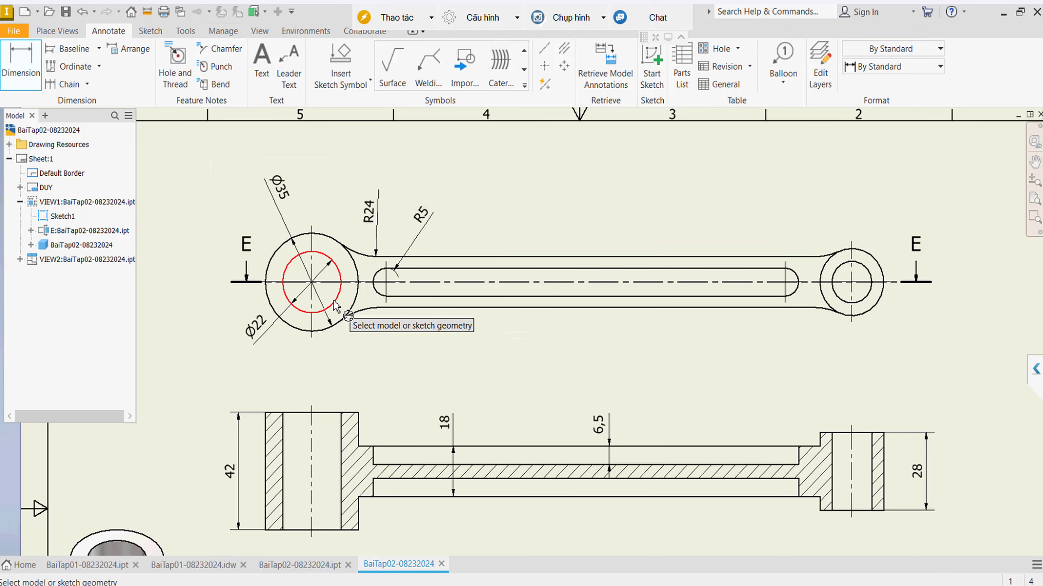
# Add linear dimensions 28, 150 slot length and 203 overall below the top view
pyautogui.click(378, 298)
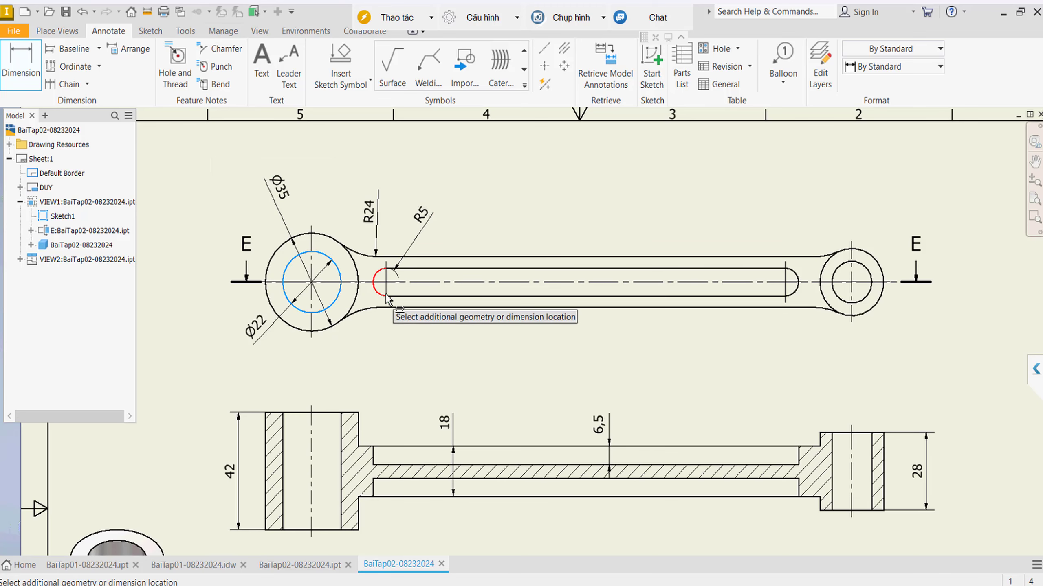
pyautogui.click(371, 363)
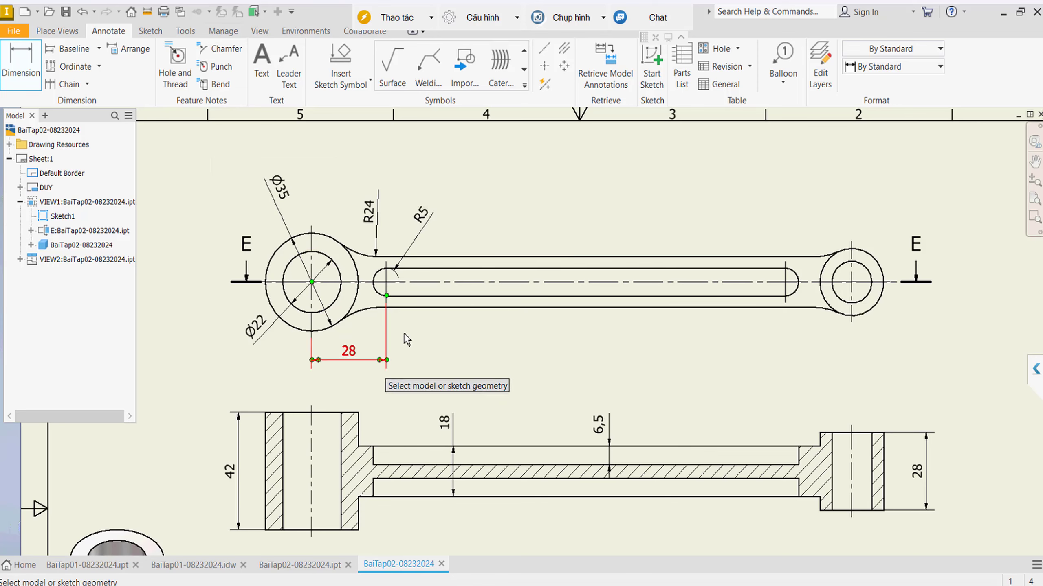
pyautogui.click(379, 293)
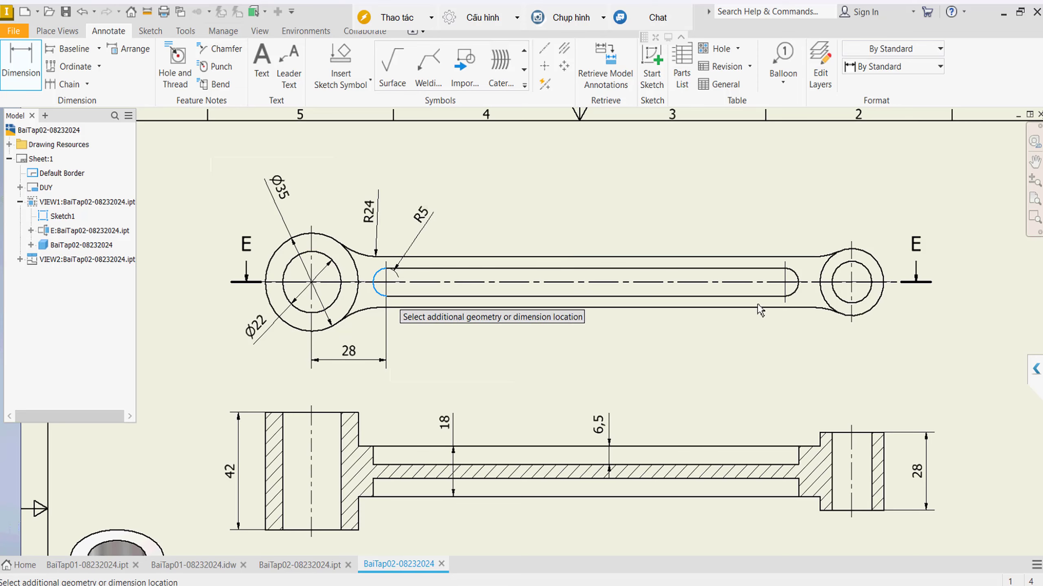
pyautogui.click(795, 299)
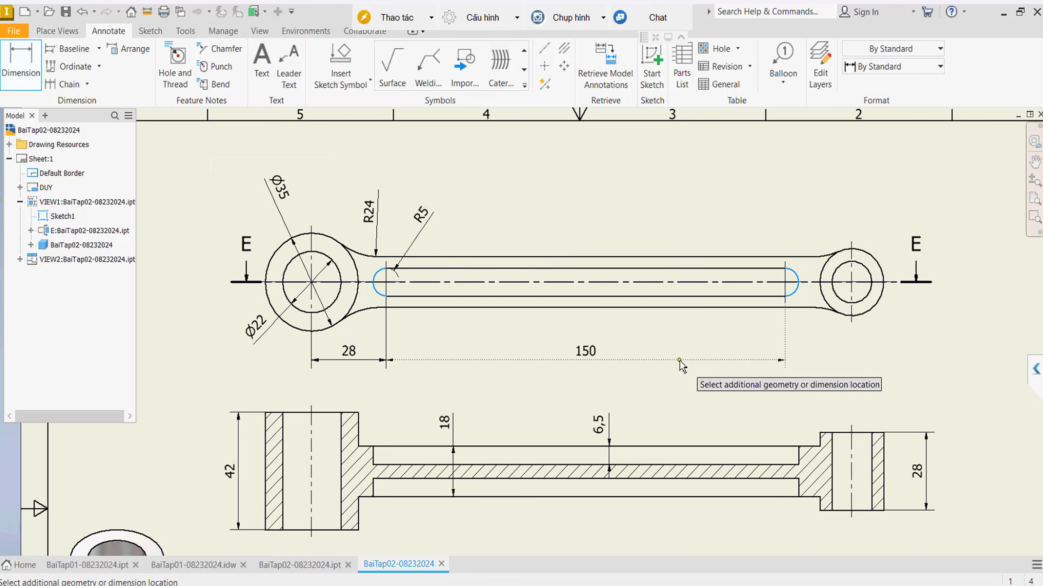
pyautogui.click(676, 361)
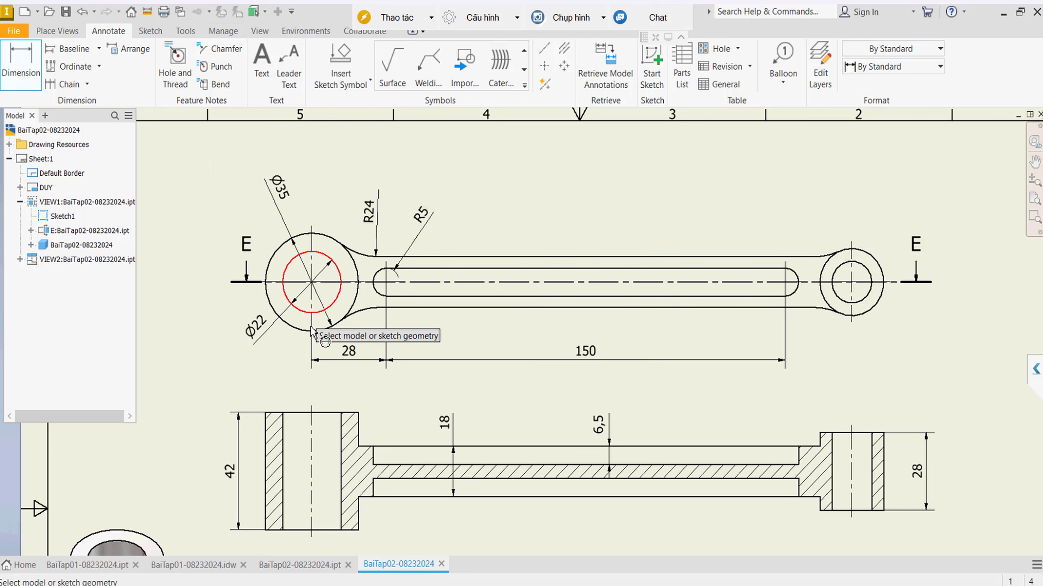
pyautogui.click(332, 325)
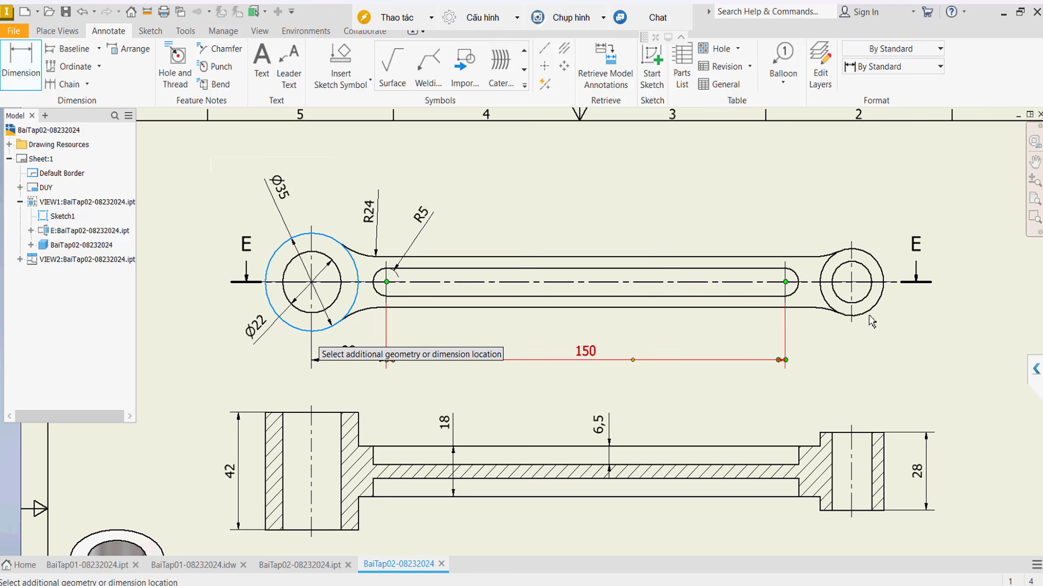
pyautogui.click(775, 395)
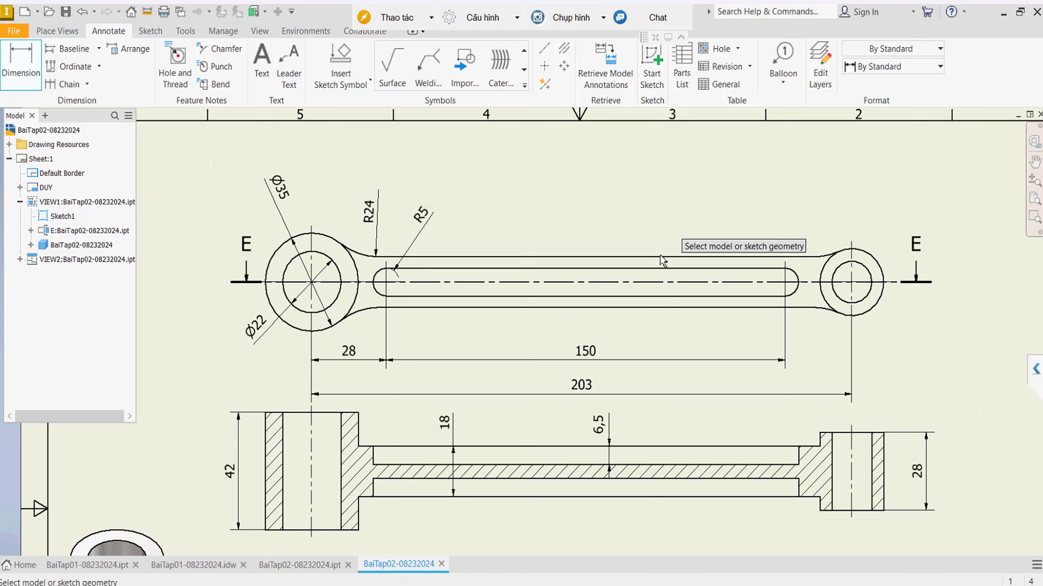
# Dimension the top view's shank width as 18 and the slot as 5
pyautogui.click(542, 258)
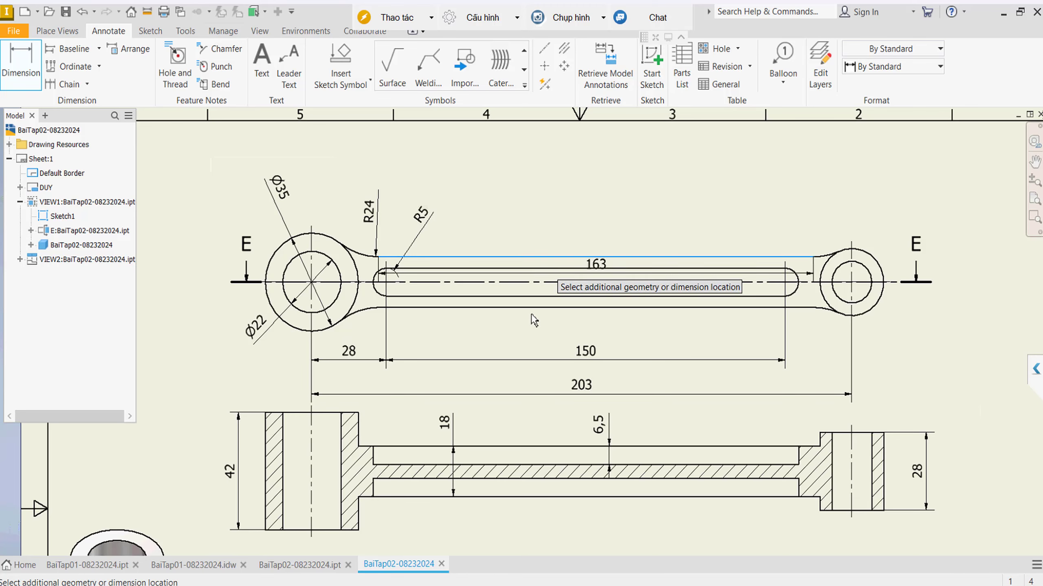
pyautogui.click(651, 227)
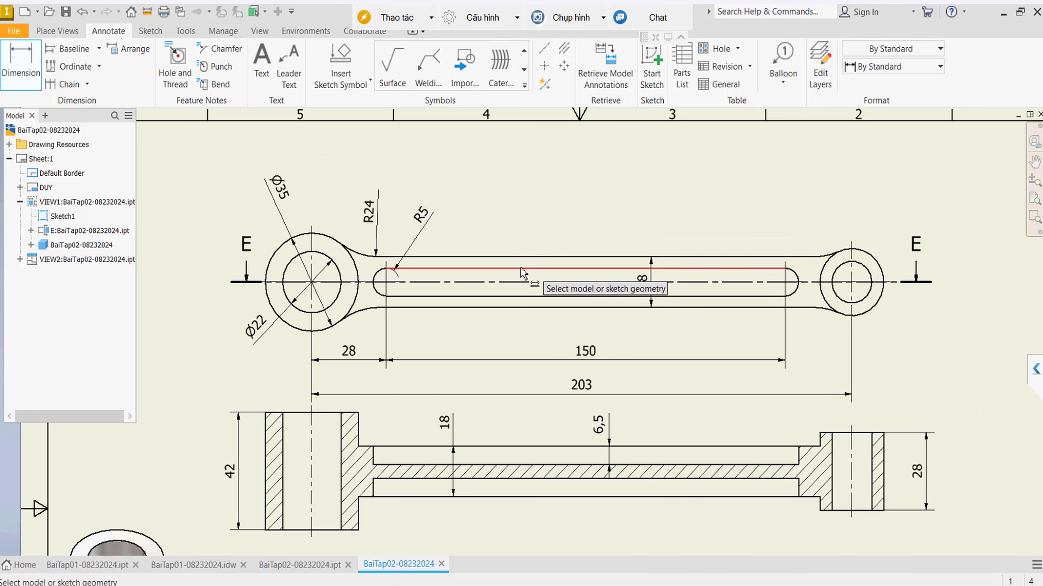
pyautogui.click(523, 294)
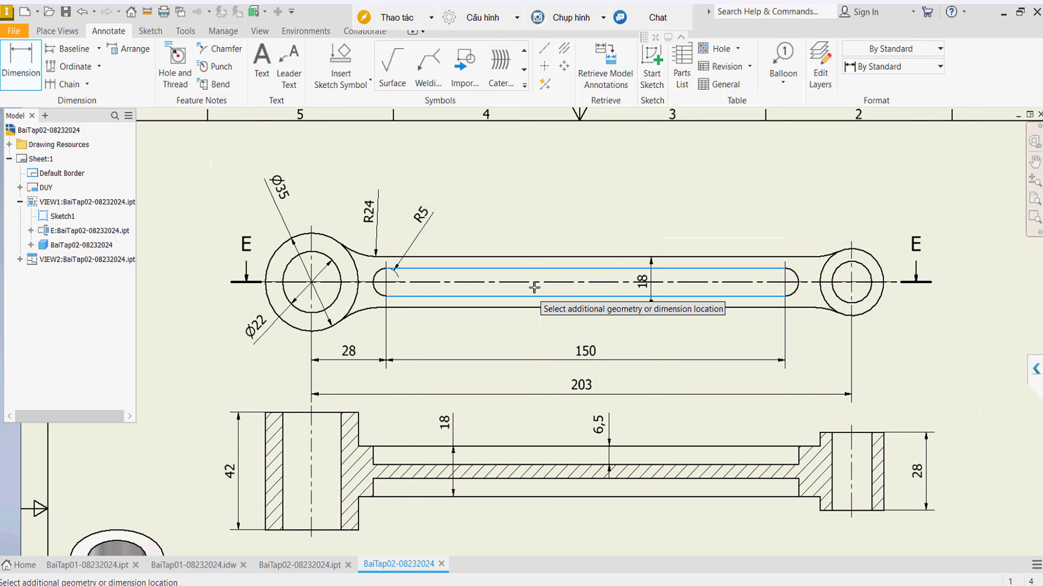
pyautogui.press('Escape')
pyautogui.moveTo(557, 283); pyautogui.dragTo(45, 67)
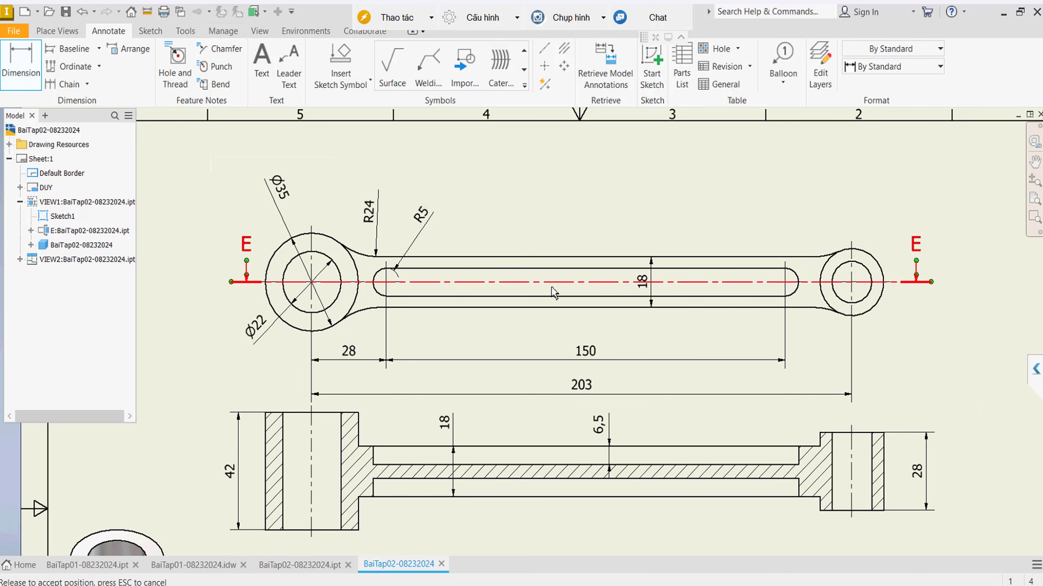
pyautogui.click(40, 74)
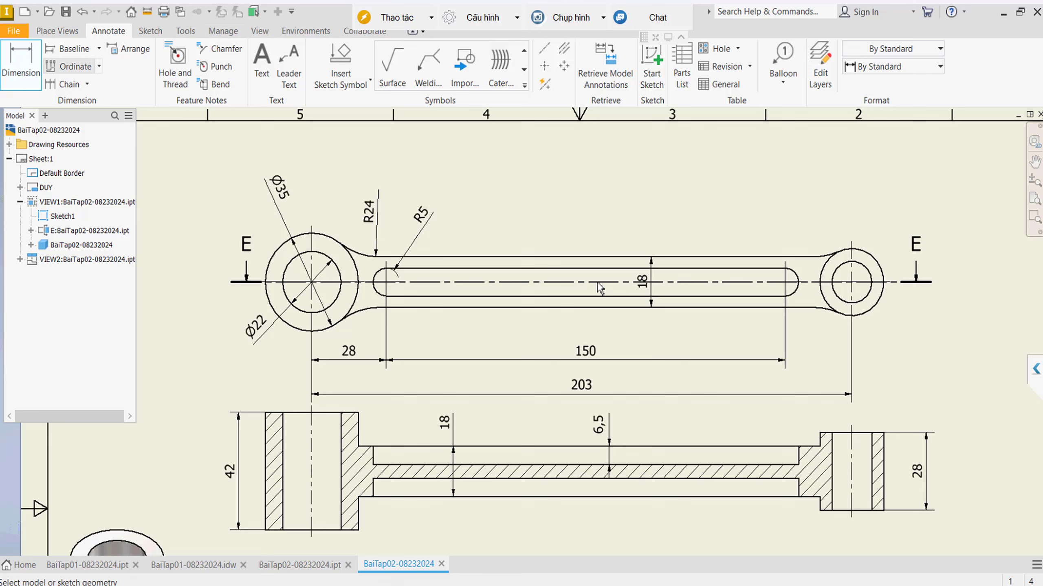
pyautogui.click(533, 269)
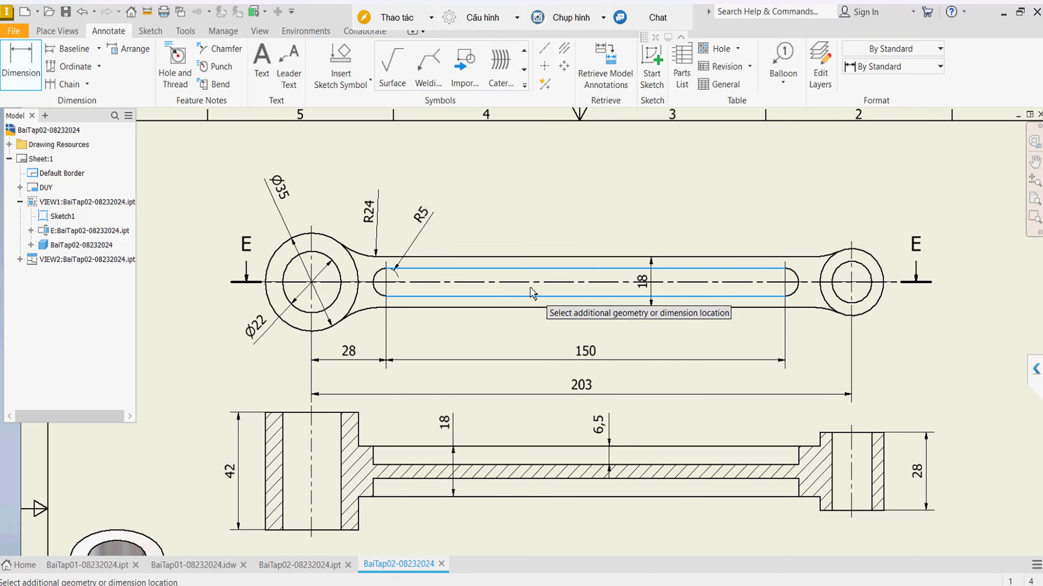
pyautogui.click(559, 219)
pyautogui.press('Escape')
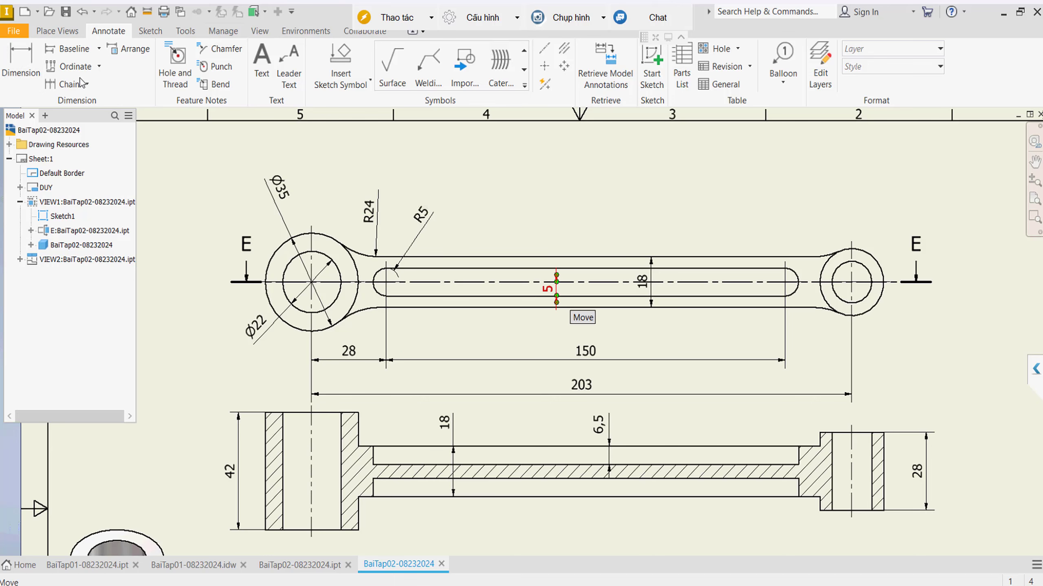
pyautogui.click(22, 82)
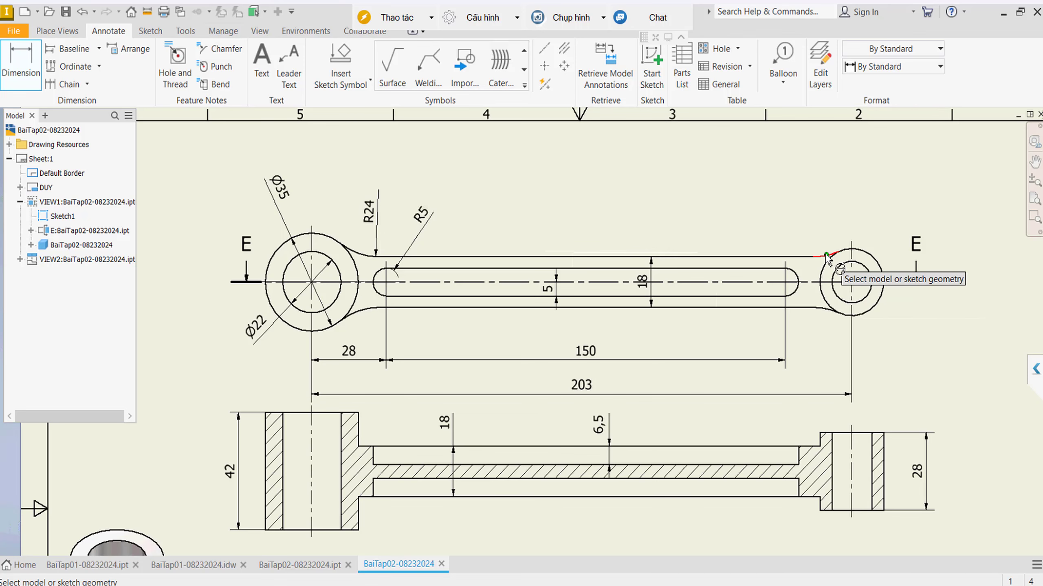
# Dimension the small end: R24 fillet radius, Ø24 outer boss and Ø15 bore diameters
pyautogui.scroll(5, 826, 262)
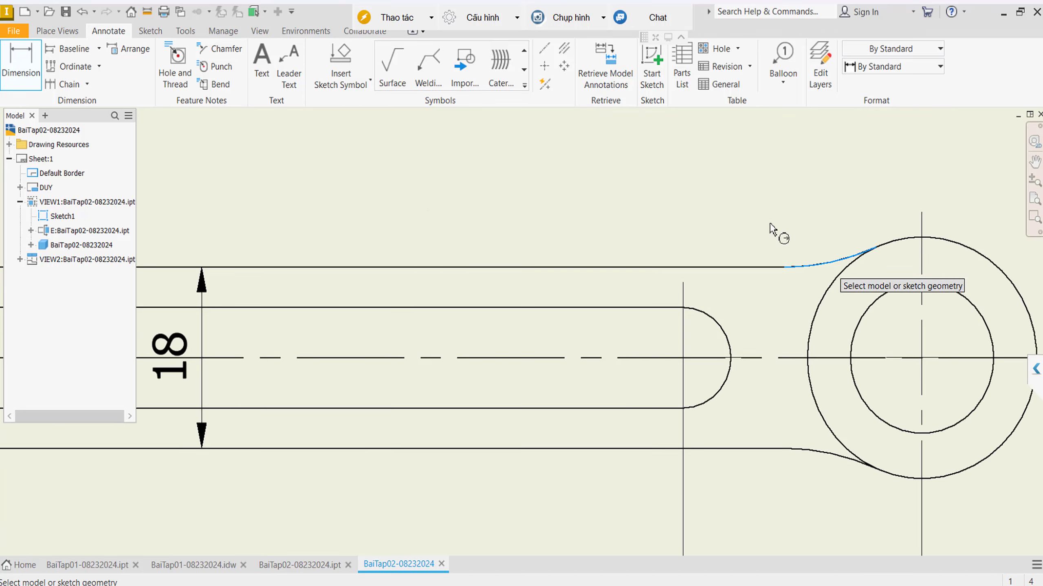
pyautogui.click(771, 225)
pyautogui.click(771, 225)
pyautogui.scroll(-2, 769, 223)
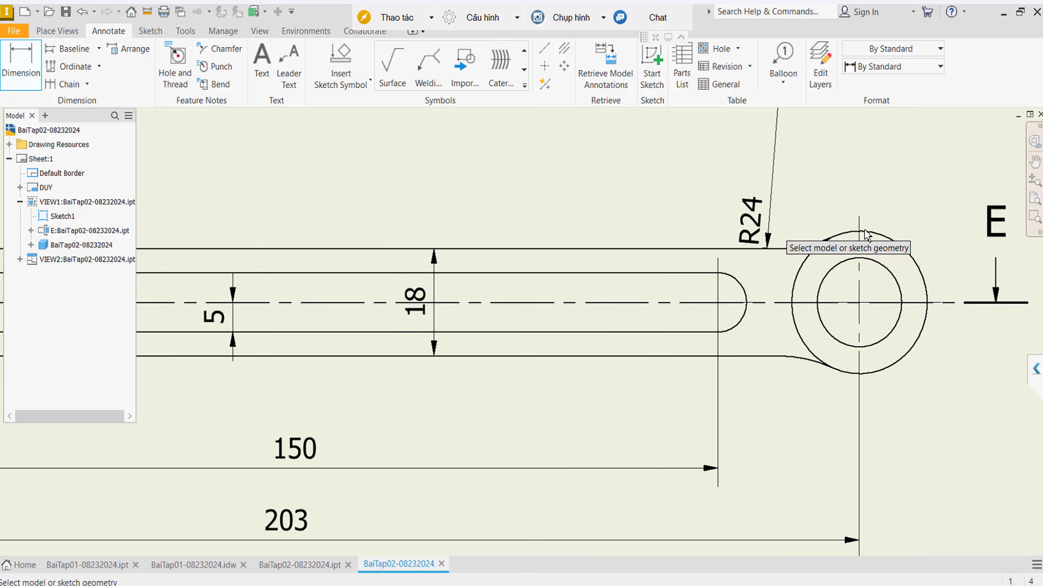
pyautogui.scroll(-2, 768, 223)
pyautogui.click(855, 247)
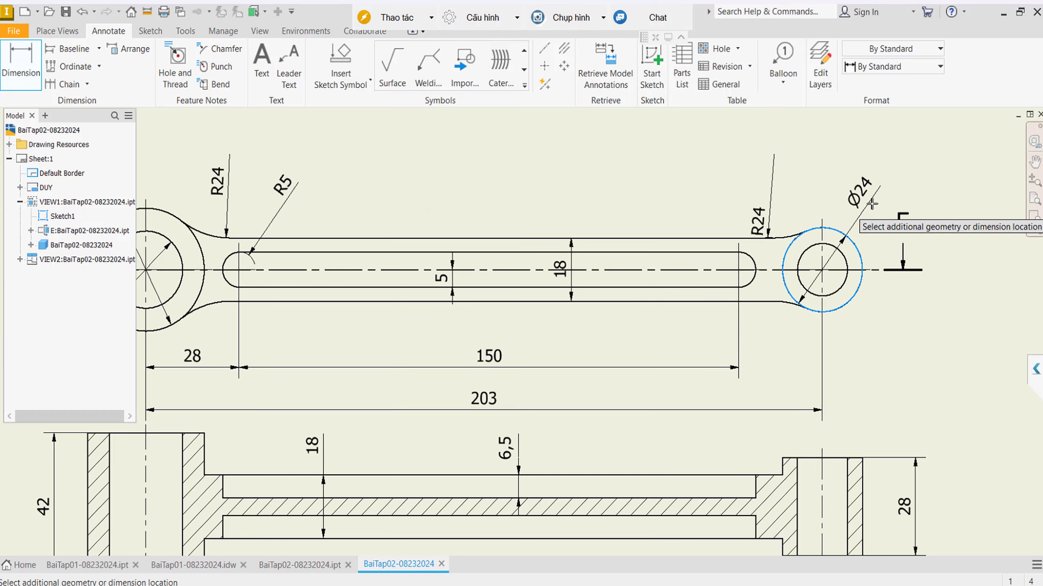
pyautogui.click(853, 252)
pyautogui.click(845, 282)
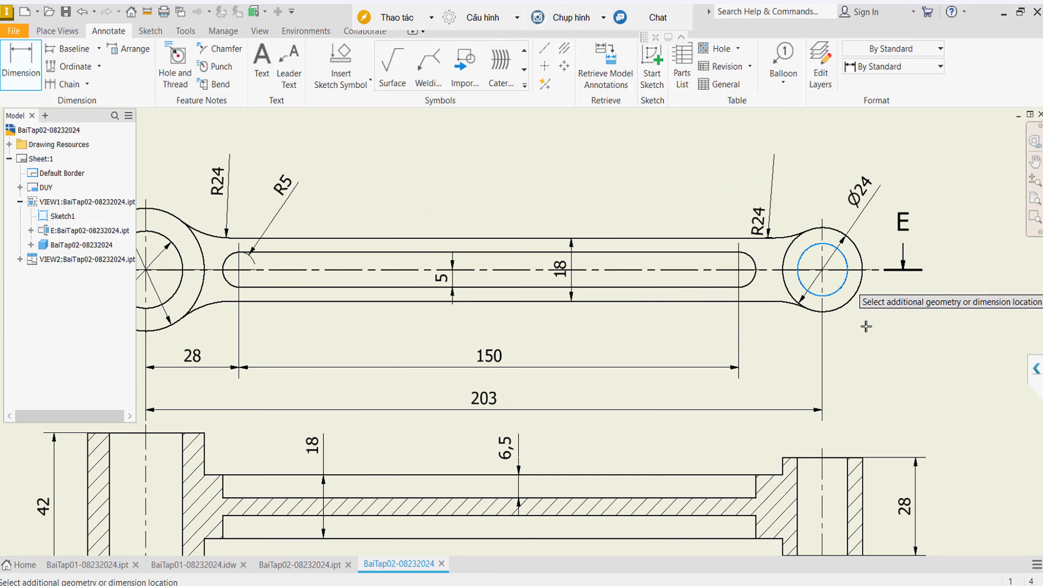
pyautogui.click(865, 328)
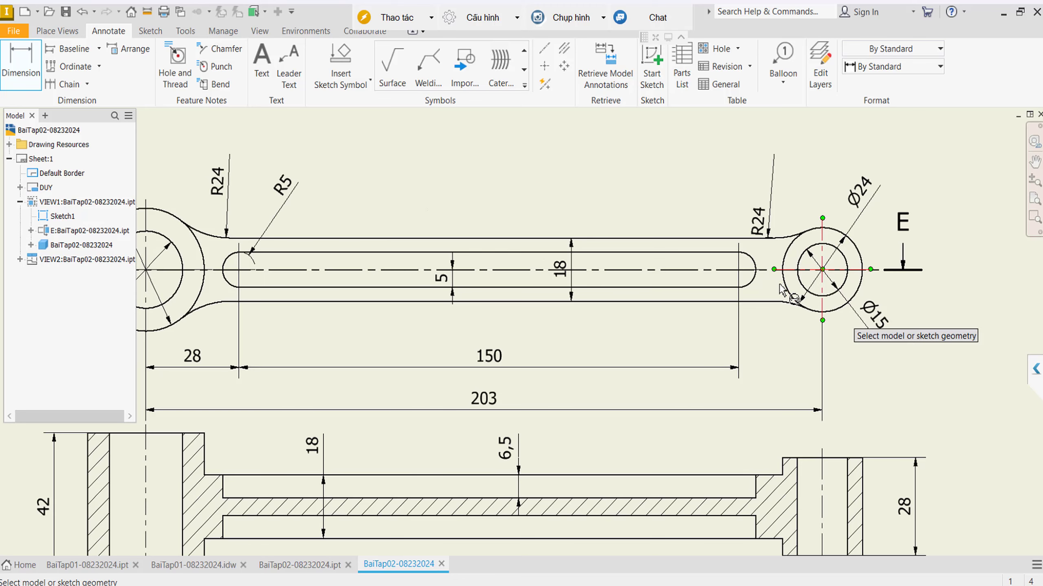
pyautogui.press('Escape')
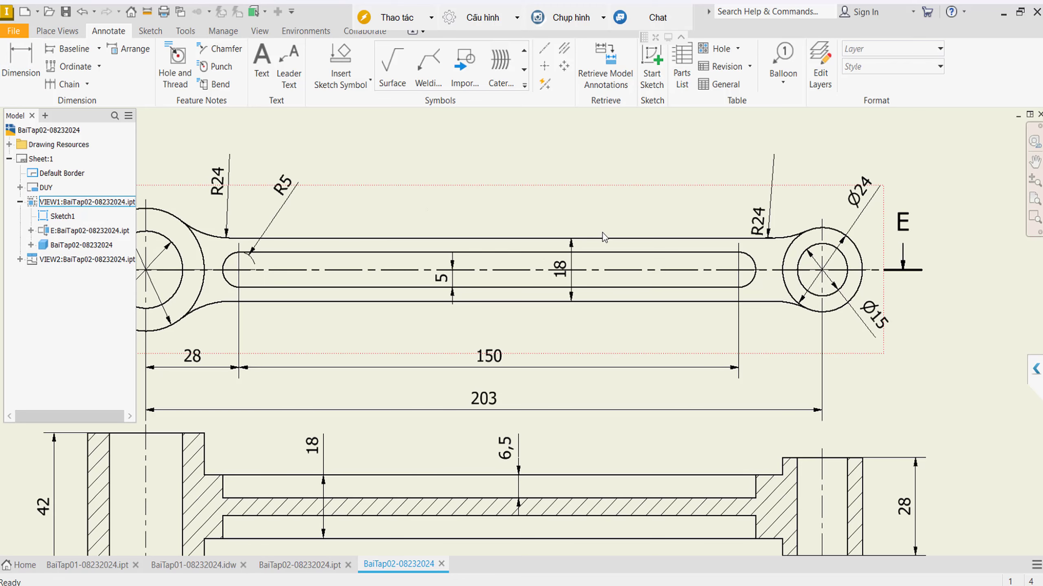
# Zoom All to fit the whole sheet with top view, section E-E, isometric view and title block
pyautogui.scroll(-2, 603, 237)
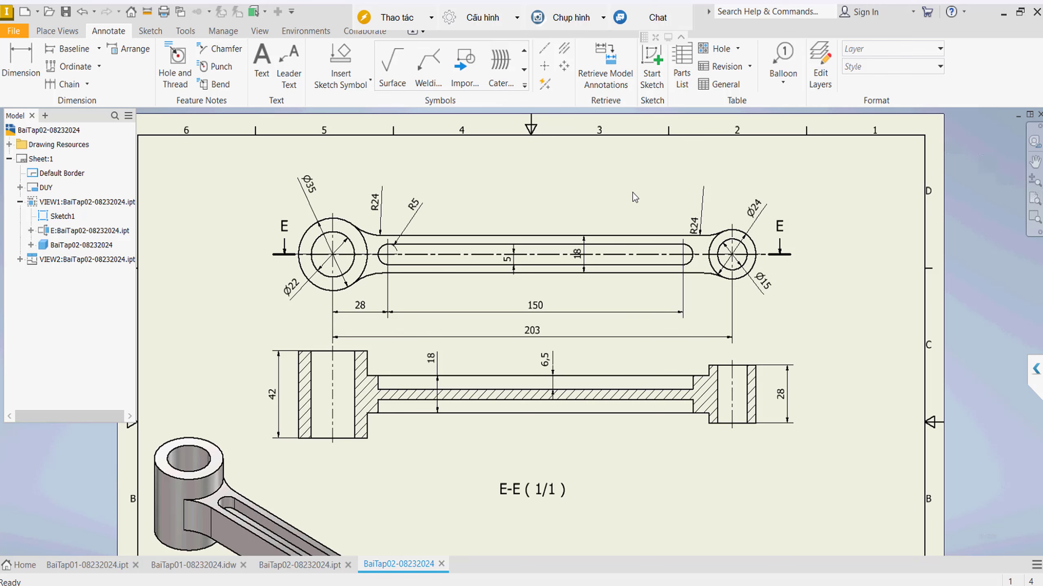
pyautogui.press('Home')
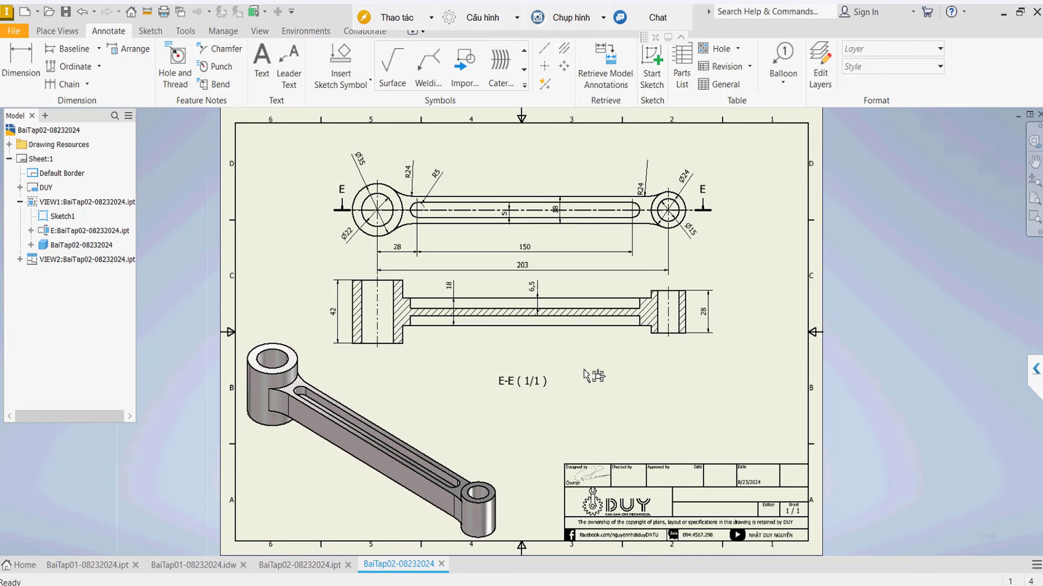
pyautogui.click(497, 354)
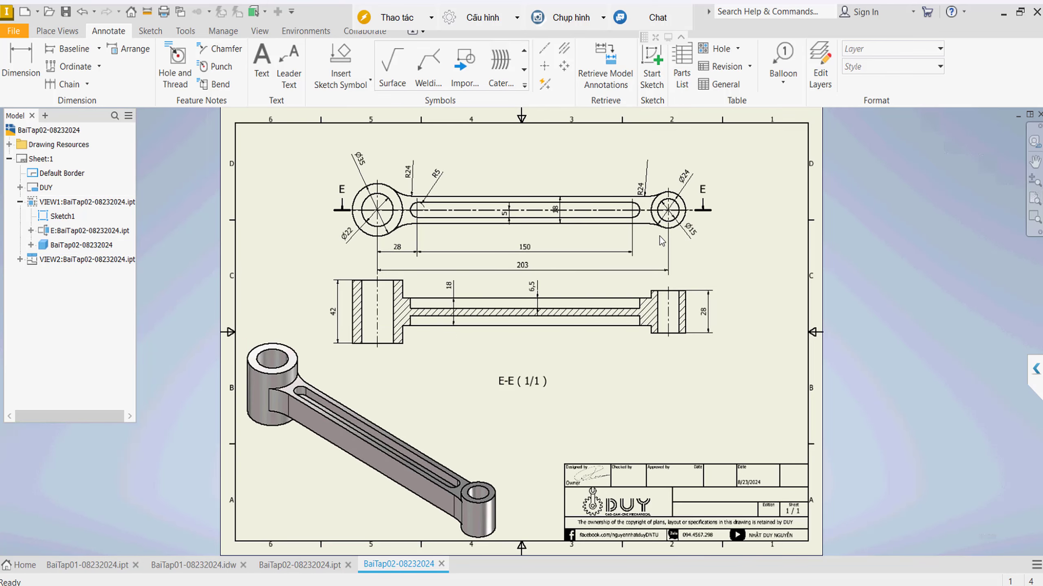